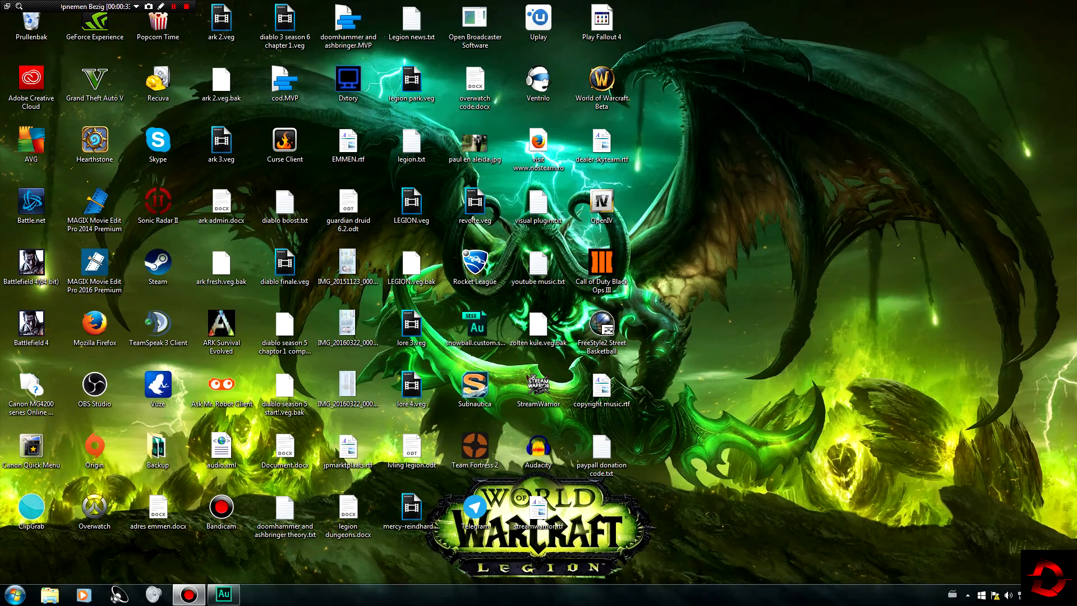
# - Open the Sound settings from the Windows Control Panel and view the playback devices down to CABLE Input
pyautogui.click(15, 593)
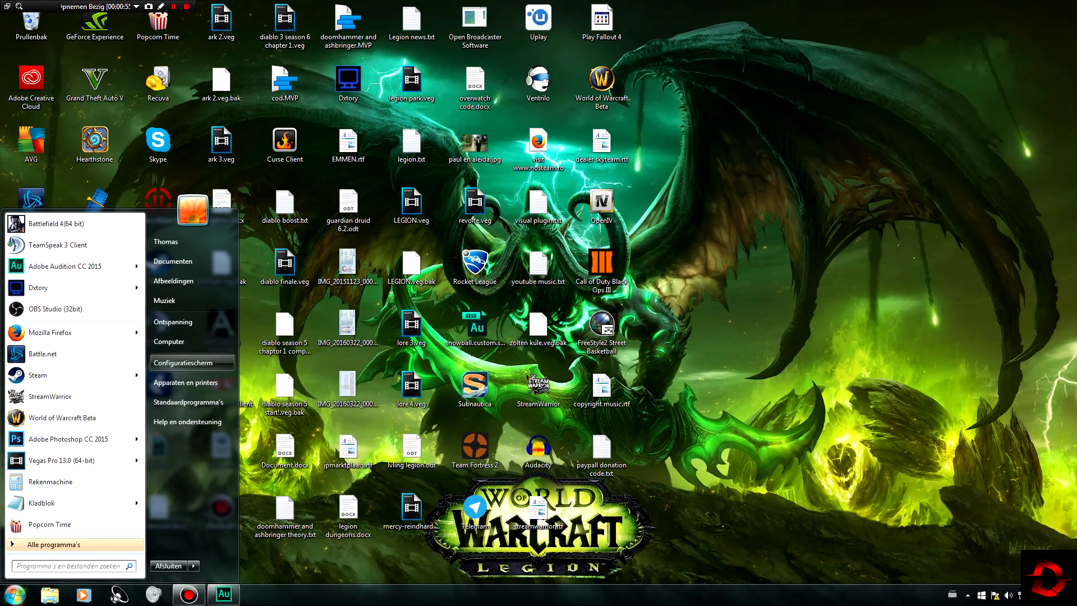
pyautogui.click(183, 362)
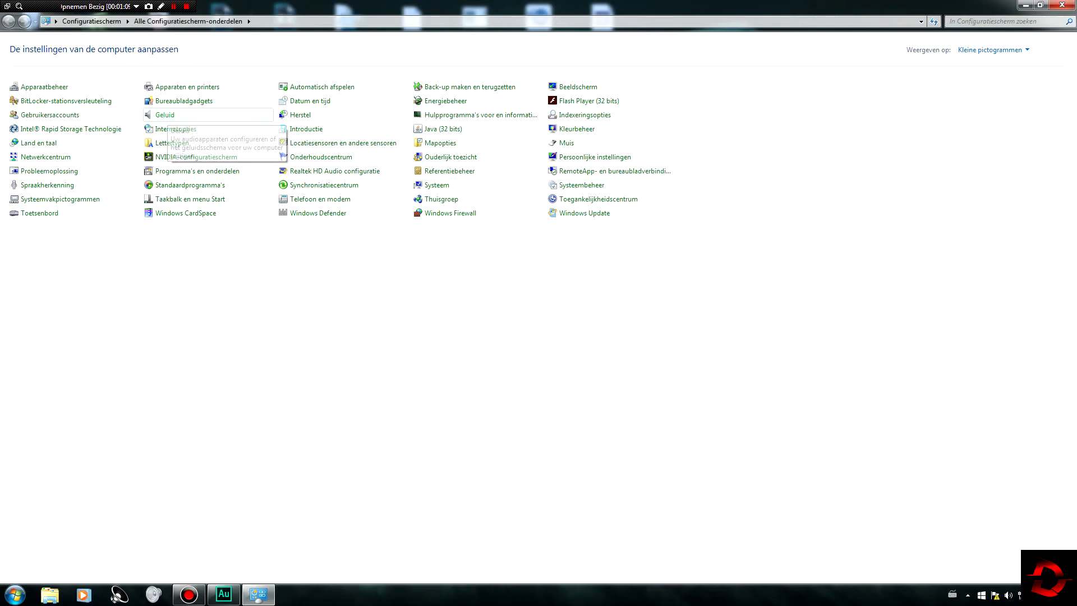
pyautogui.click(165, 114)
pyautogui.moveTo(336, 240); pyautogui.dragTo(336, 278)
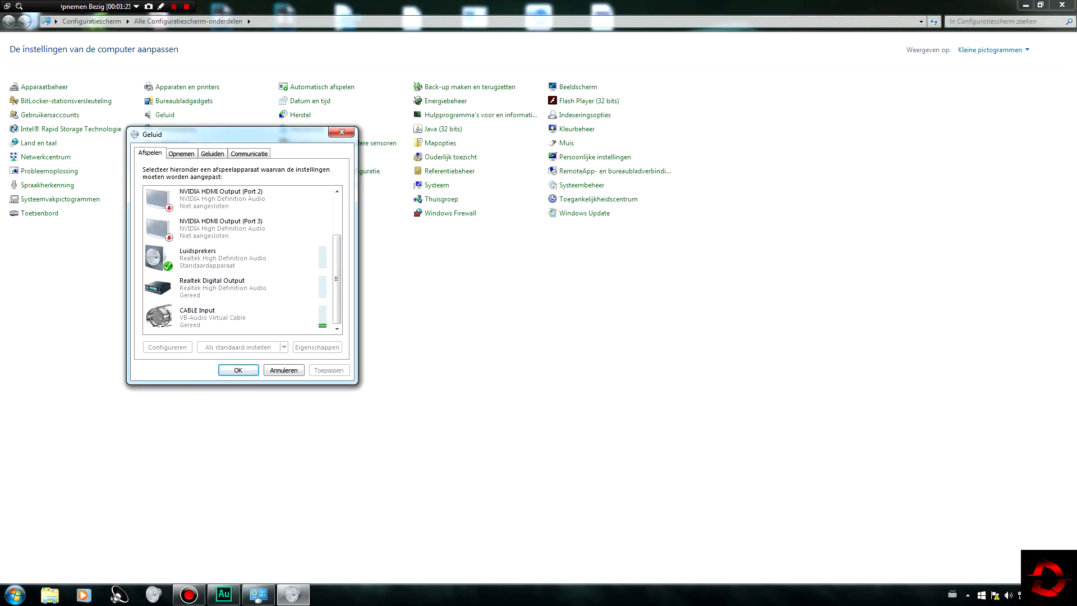
# - Compare the default recording and playback devices in the Sound settings, cancel without changes and close the Control Panel
pyautogui.click(182, 154)
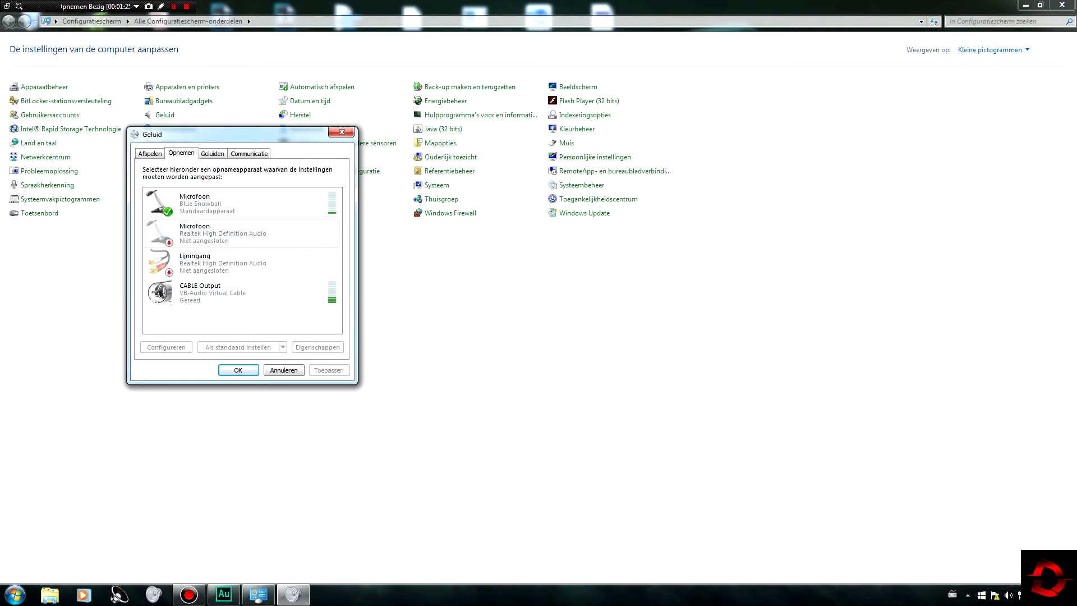
pyautogui.click(150, 153)
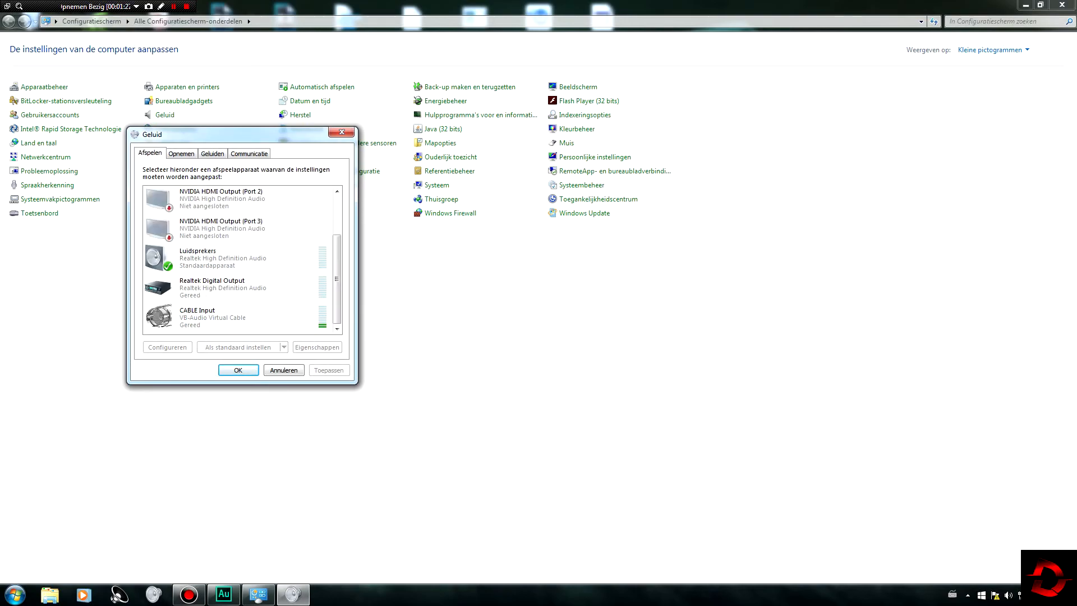
pyautogui.click(237, 258)
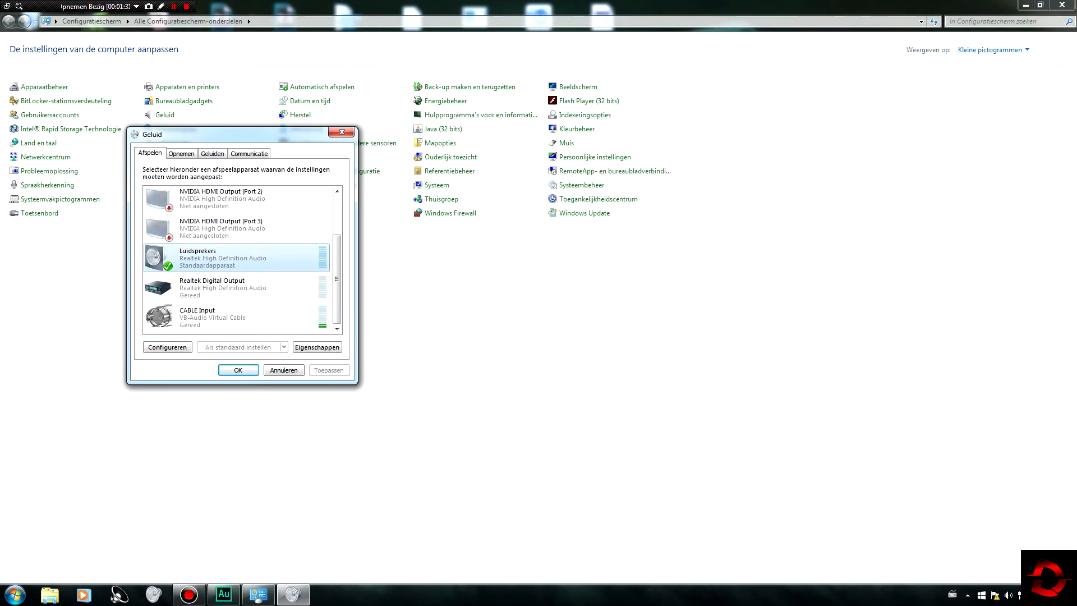
pyautogui.click(181, 153)
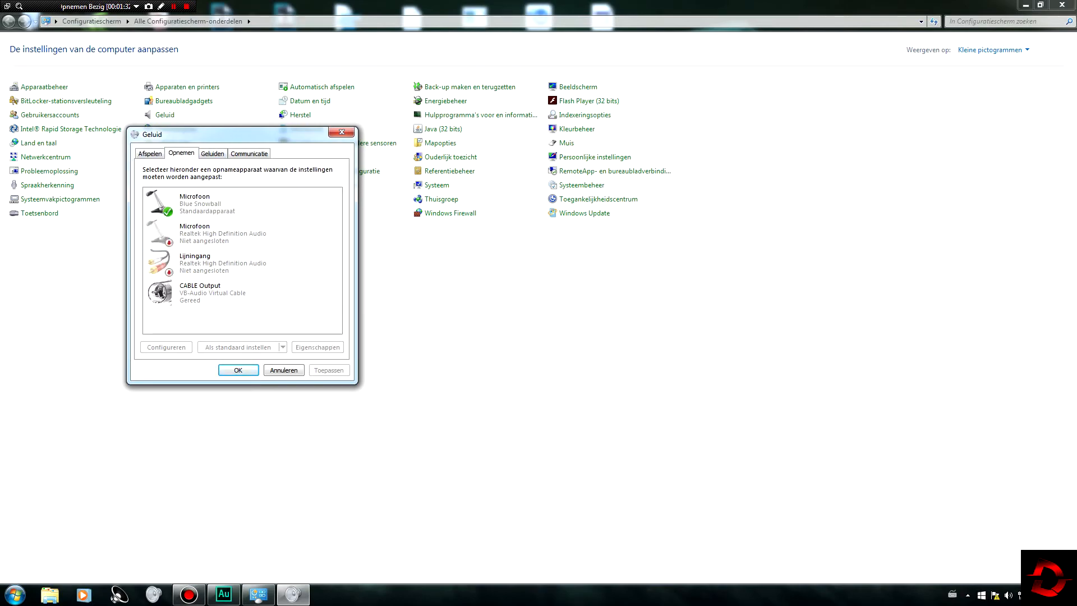
pyautogui.click(241, 204)
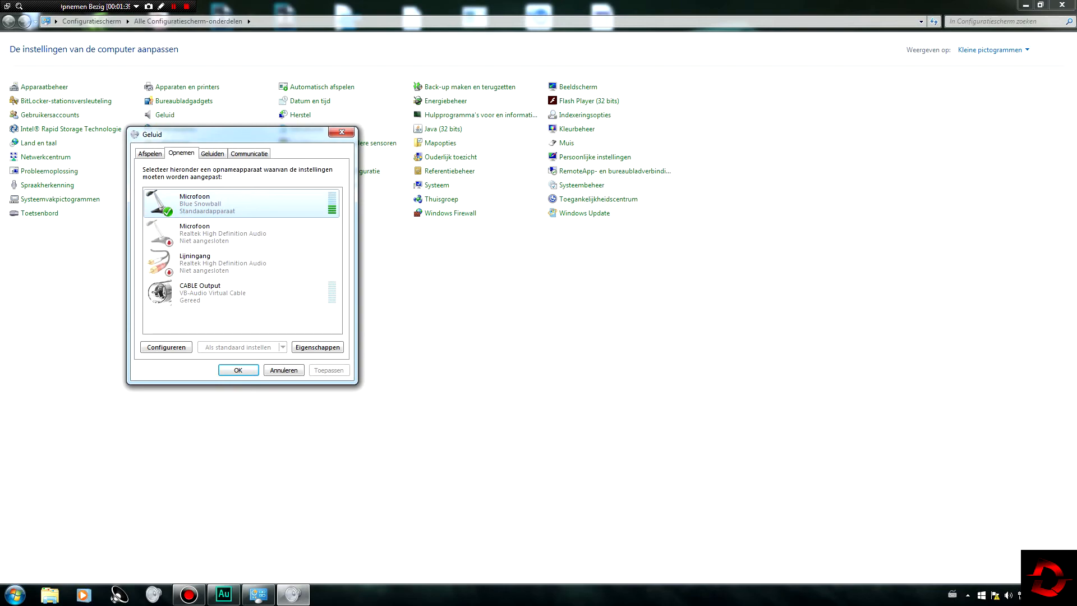
pyautogui.click(283, 370)
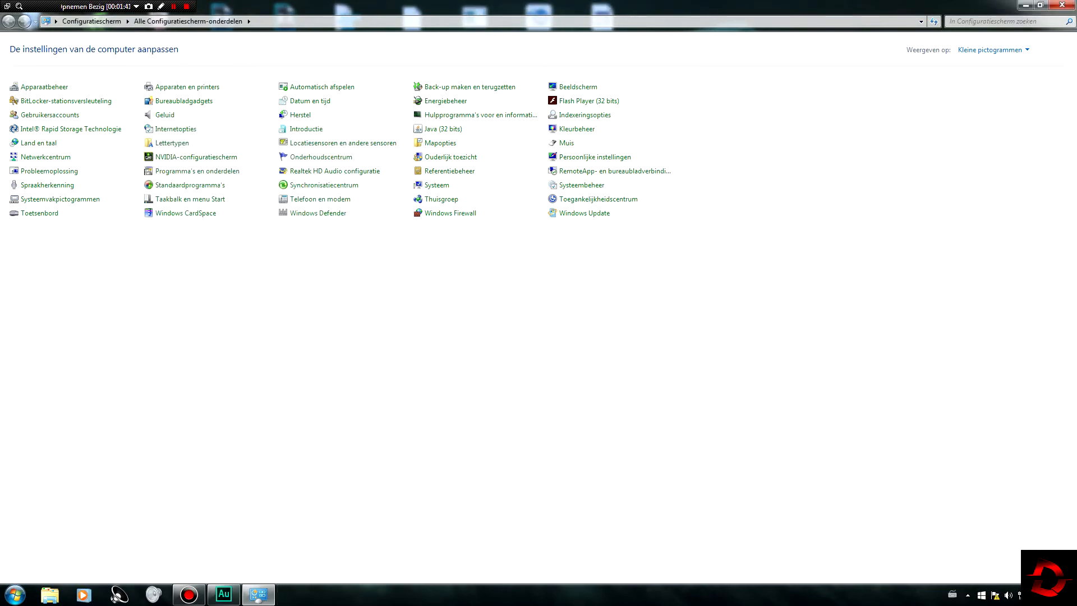
pyautogui.click(1061, 5)
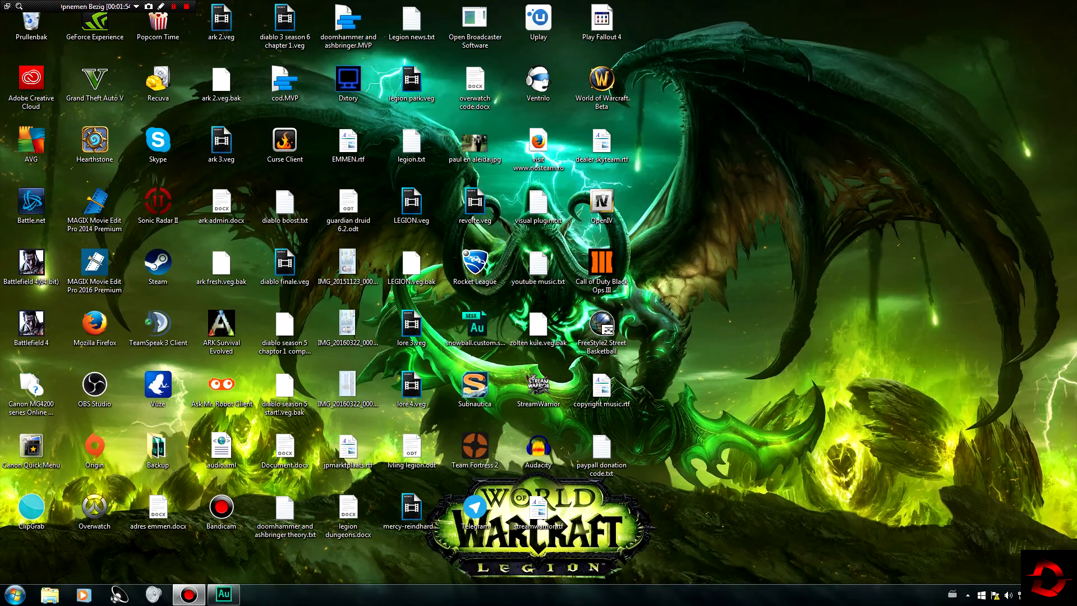
# - Switch to Adobe Audition and find the command for creating a new multitrack session
pyautogui.moveTo(224, 594)
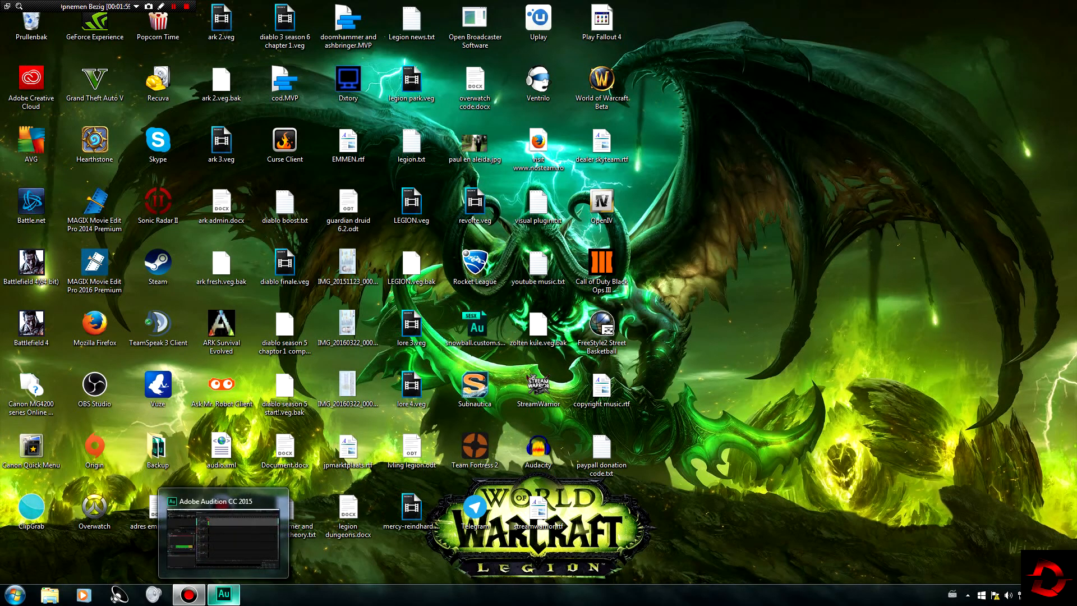
pyautogui.click(224, 593)
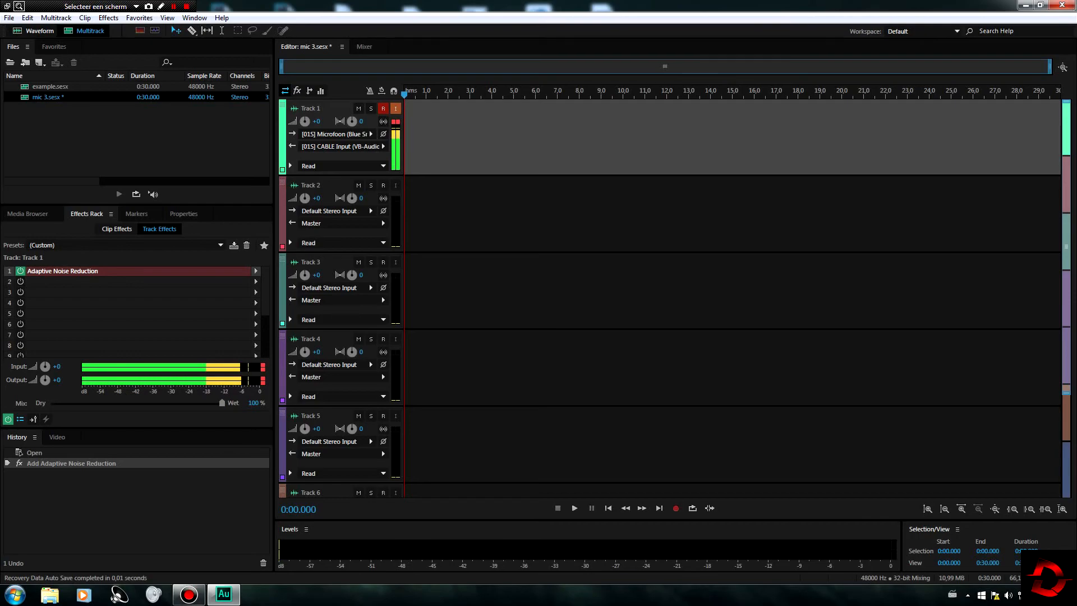
pyautogui.hotkey('alt', 'f')
pyautogui.press('Right')
pyautogui.press('Left')
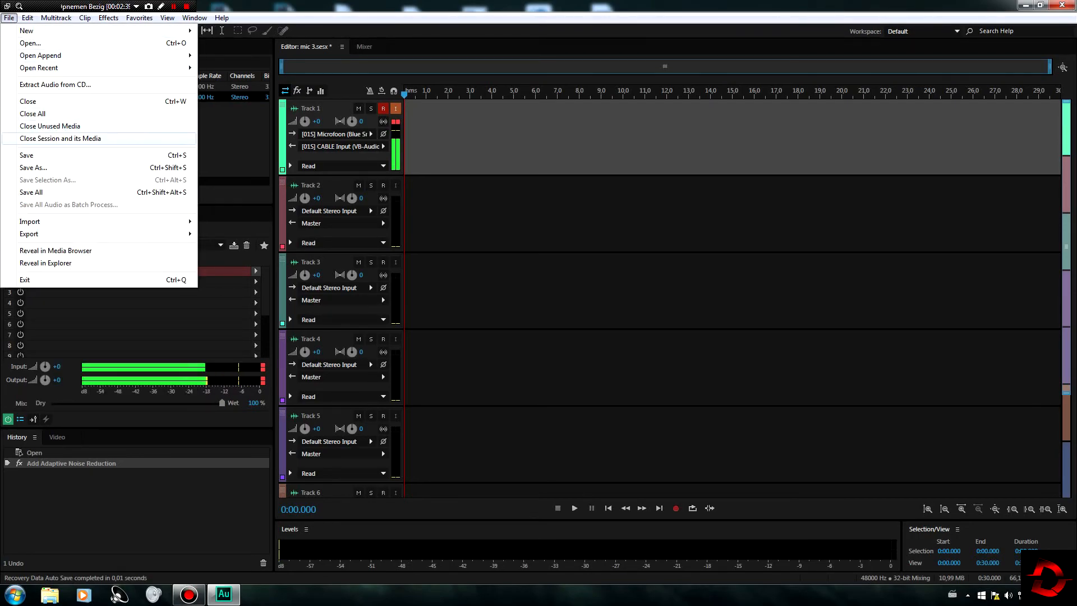
pyautogui.moveTo(56, 31)
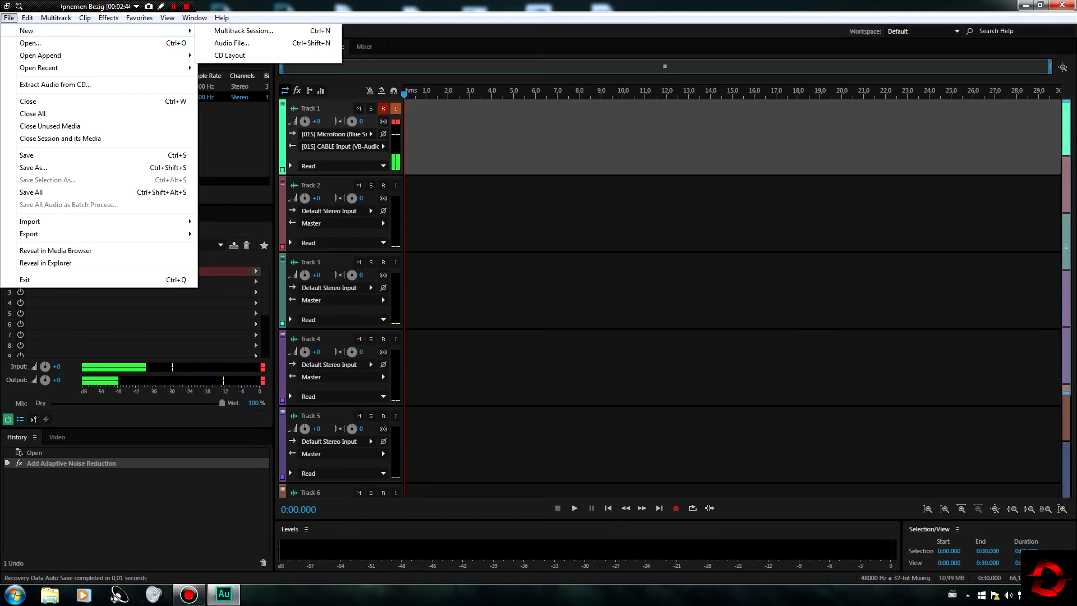
pyautogui.click(243, 31)
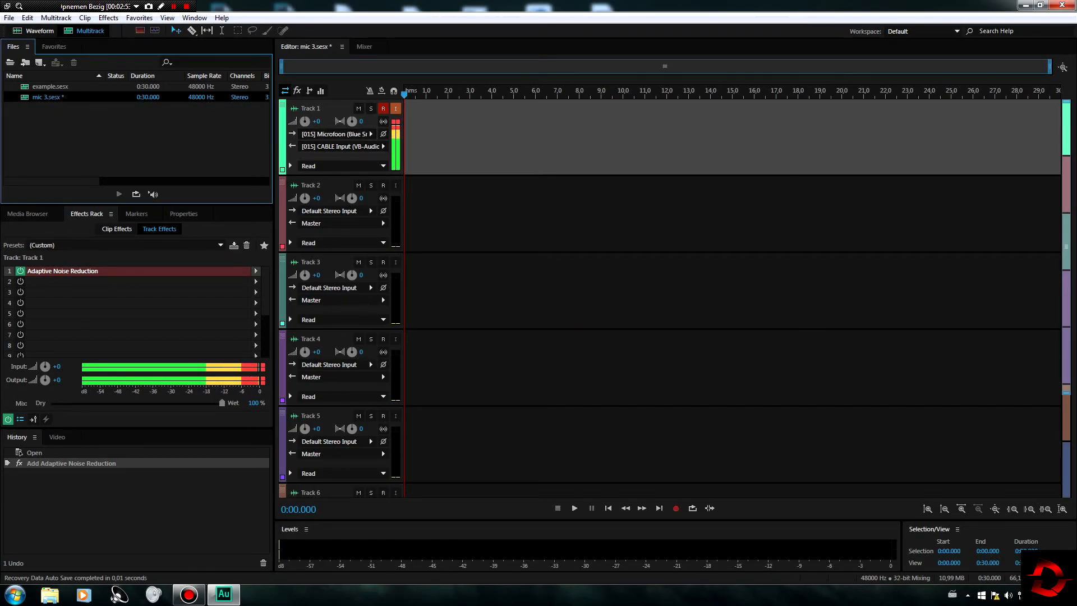
# - Review the stereo input devices offered for Track 1 without changing the selection
pyautogui.click(394, 91)
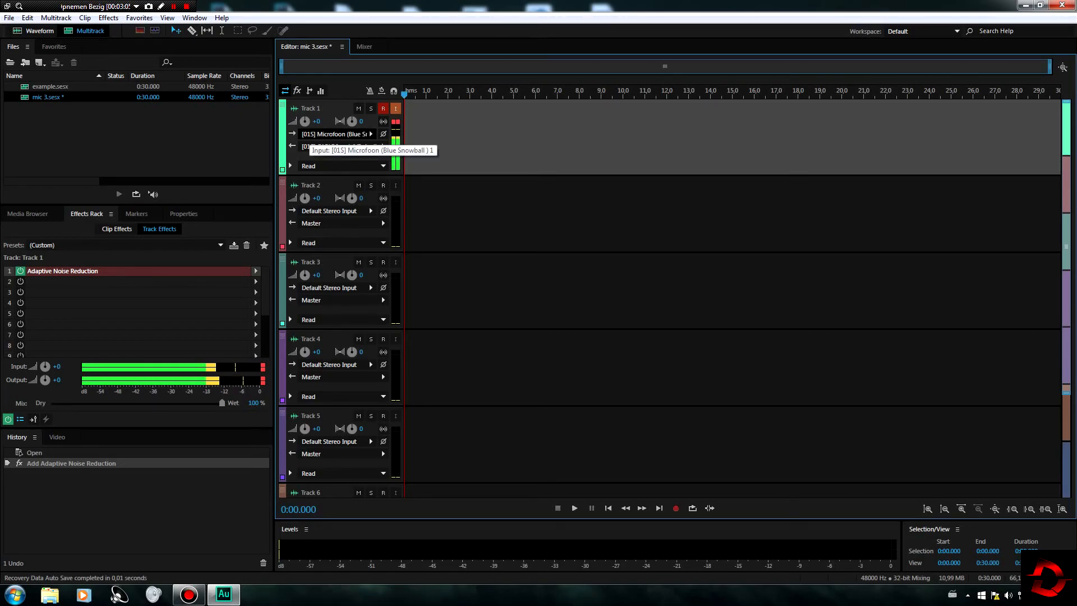
pyautogui.click(310, 135)
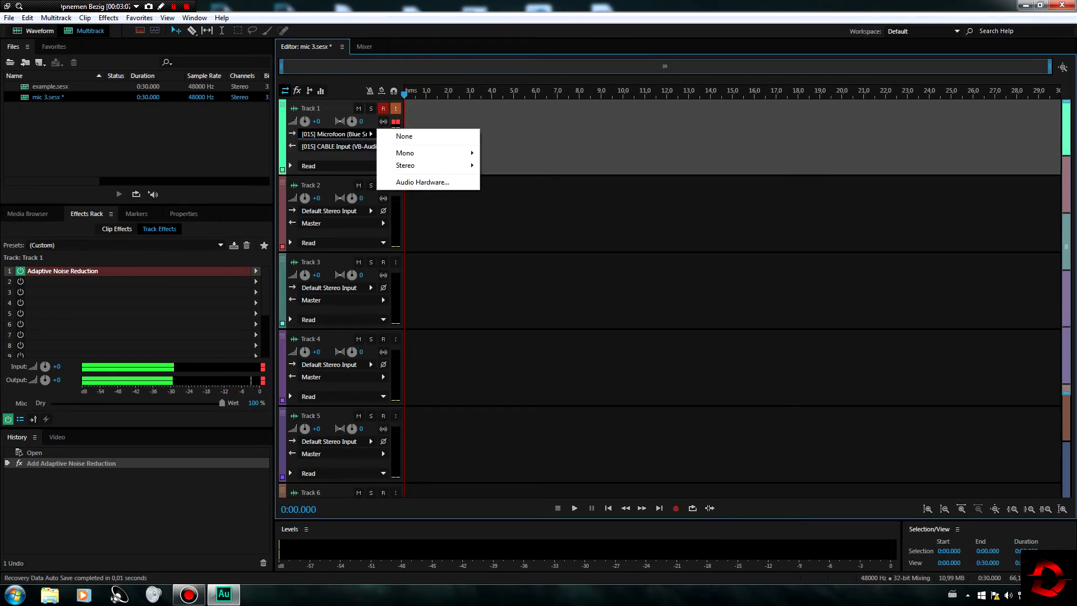
pyautogui.moveTo(427, 164)
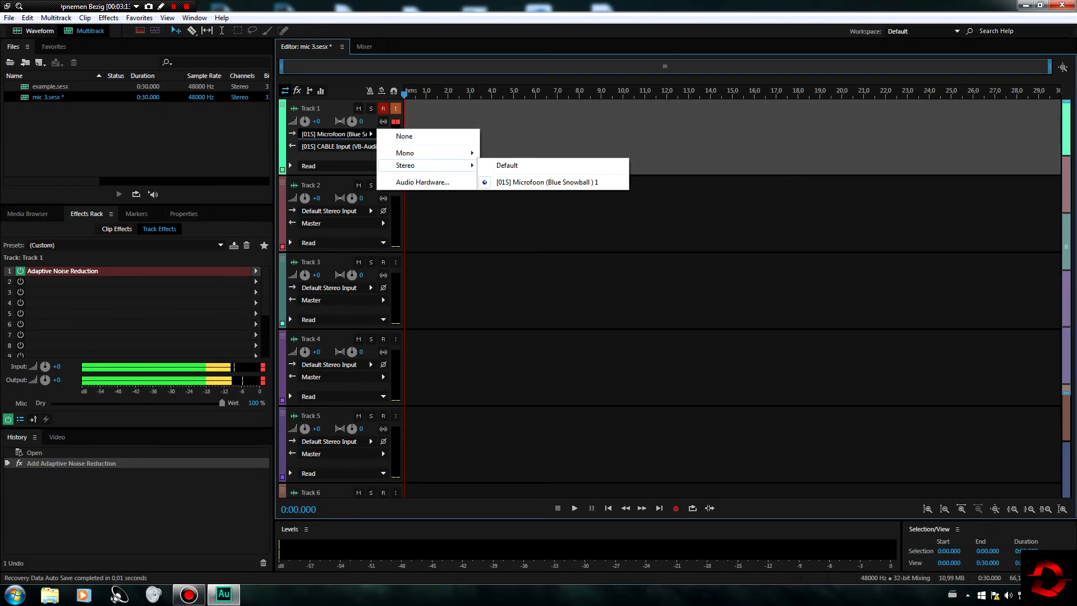
pyautogui.click(168, 141)
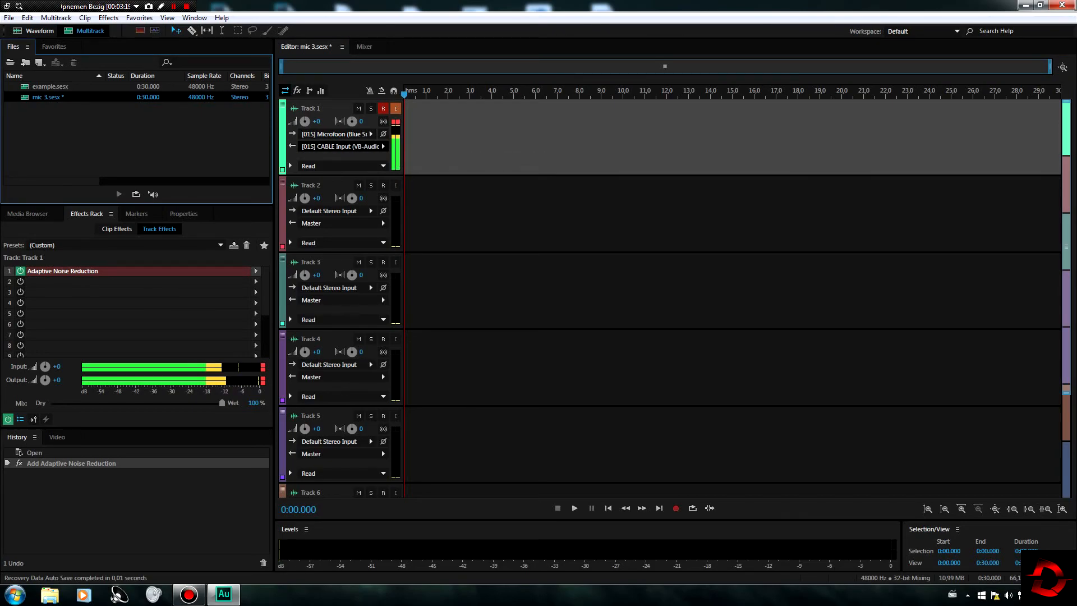
# - Review the stereo output devices offered for Track 1 without changing the selection
pyautogui.click(383, 147)
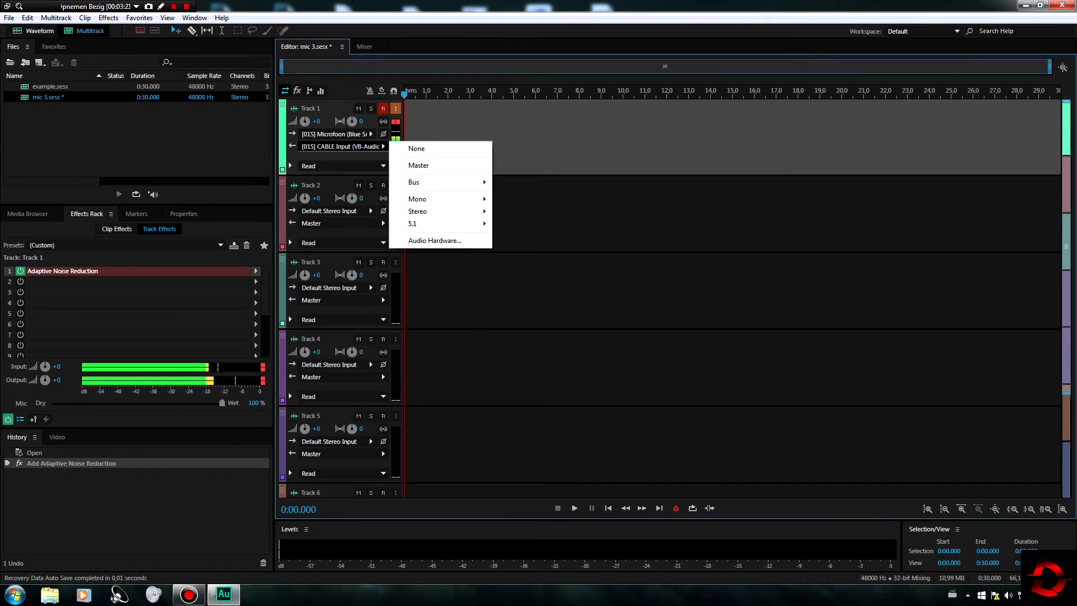
pyautogui.moveTo(448, 211)
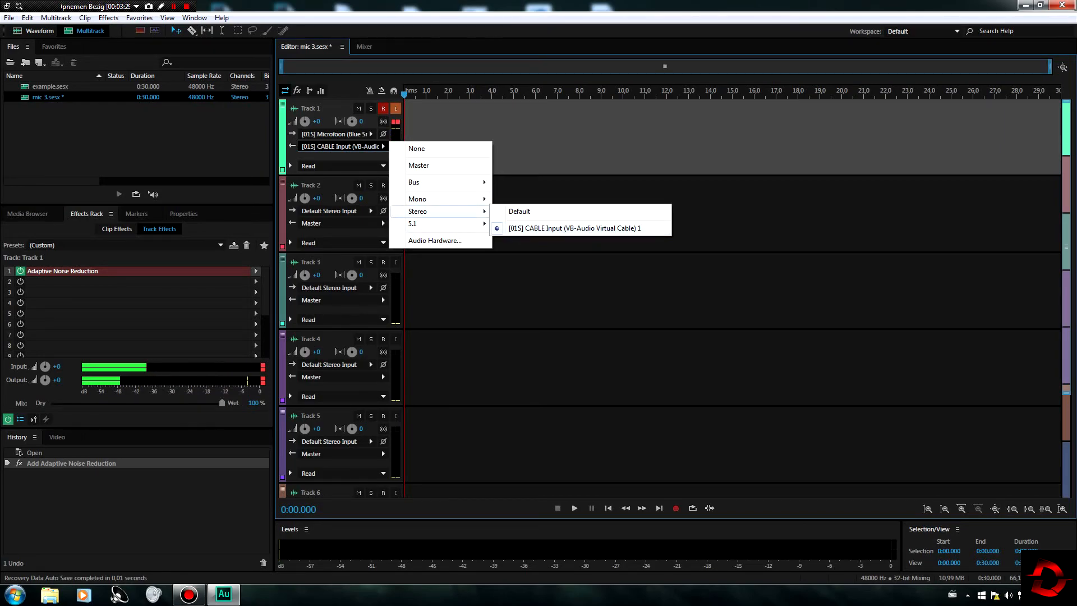
pyautogui.click(168, 141)
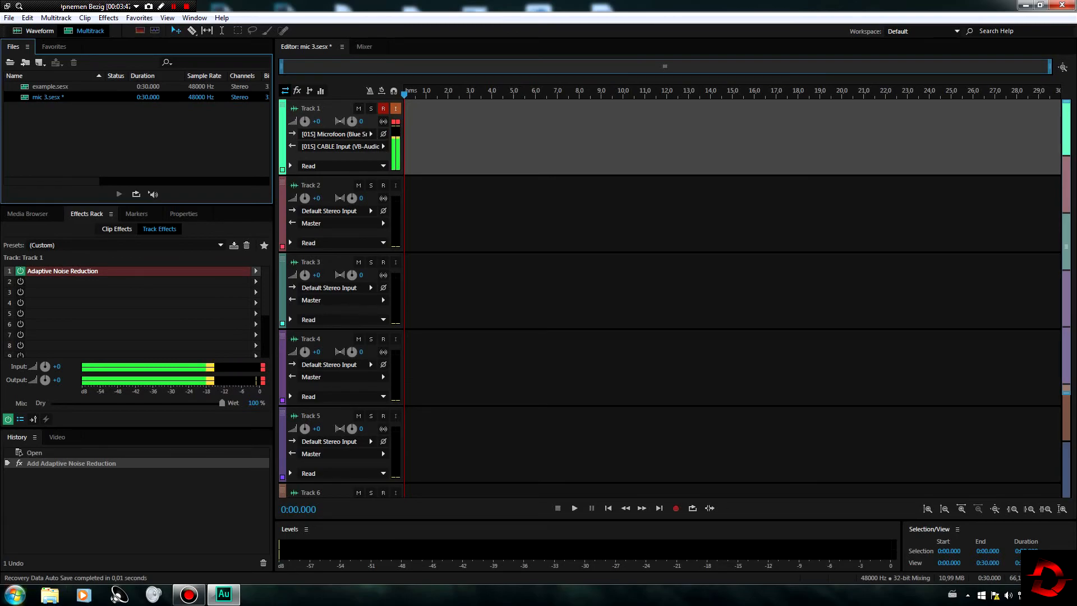
# - Inspect the CABLE Output recording device in the Windows Sound settings, then cancel without changes and return to Adobe Audition
pyautogui.click(15, 594)
pyautogui.click(183, 363)
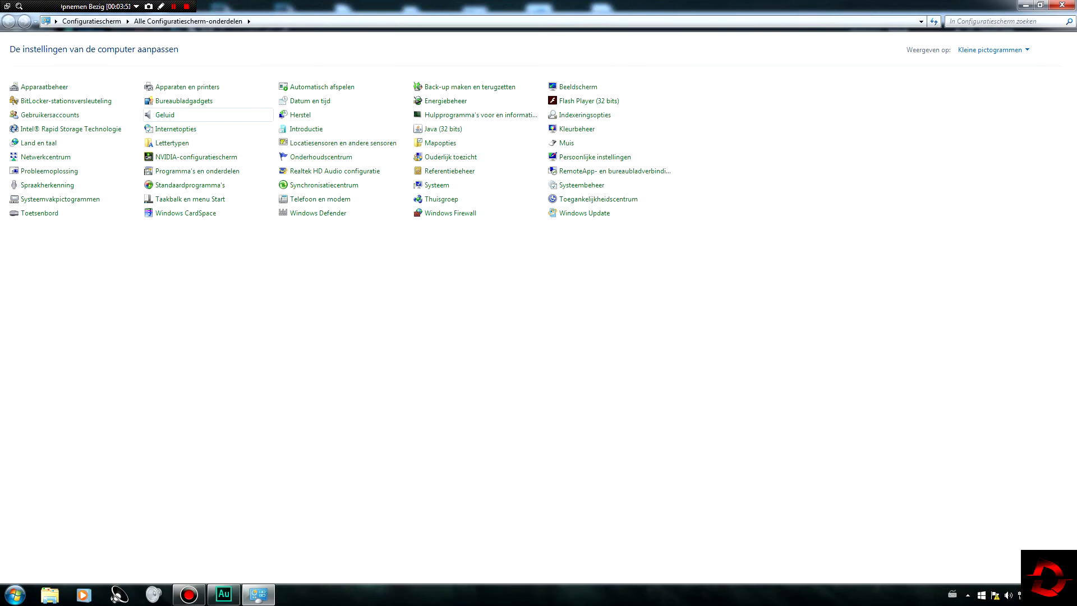
pyautogui.click(165, 114)
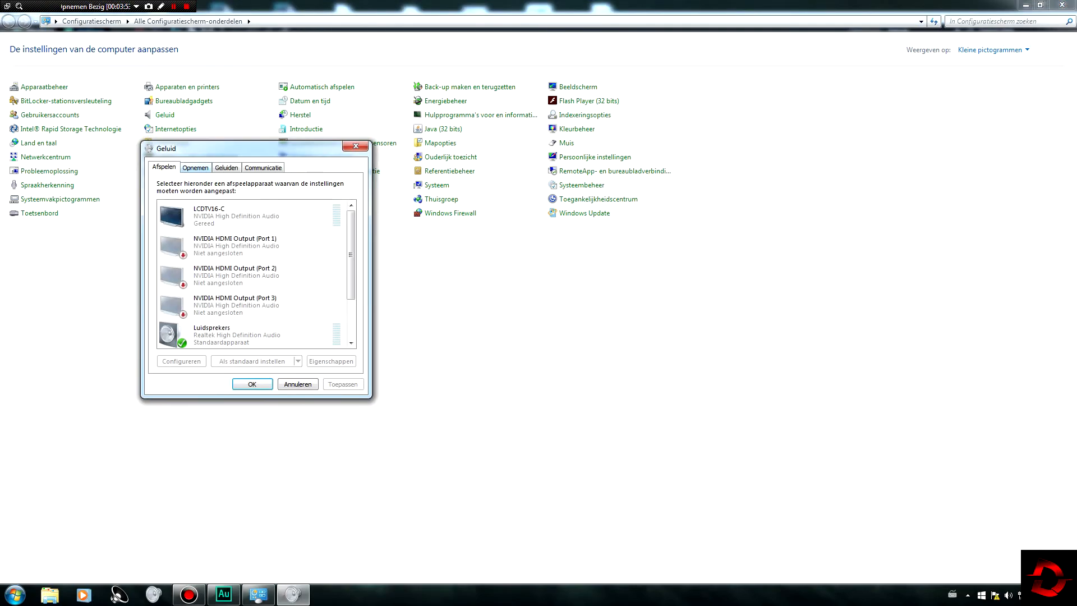
pyautogui.click(195, 167)
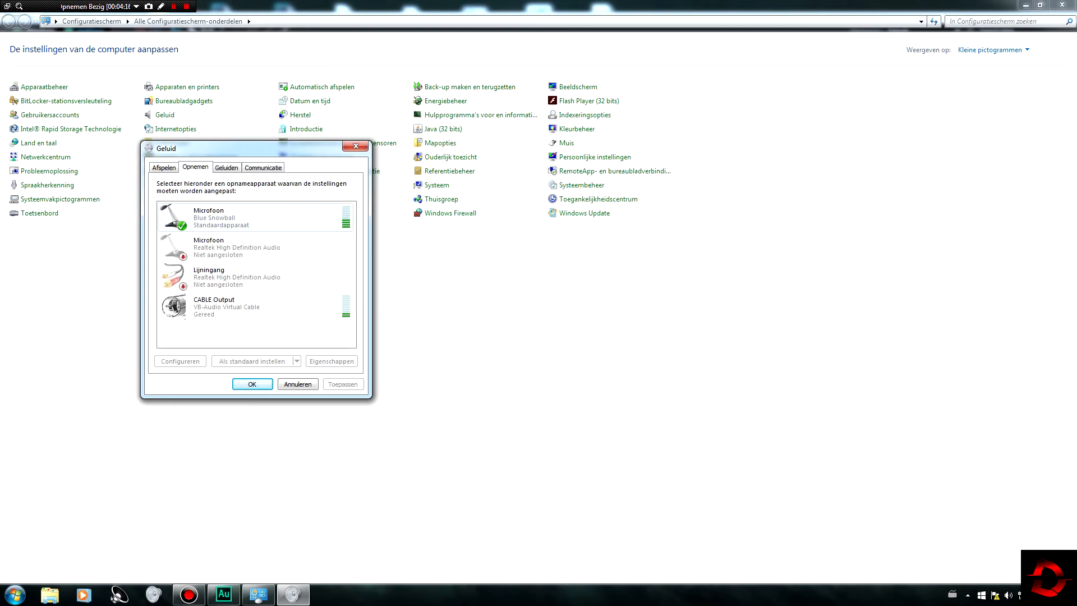
pyautogui.click(256, 307)
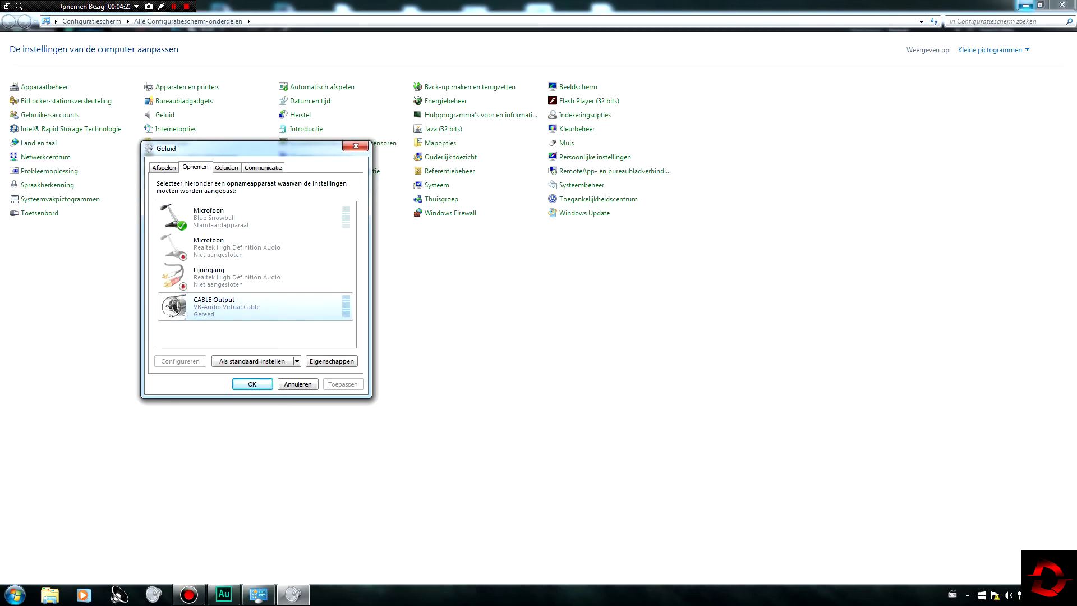
pyautogui.click(1061, 5)
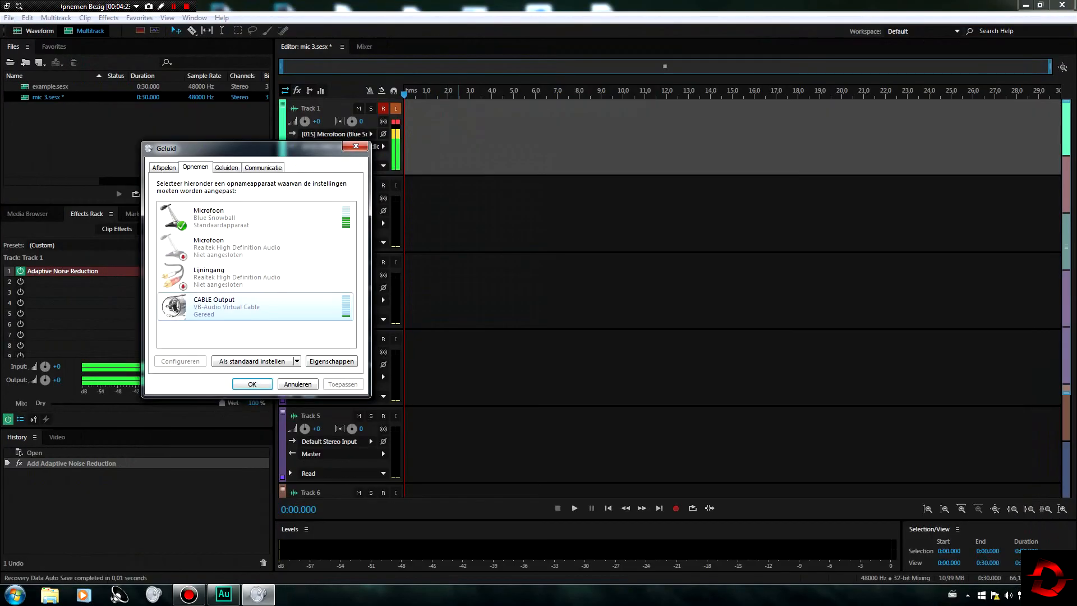
pyautogui.click(297, 384)
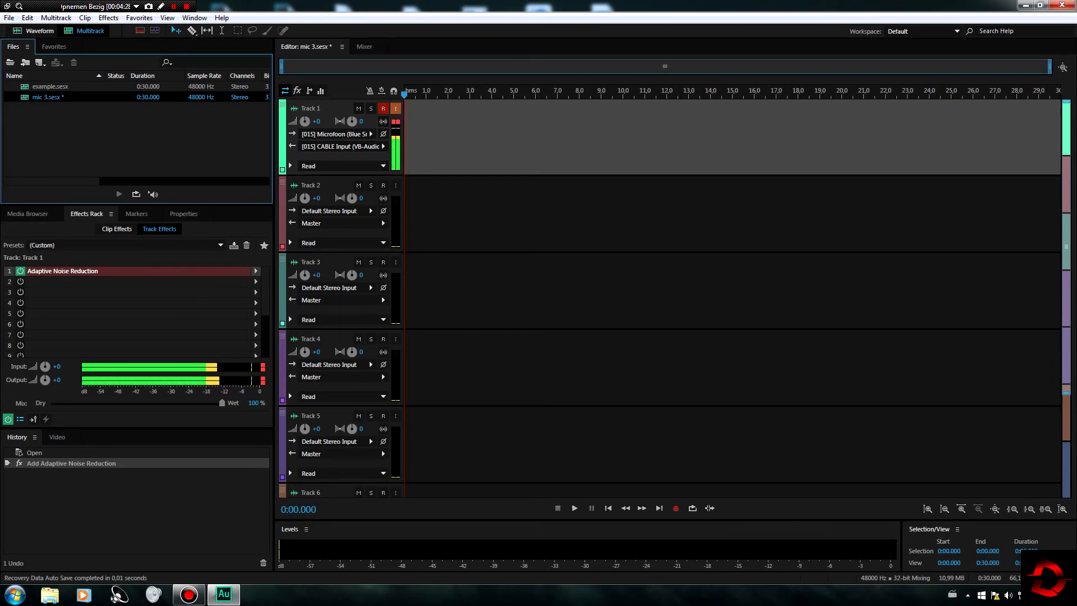
# - Review the effect categories available for the first slot of Track 1's effects rack
pyautogui.click(112, 271)
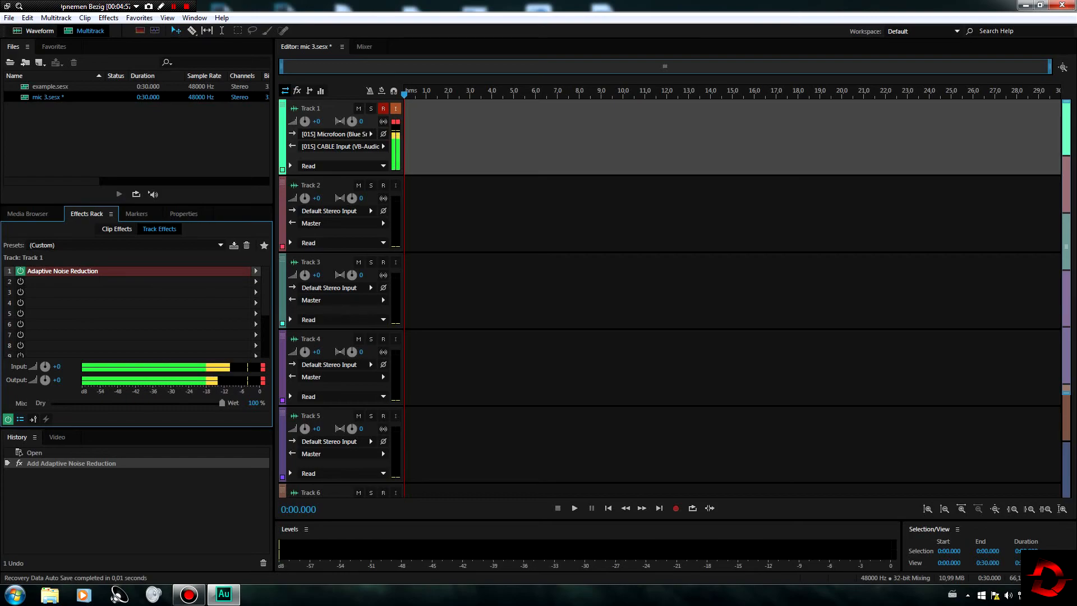
pyautogui.click(255, 270)
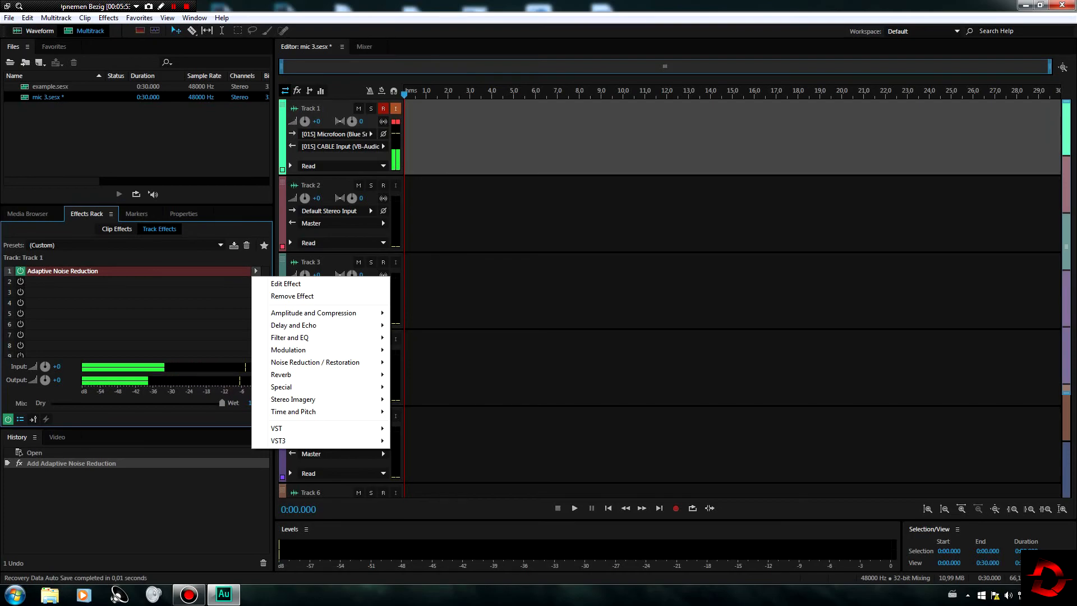
pyautogui.press('Escape')
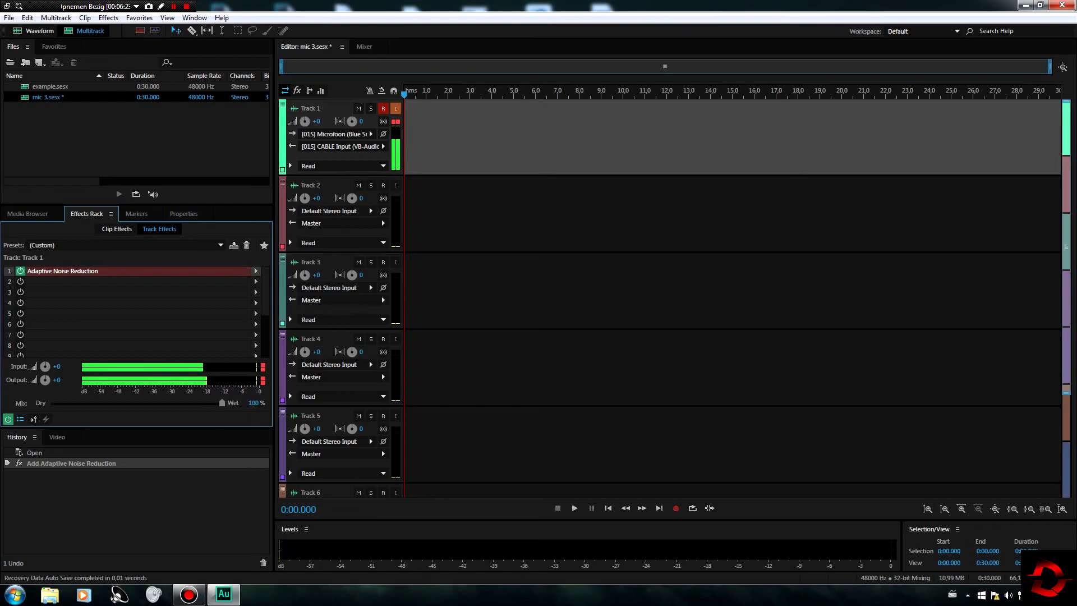
# - Apply a fresh Adaptive Noise Reduction effect in Track 1's first slot and raise Reduce Noise By to the maximum
pyautogui.click(256, 270)
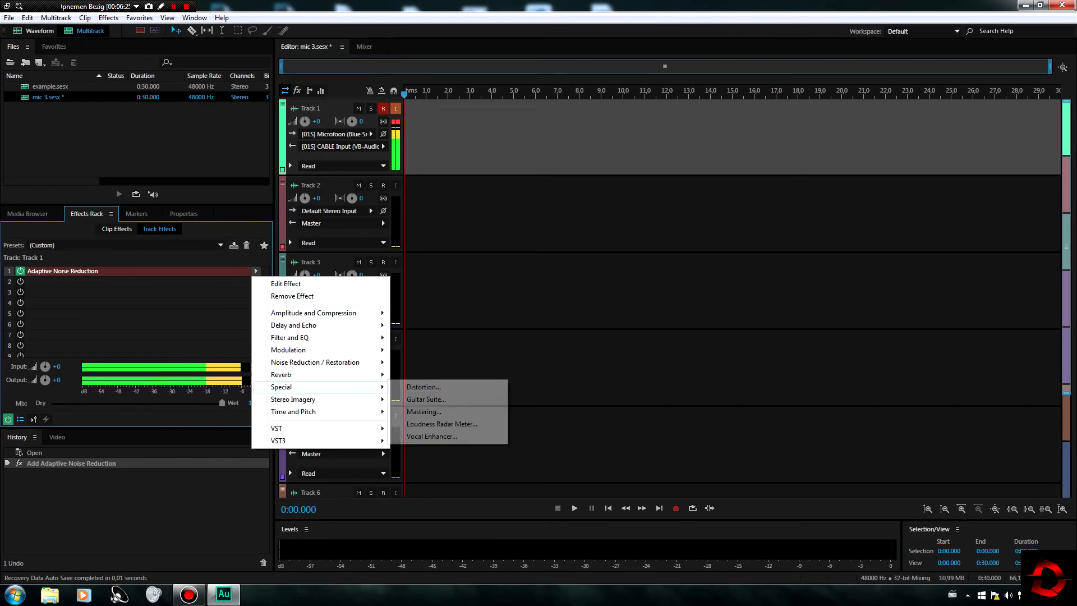
pyautogui.moveTo(325, 361)
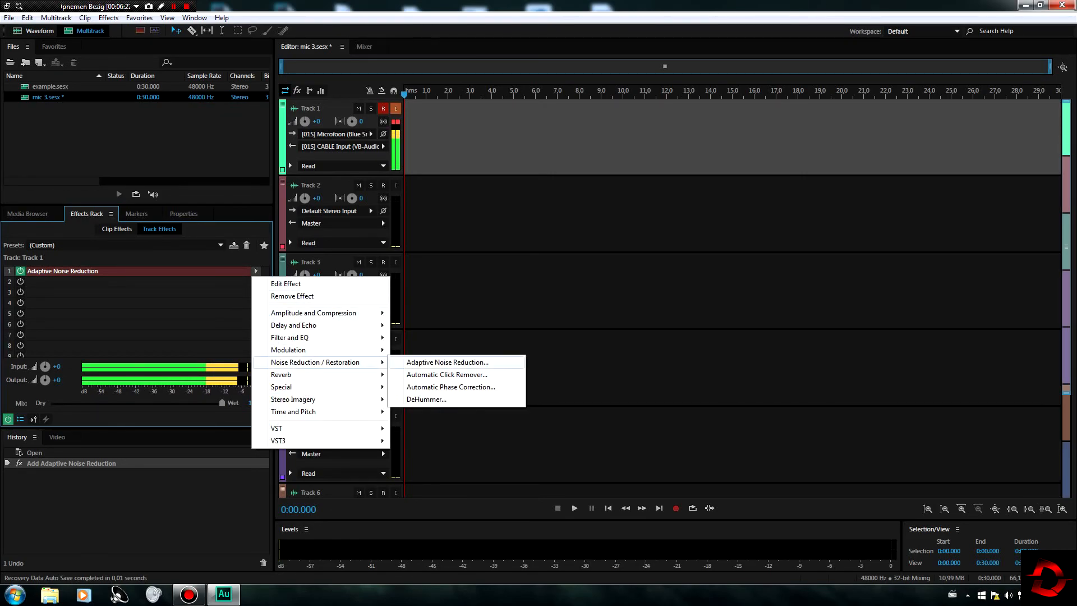
pyautogui.click(447, 362)
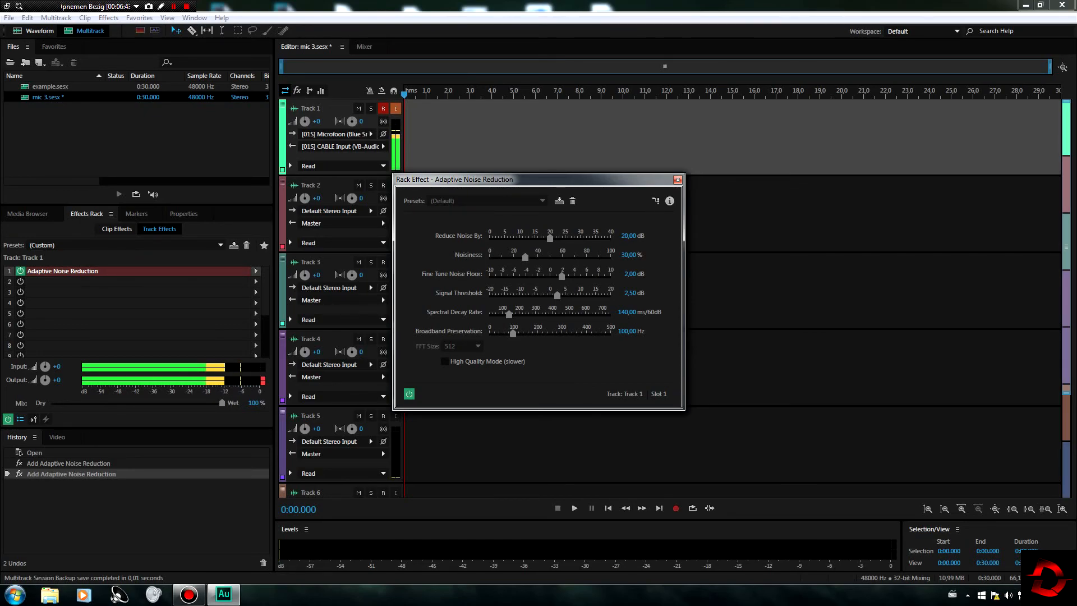
pyautogui.moveTo(549, 238); pyautogui.dragTo(610, 239)
pyautogui.click(677, 180)
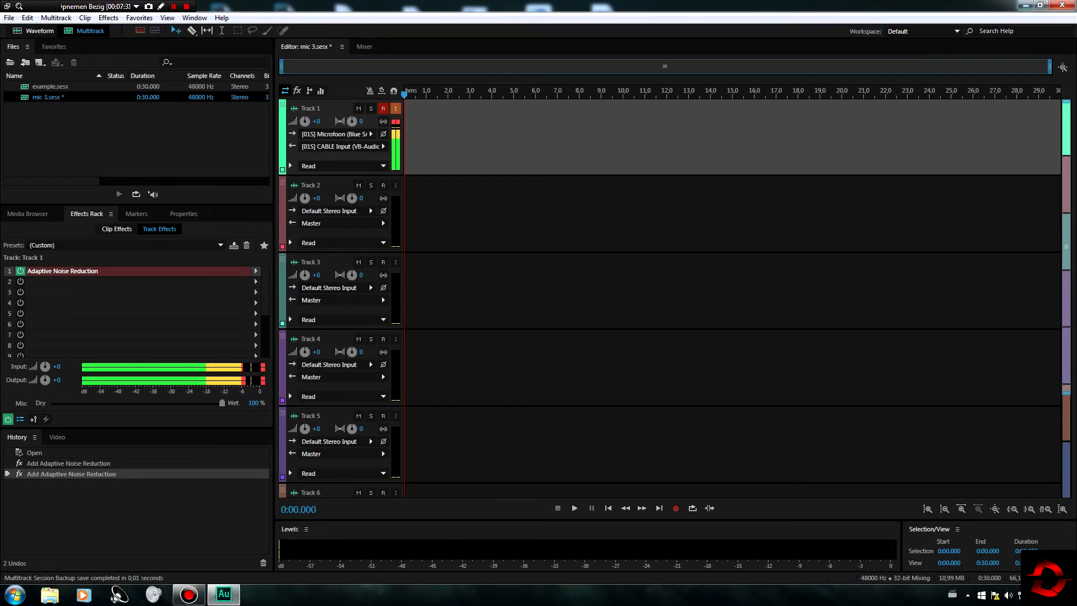
# - Set Adobe Audition aside, launch OBS Studio (32bit) and open its settings
pyautogui.click(1025, 5)
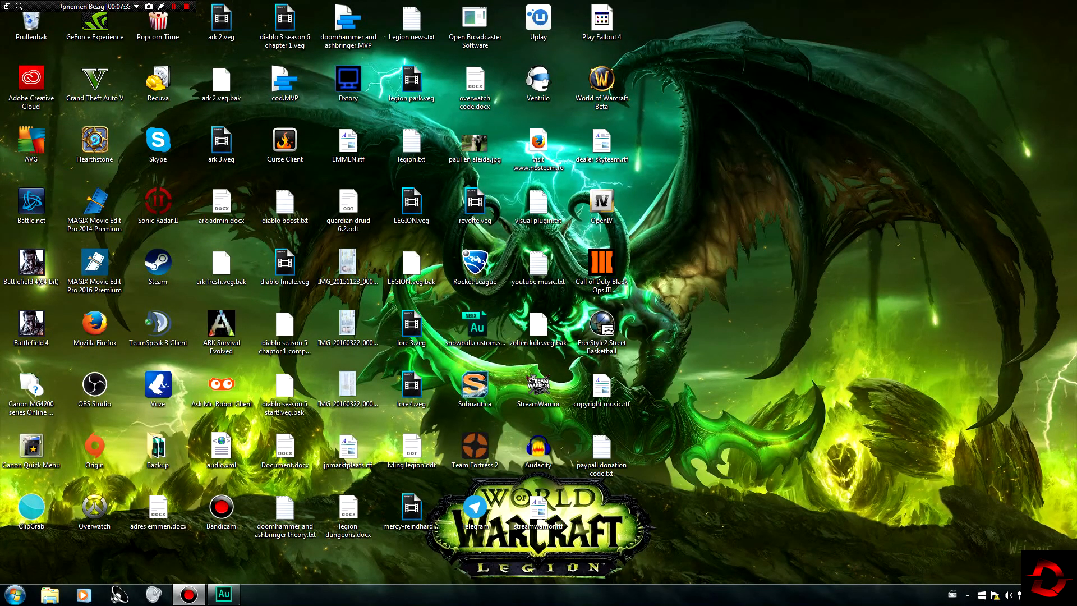
pyautogui.click(15, 593)
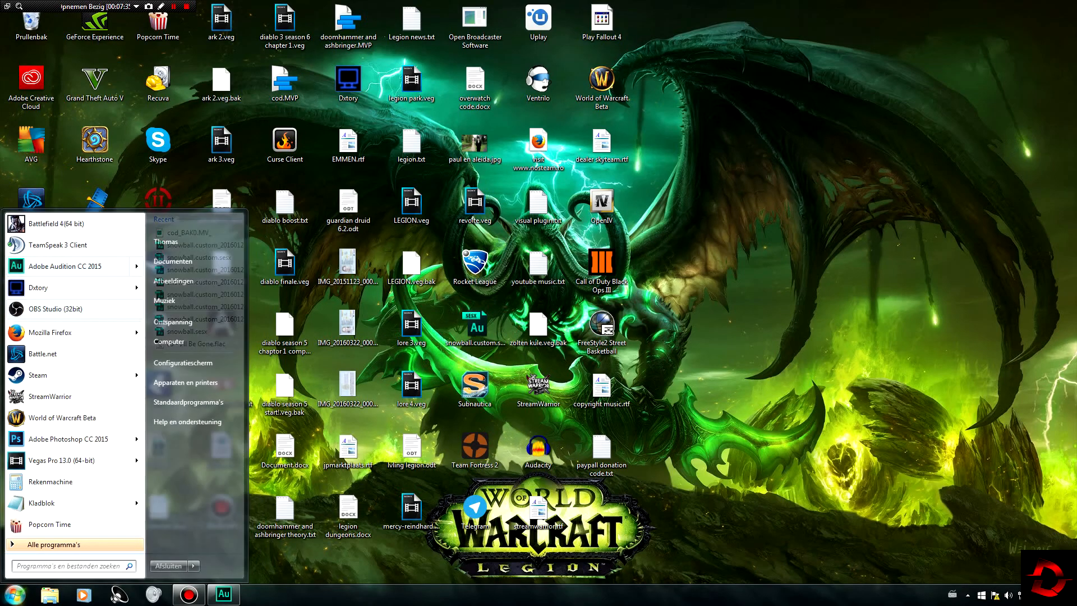
pyautogui.click(55, 309)
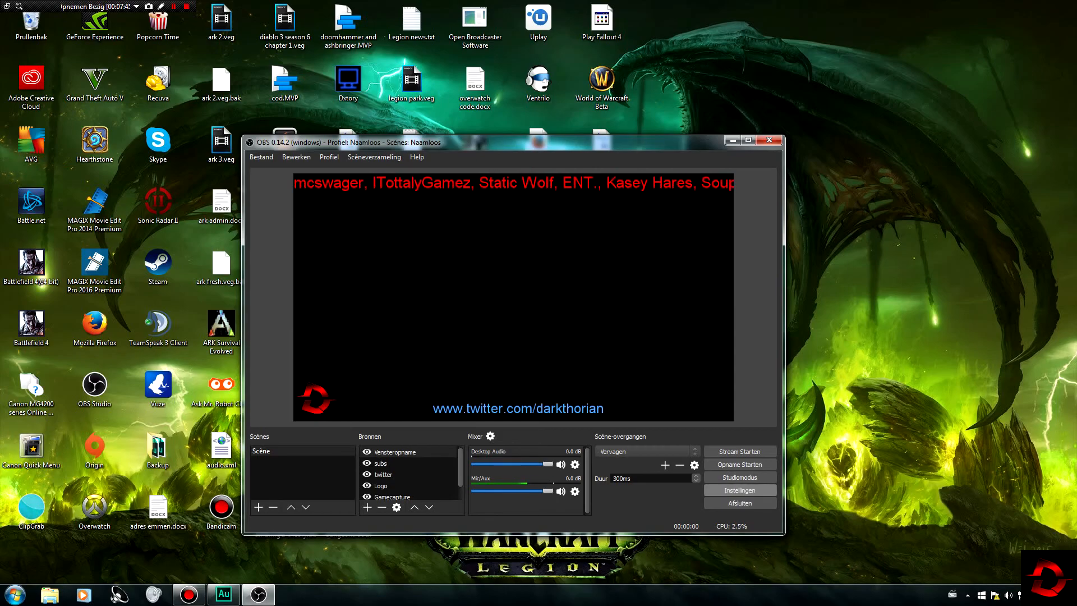
pyautogui.click(739, 489)
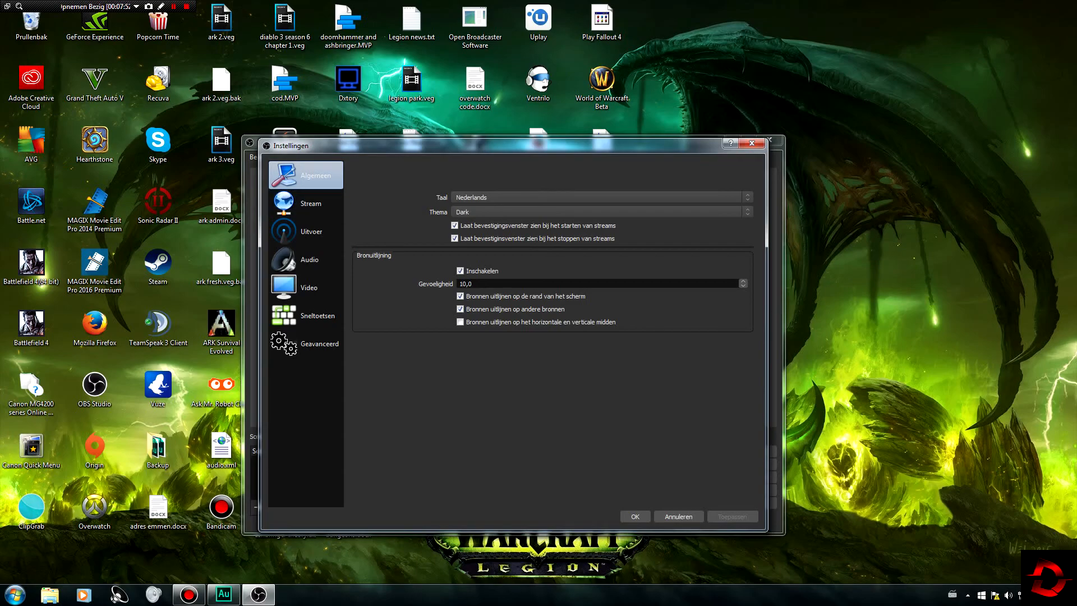
# - Review the interface languages offered in the general settings, keeping Nederlands
pyautogui.click(601, 197)
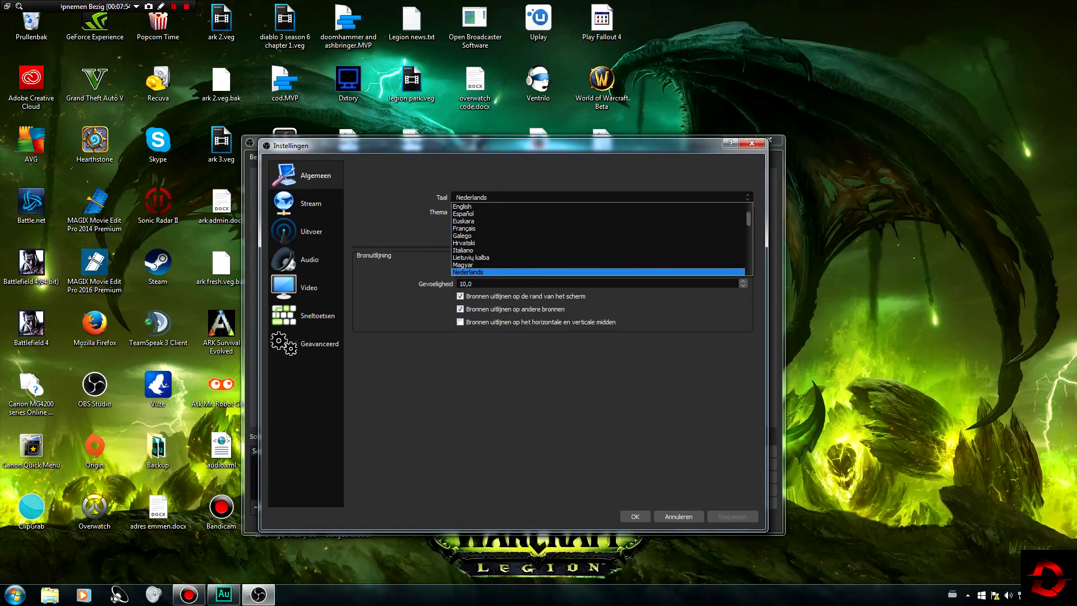
pyautogui.press('Escape')
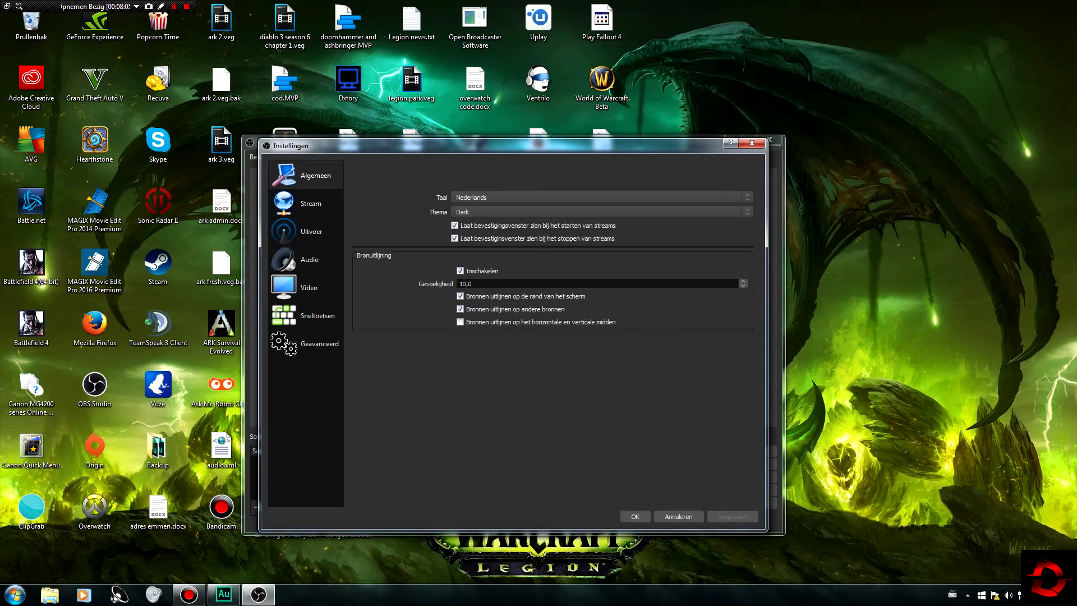
pyautogui.click(15, 595)
pyautogui.moveTo(67, 332)
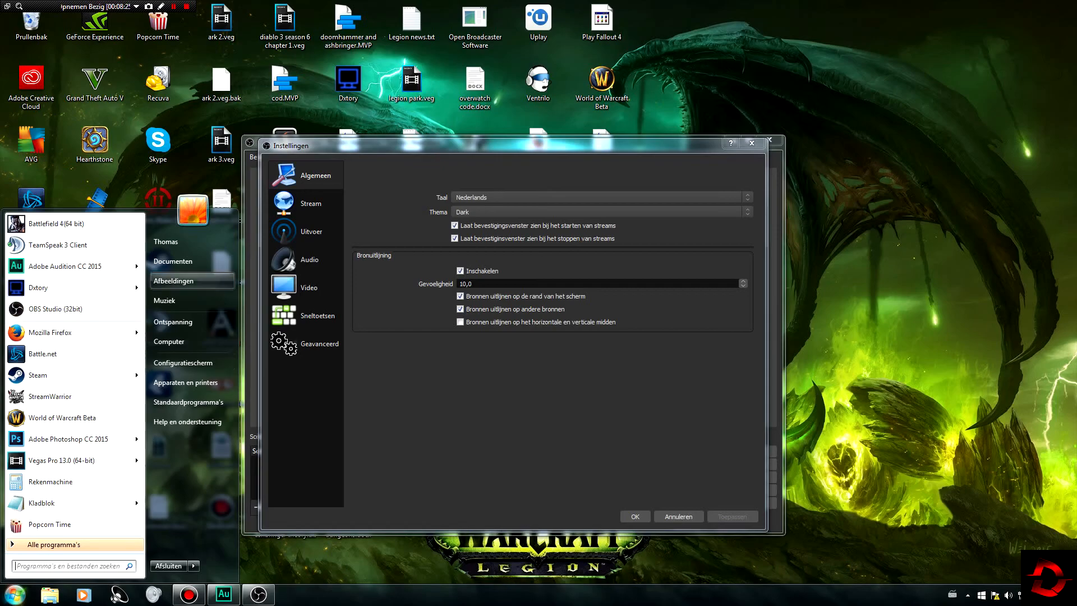
pyautogui.click(15, 594)
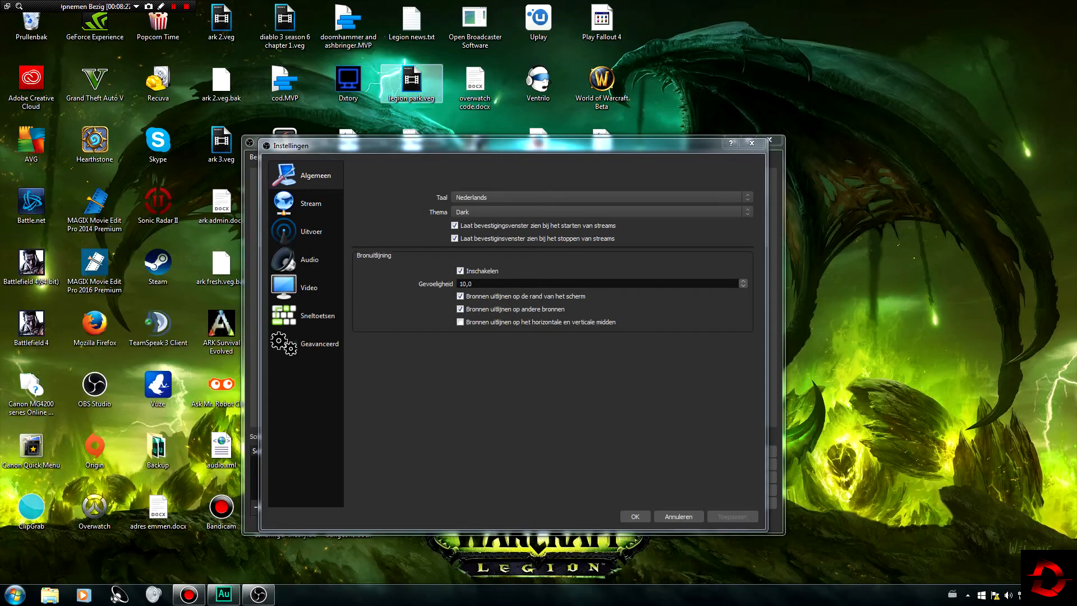
# - Try the Default theme in the general settings, then restore the Dark theme
pyautogui.click(601, 212)
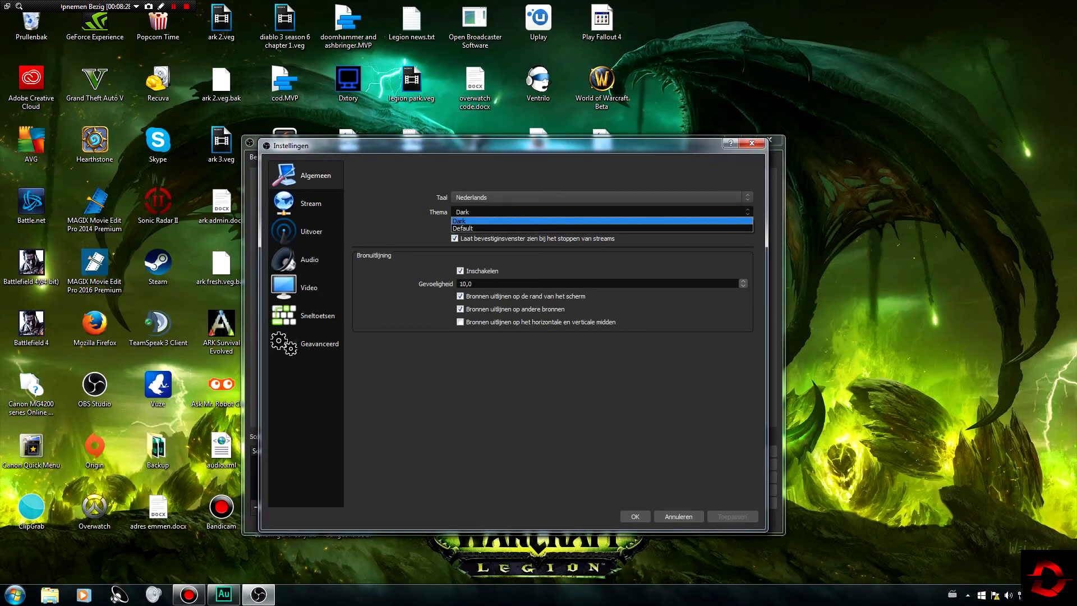
pyautogui.click(601, 228)
pyautogui.click(601, 212)
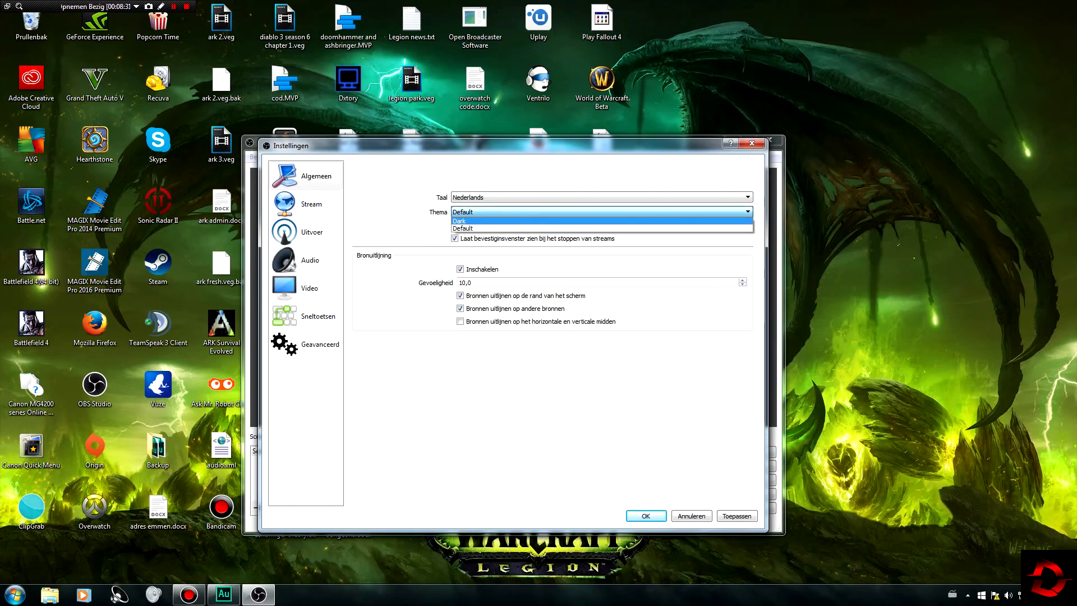
pyautogui.click(601, 220)
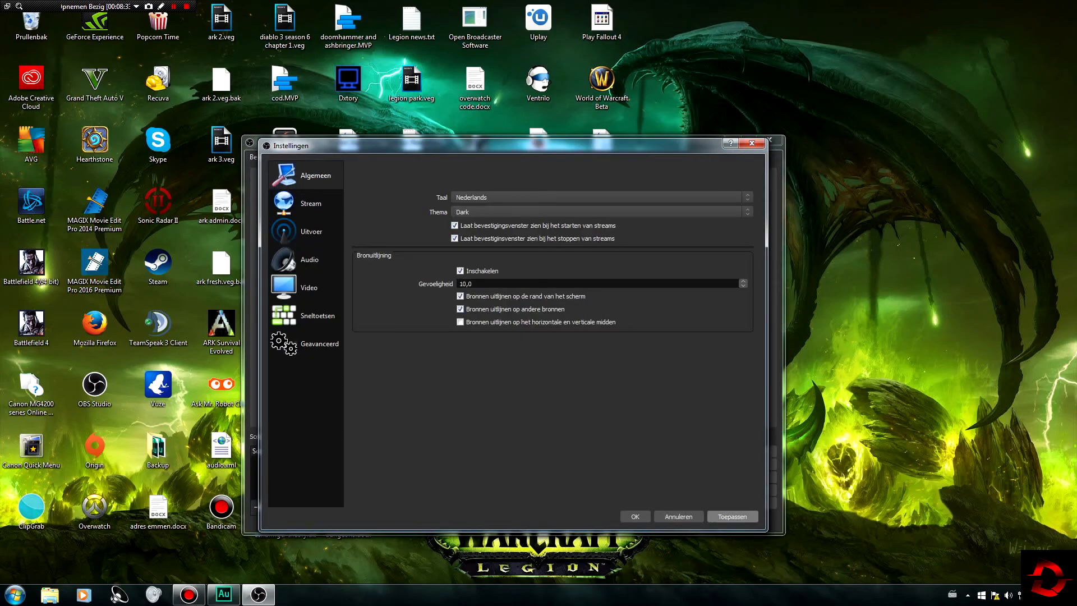
# - Review the streaming services and servers in the Stream settings, keeping YouTube / YouTube Gaming and the Primary YouTube ingest server
pyautogui.click(305, 203)
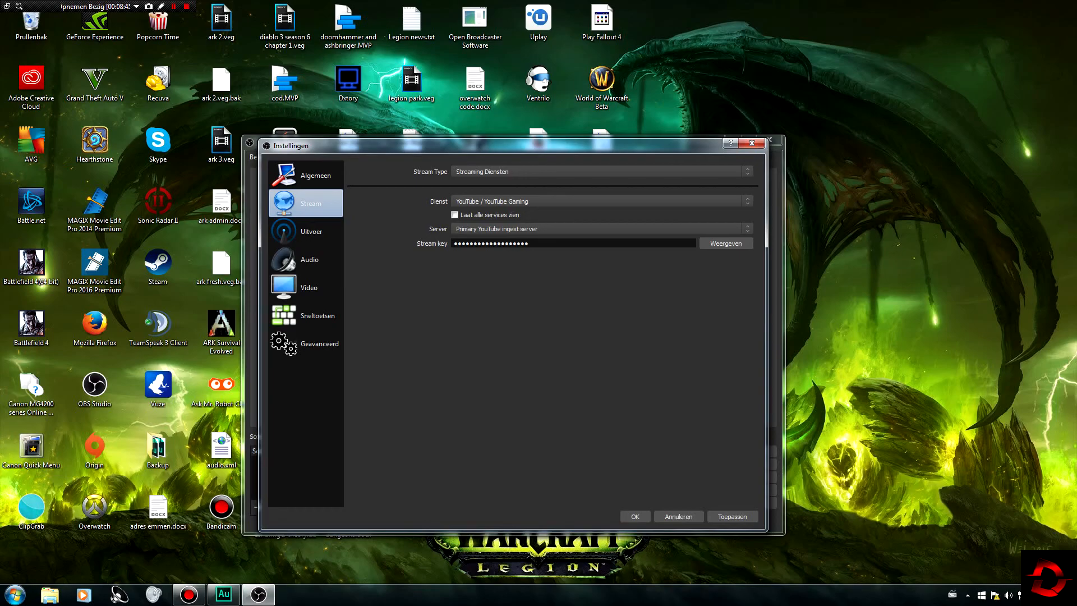
pyautogui.click(602, 201)
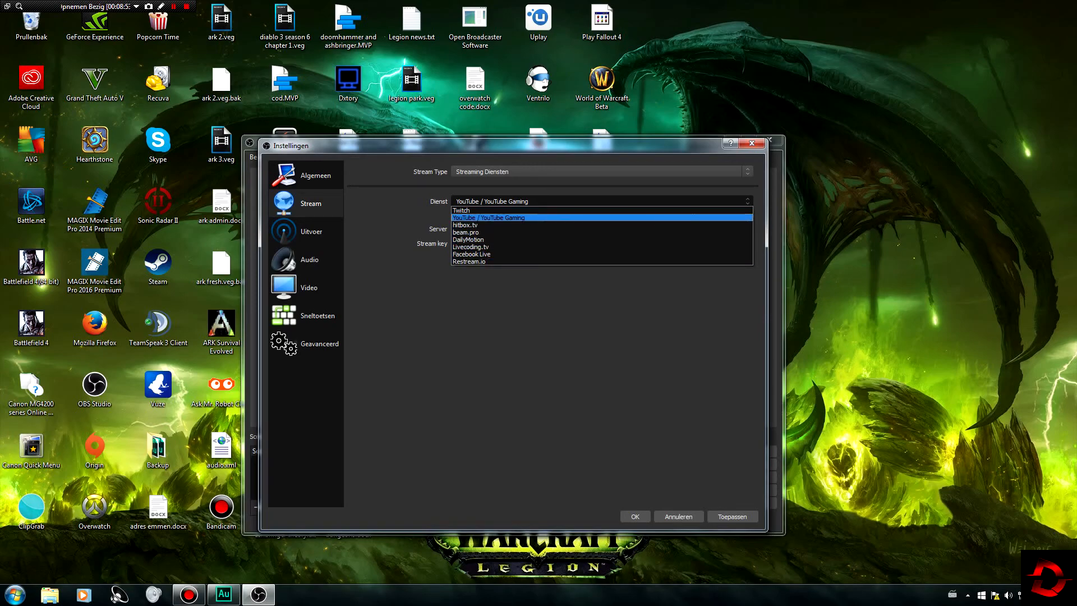
pyautogui.click(489, 217)
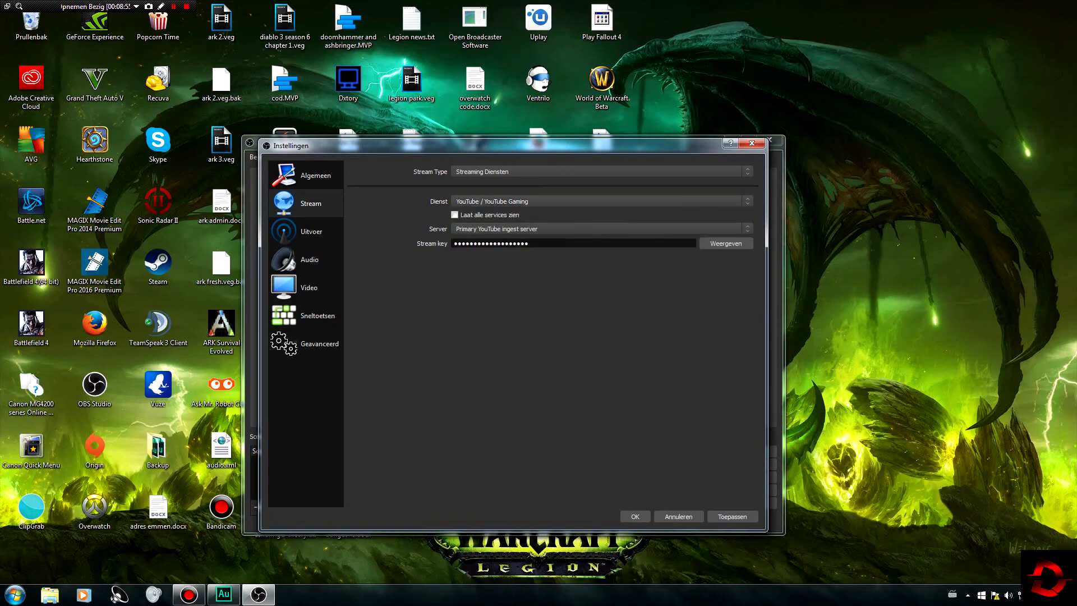
pyautogui.click(504, 229)
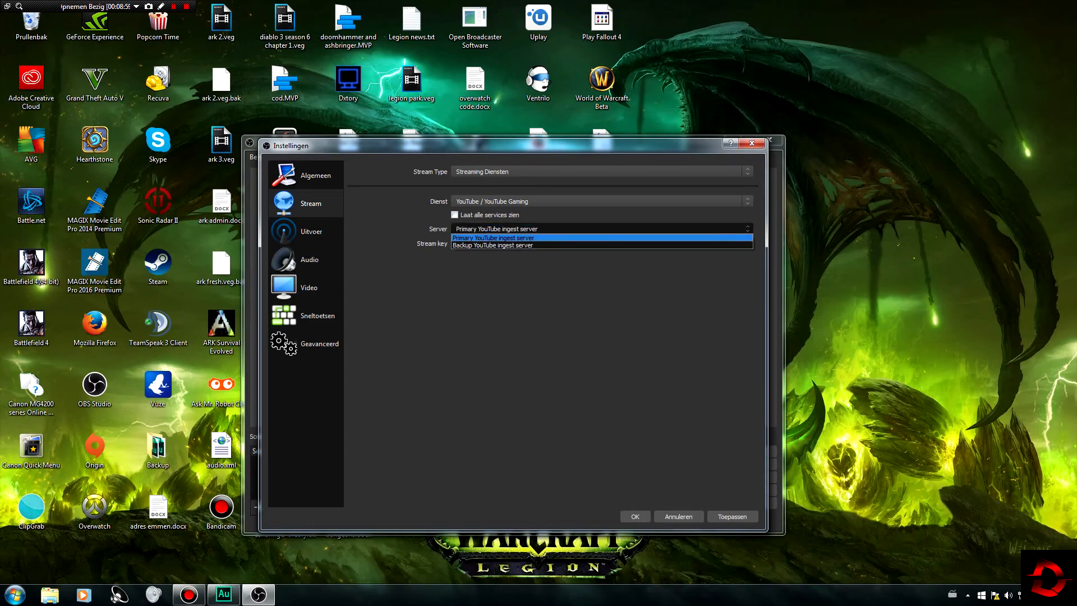
pyautogui.click(494, 237)
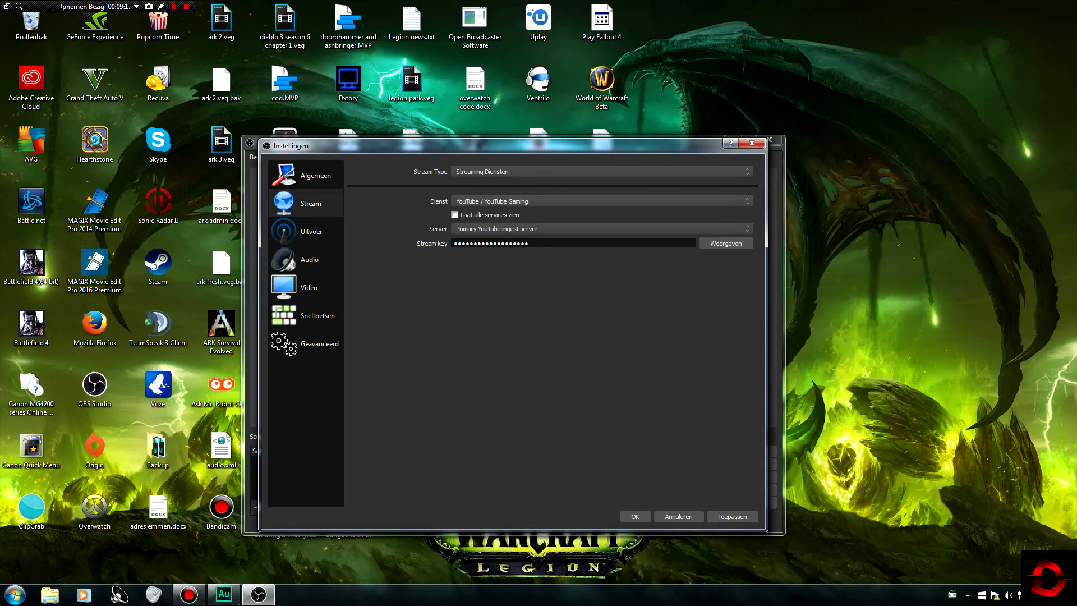
# - Set the streaming service to Twitch and look through its list of regional servers
pyautogui.click(601, 201)
pyautogui.press('Up')
pyautogui.press('Return')
pyautogui.click(601, 229)
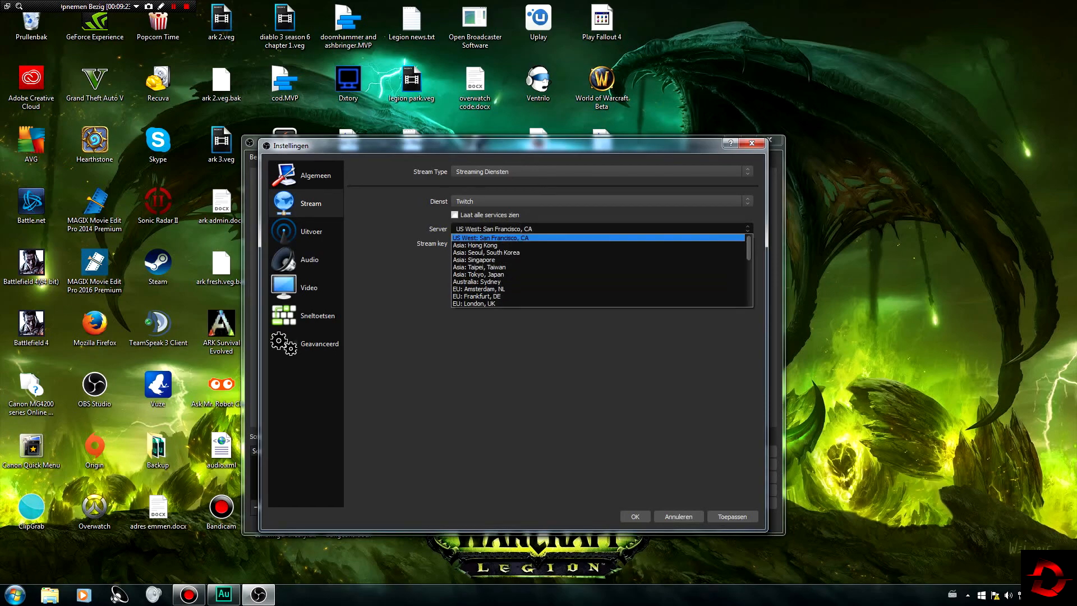
pyautogui.scroll(-7, 601, 269)
pyautogui.scroll(7, 601, 269)
pyautogui.scroll(-1, 601, 269)
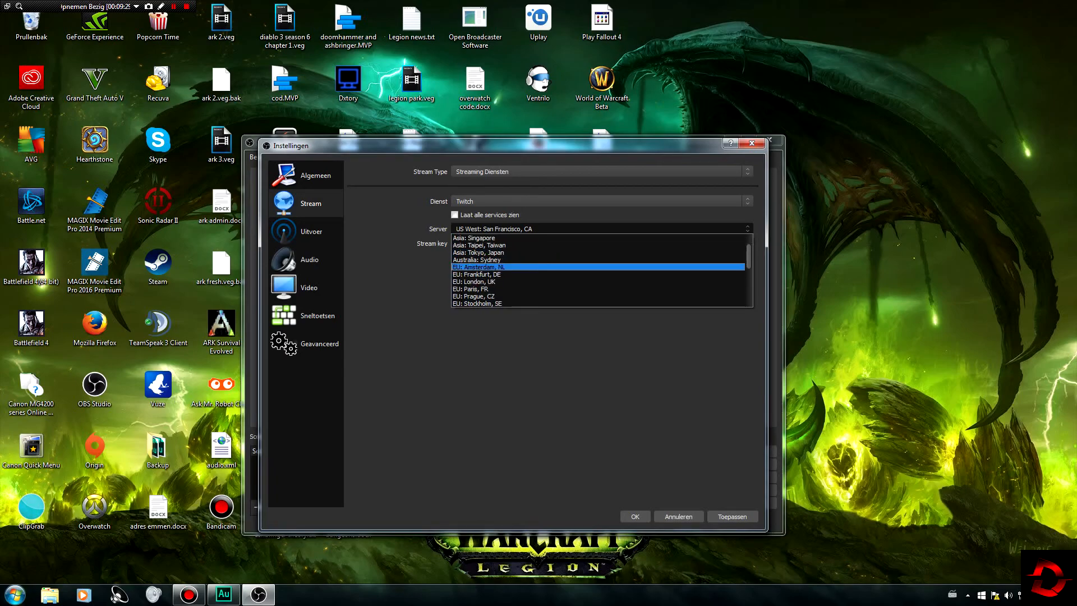
pyautogui.click(14, 595)
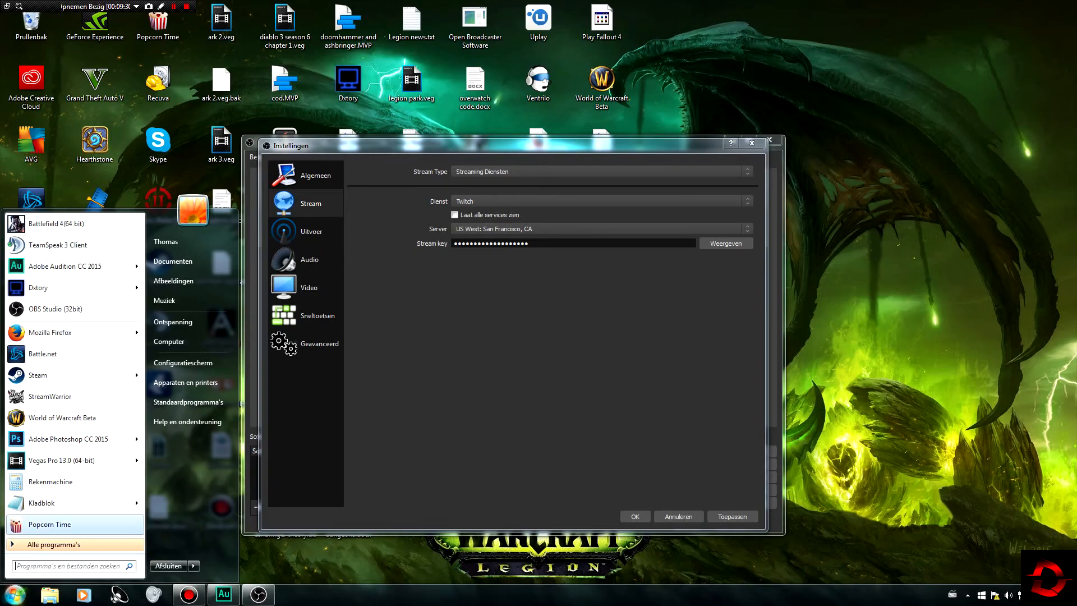
pyautogui.click(50, 333)
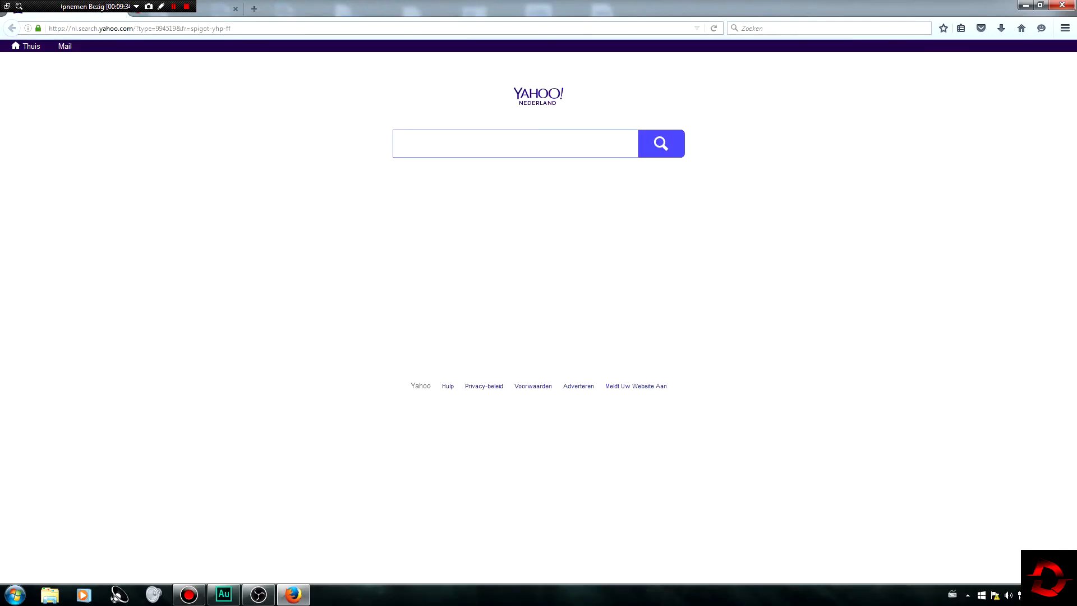
pyautogui.click(139, 29)
pyautogui.write('www.spee')
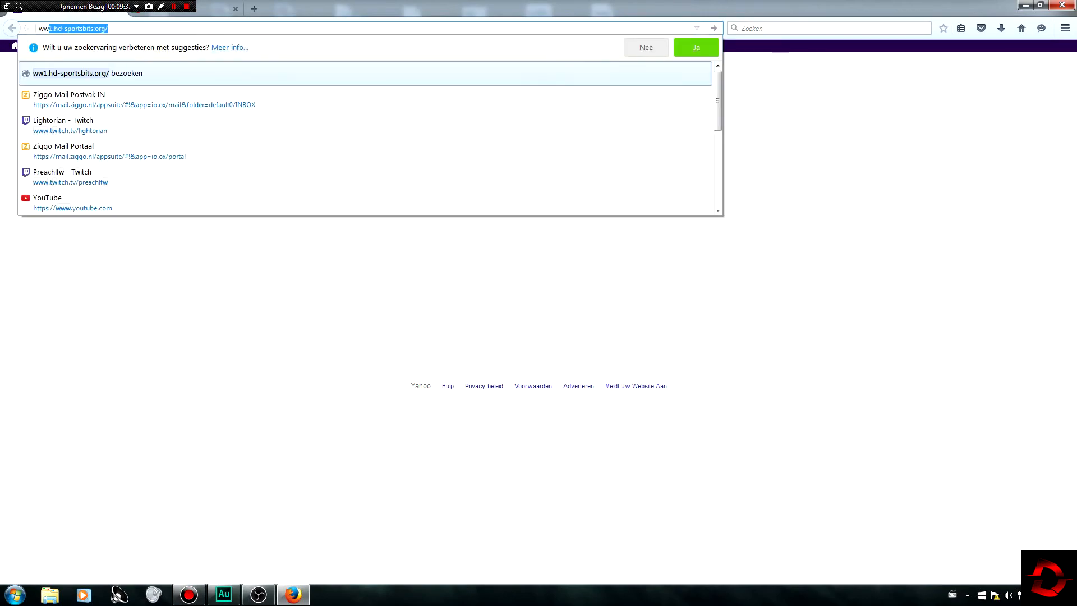
pyautogui.write('d')
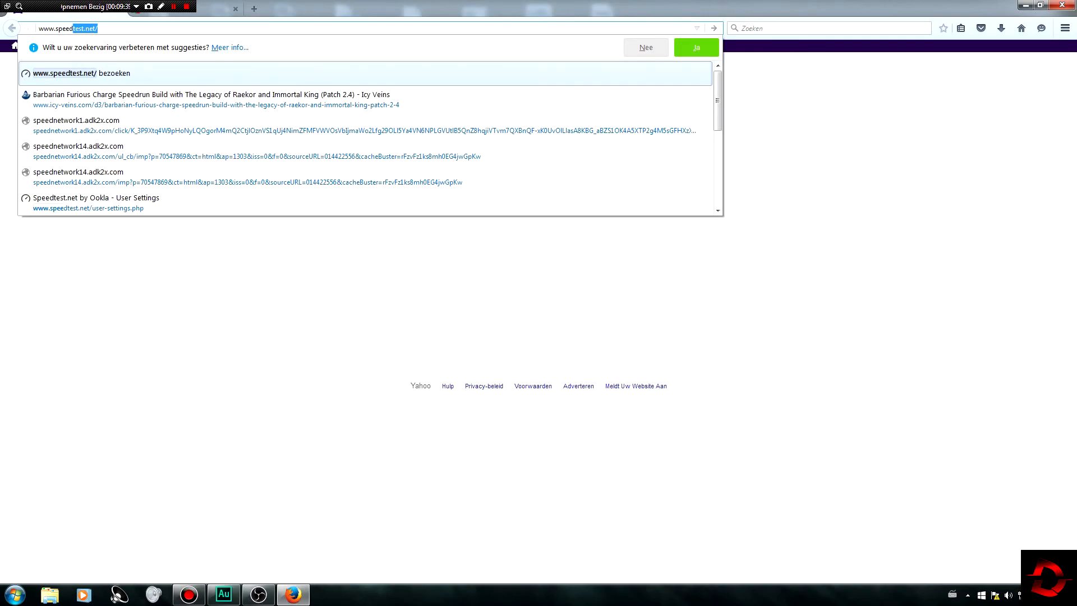
pyautogui.press('Return')
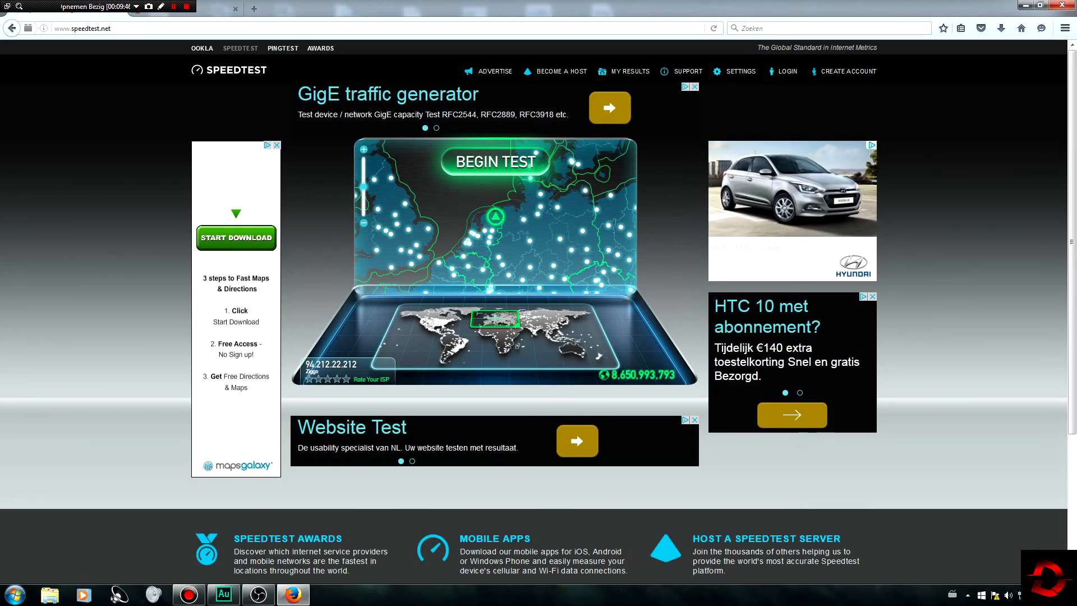
# - Switch back to OBS Studio and review the European and South American servers offered for Twitch
pyautogui.moveTo(258, 594)
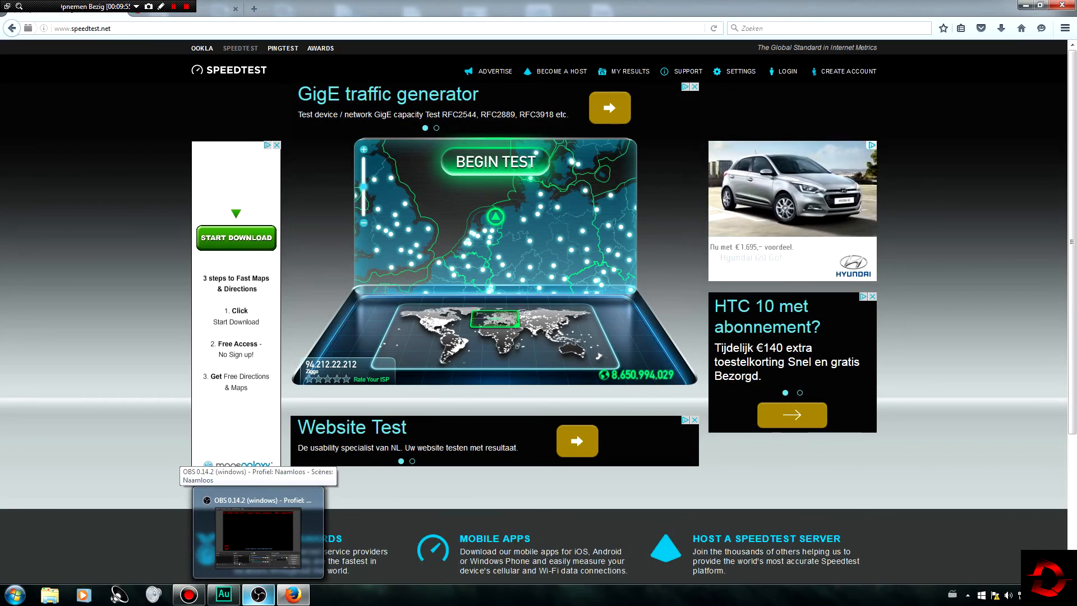
pyautogui.click(293, 595)
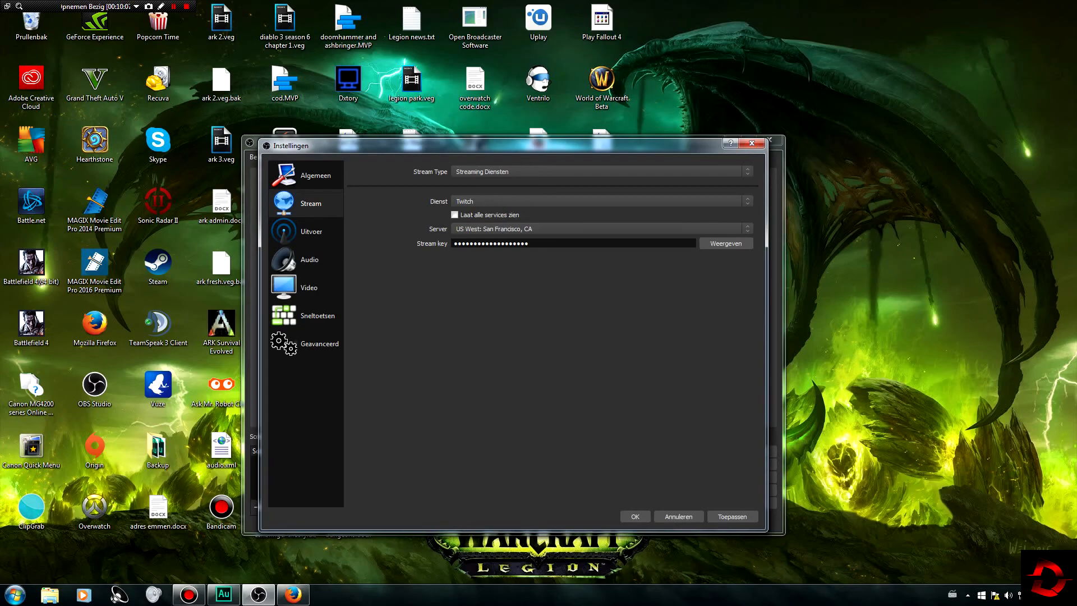
pyautogui.click(602, 229)
pyautogui.scroll(-1, 597, 267)
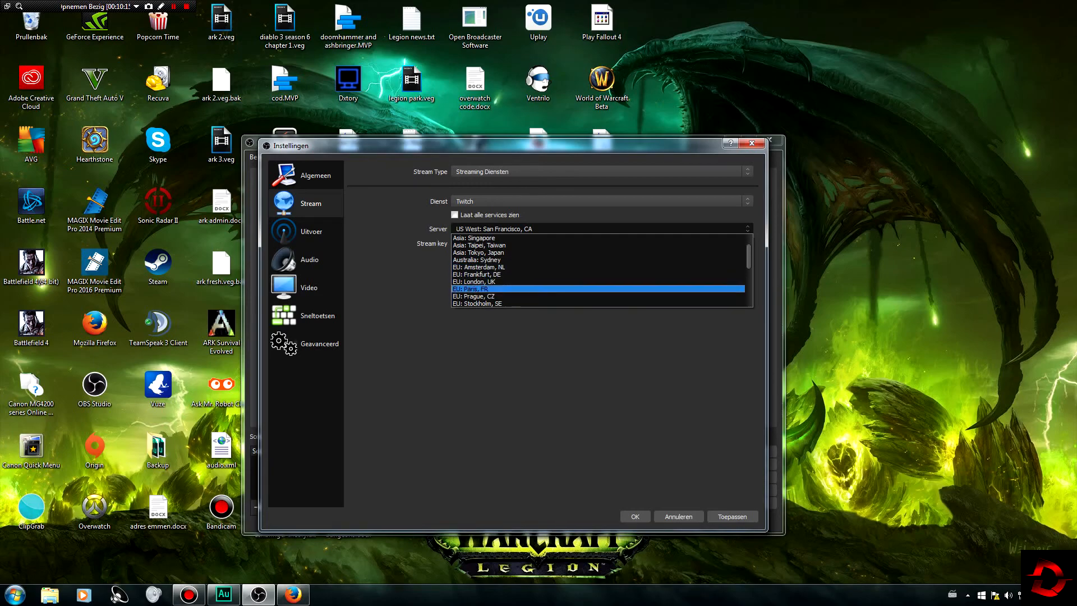
pyautogui.scroll(-1, 600, 269)
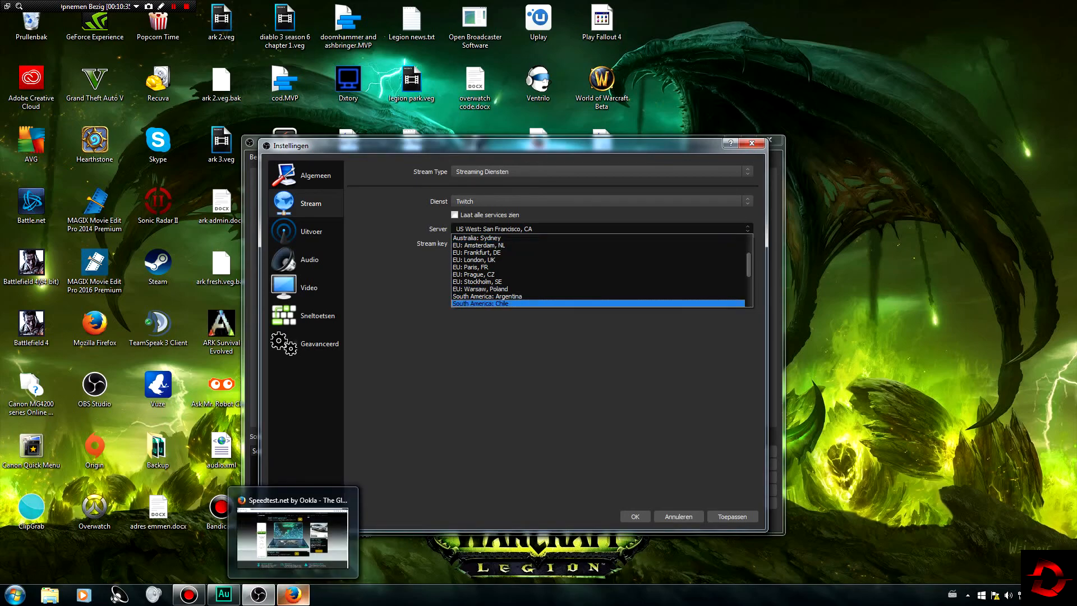
# - Switch to Firefox and run a speed test against the Amsterdam server hosted by AltusHost B.V
pyautogui.click(293, 594)
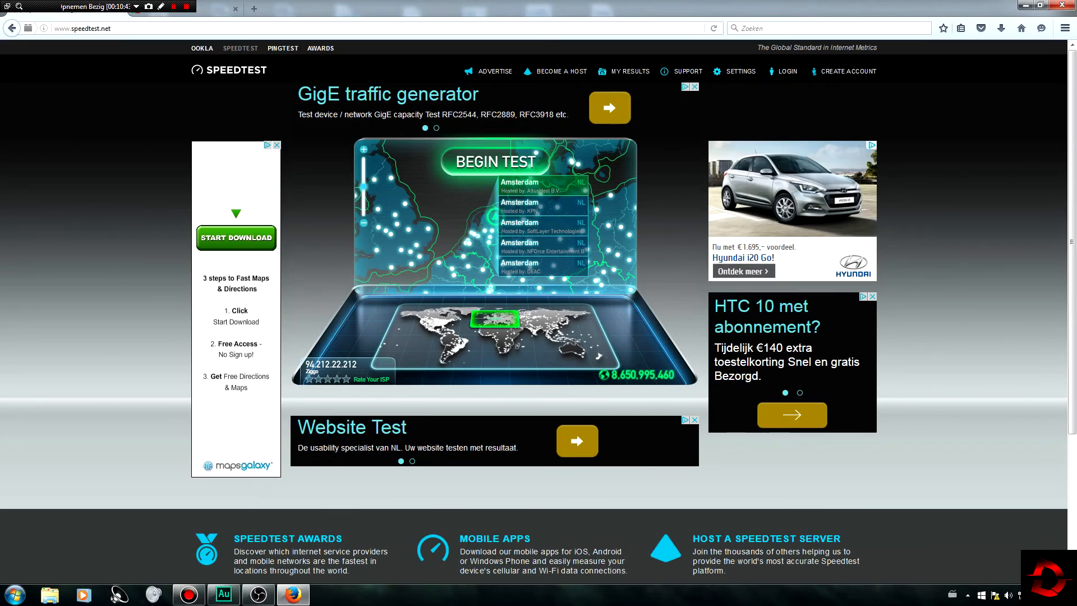
pyautogui.click(538, 186)
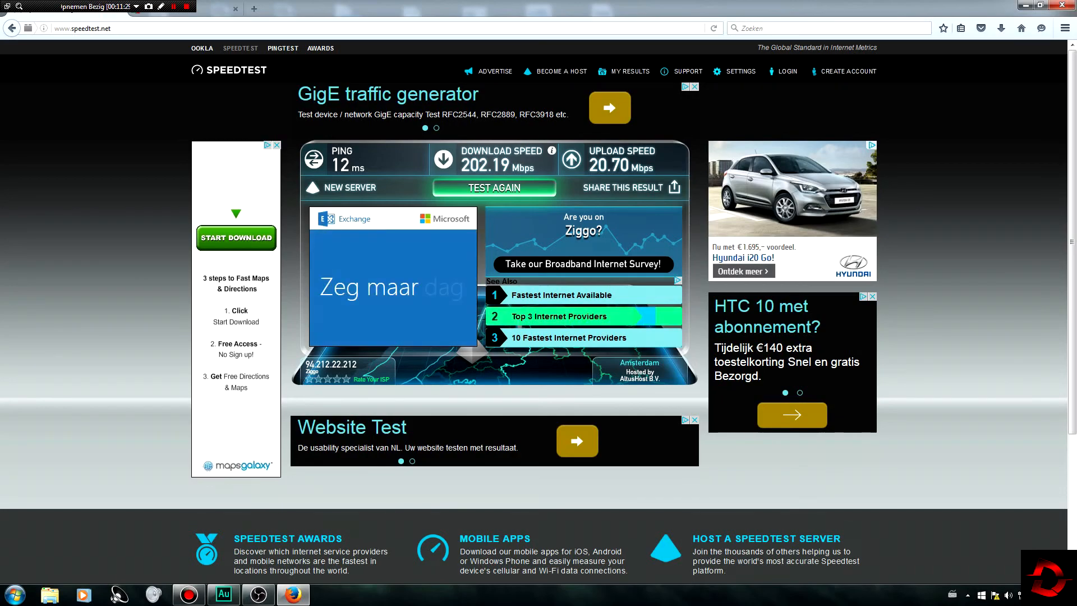
# - Review the Twitch servers again in OBS Studio, cancel the settings without saving, and return to the Speedtest page in Firefox
pyautogui.moveTo(258, 593)
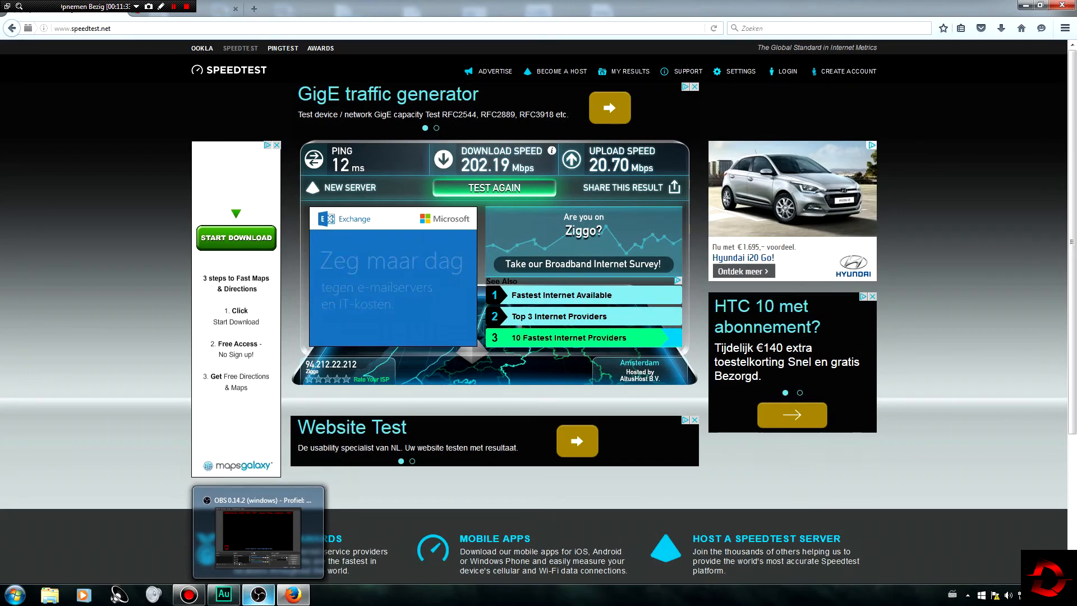
pyautogui.click(258, 594)
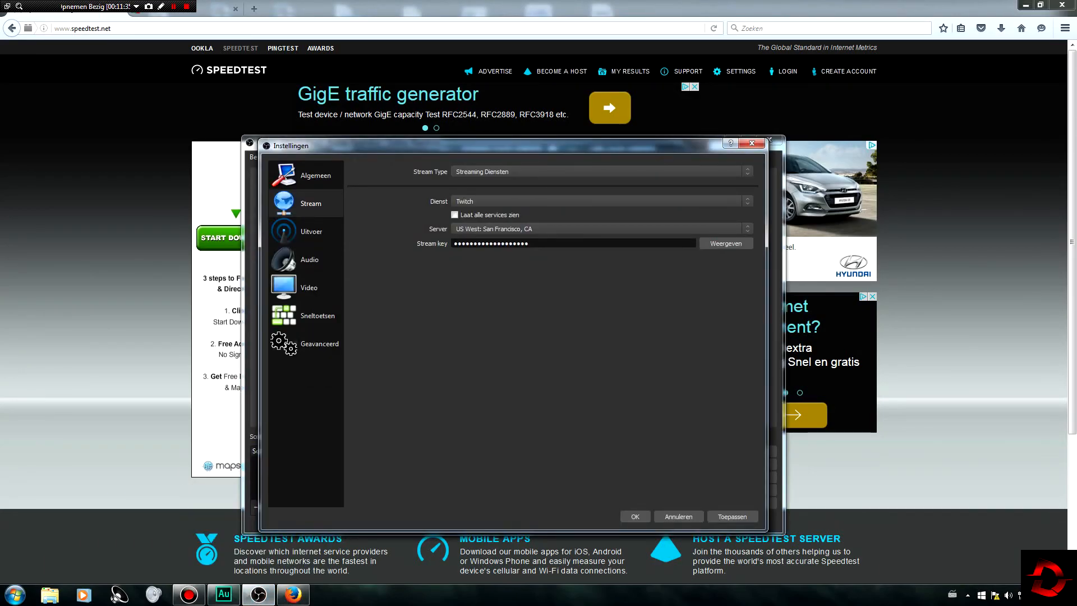
pyautogui.click(597, 229)
pyautogui.scroll(-1, 597, 280)
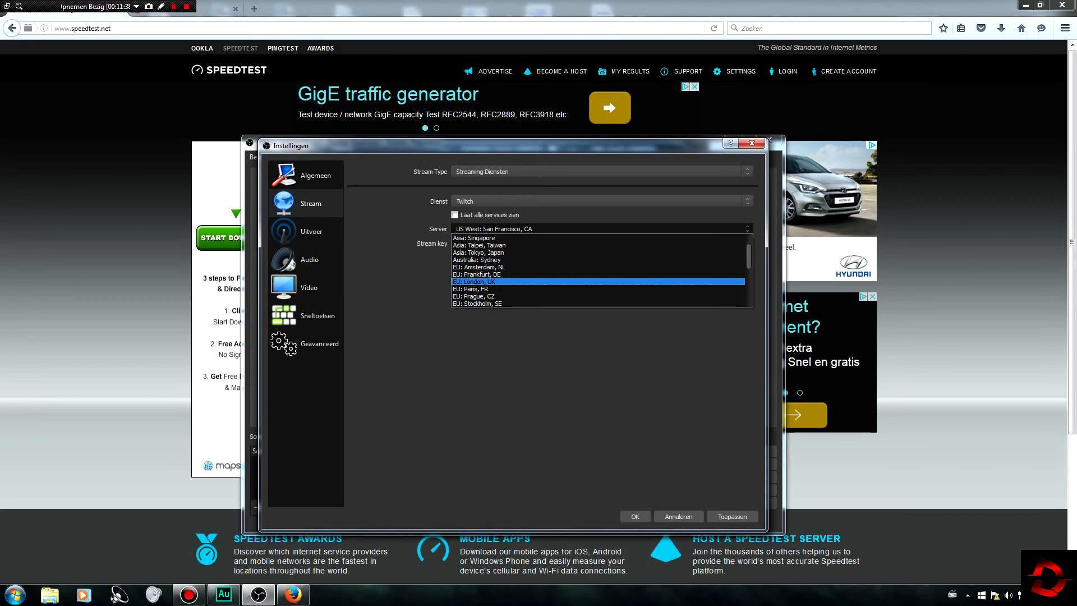
pyautogui.scroll(-1, 597, 267)
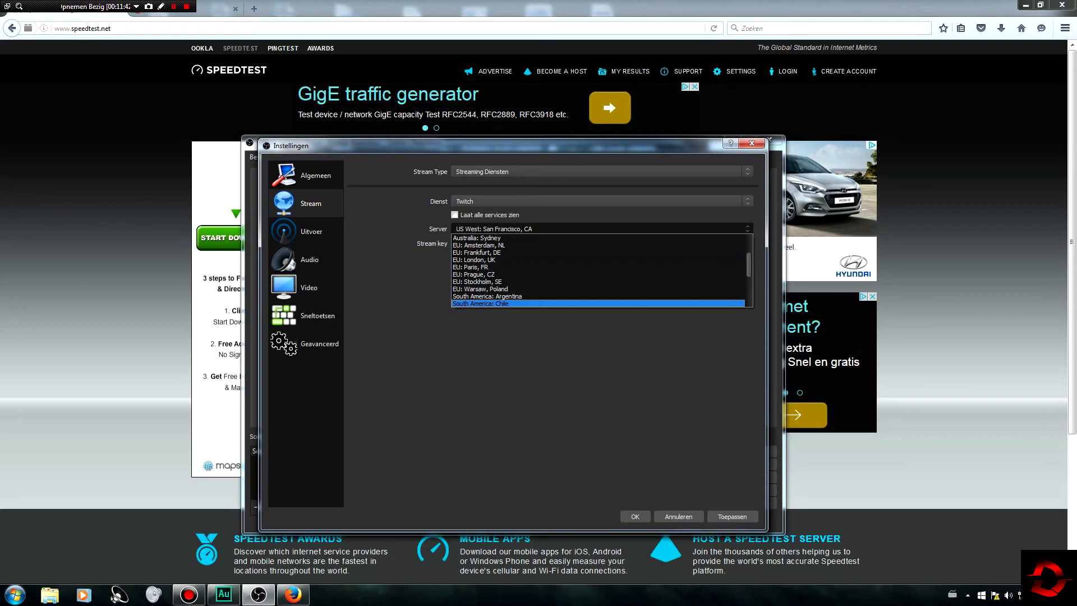
pyautogui.click(678, 517)
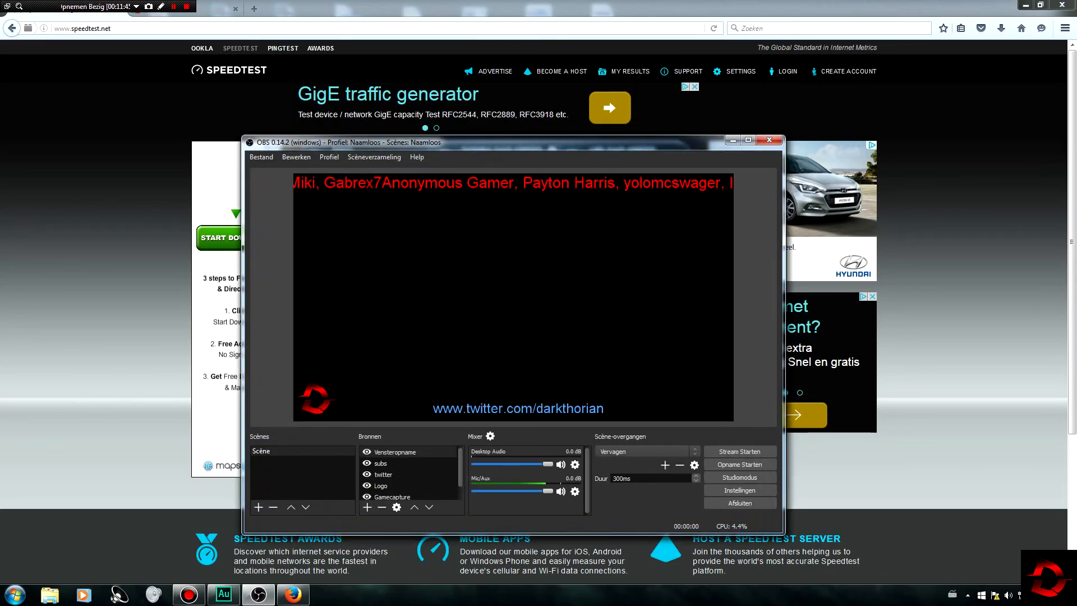
pyautogui.hotkey('alt', 'Tab')
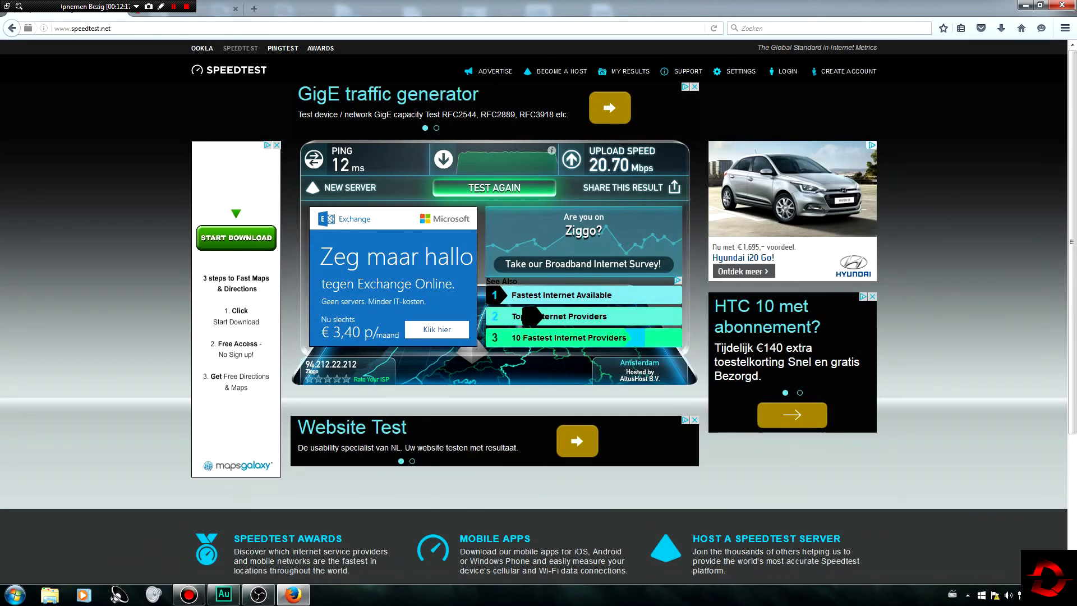
# - Switch to OBS Studio and set the streaming service to YouTube / YouTube Gaming in the Stream settings
pyautogui.moveTo(507, 160)
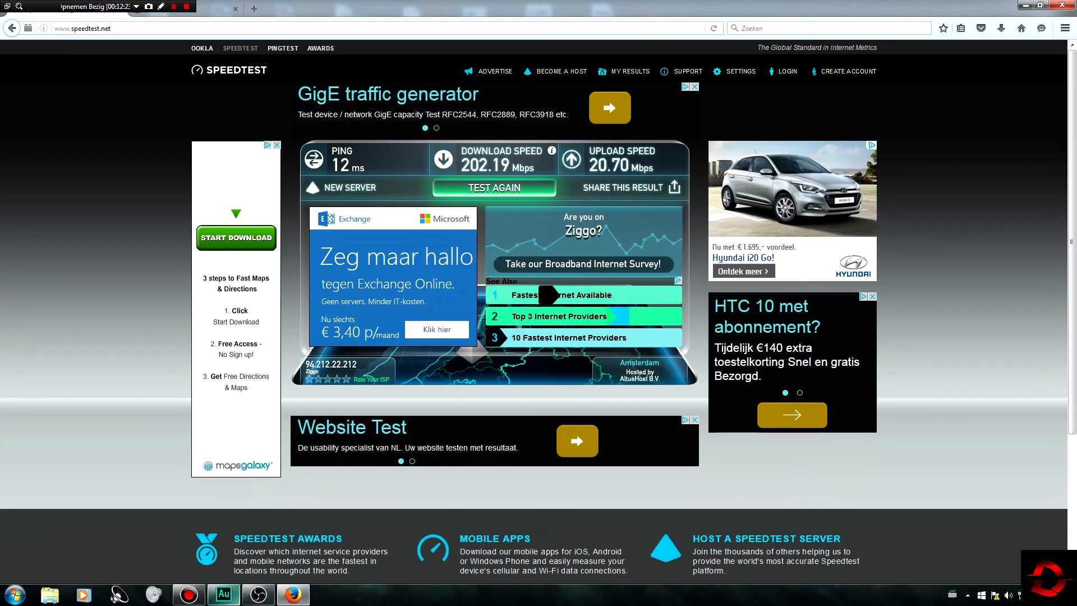
pyautogui.click(258, 594)
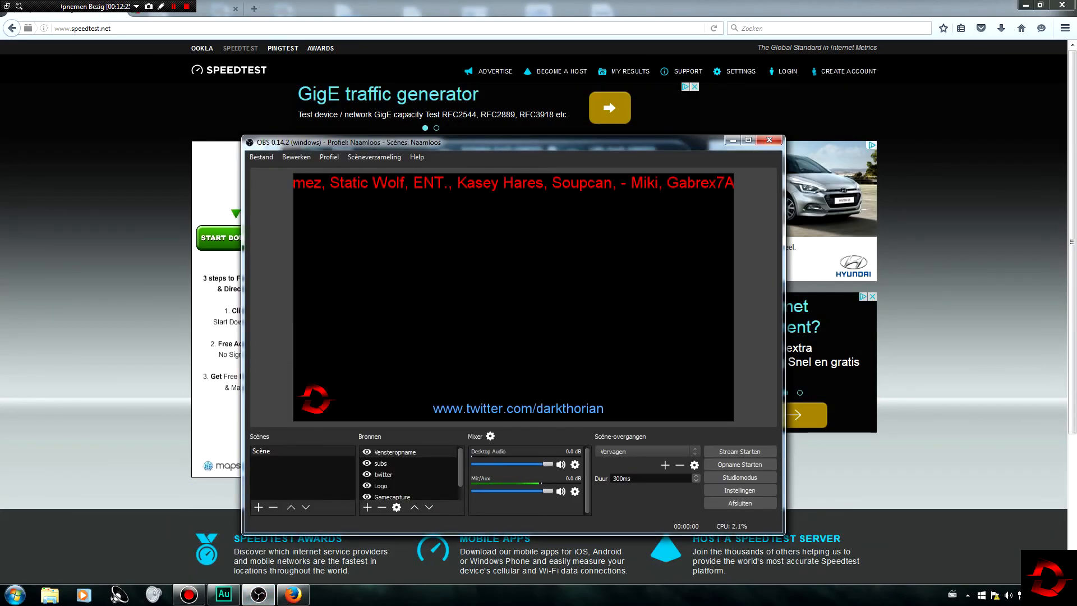
pyautogui.click(739, 490)
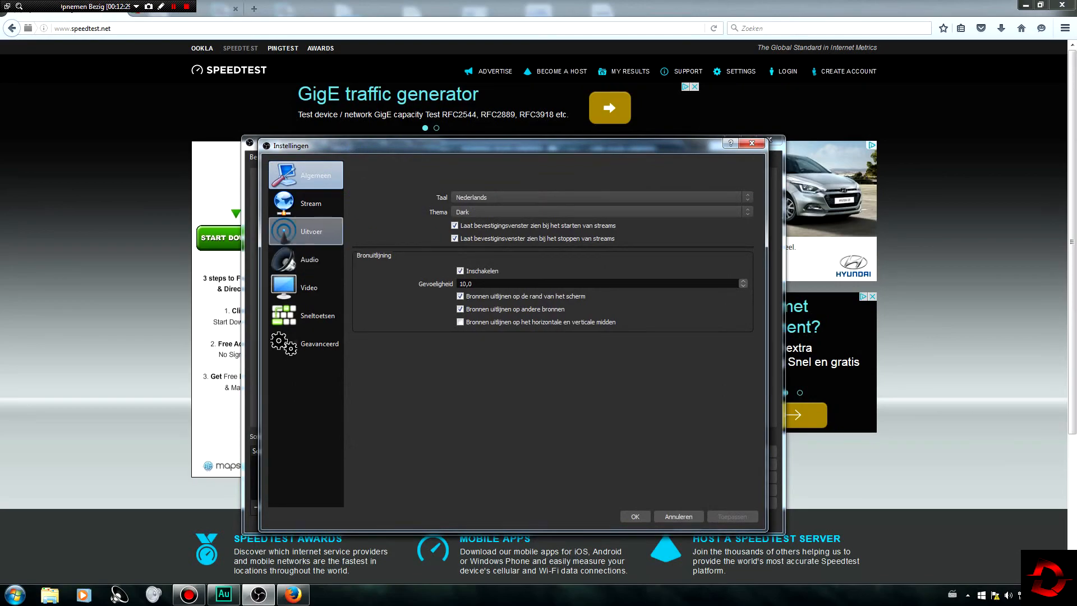
pyautogui.click(305, 204)
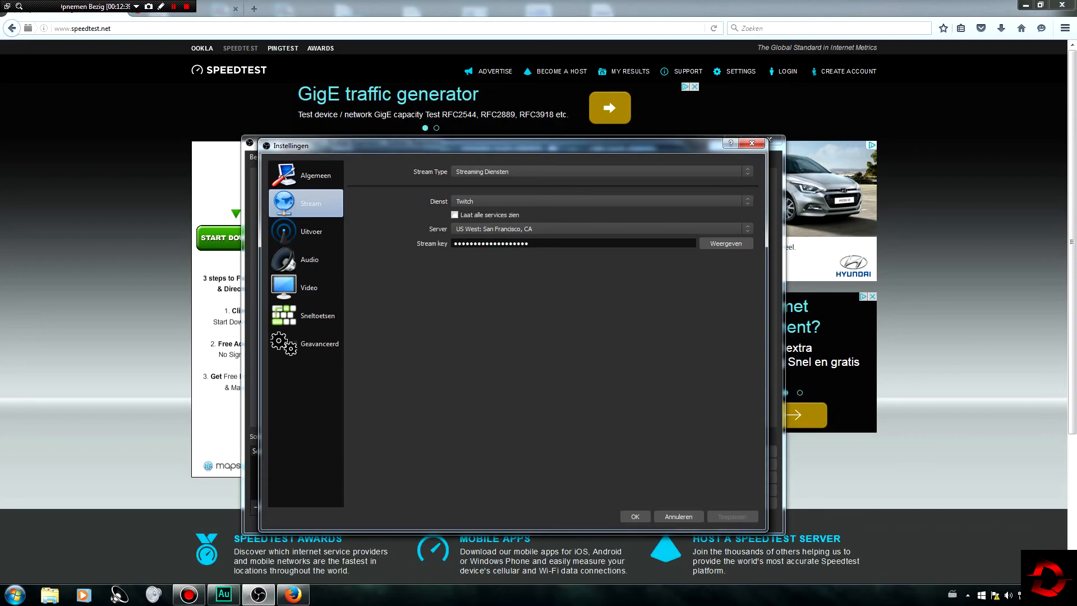
pyautogui.click(601, 202)
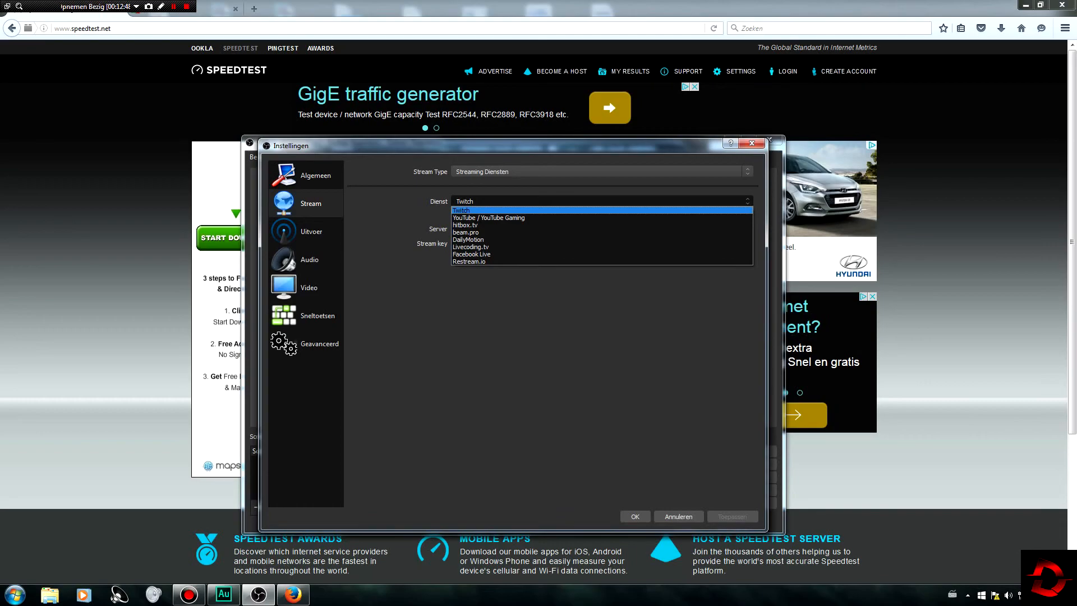
pyautogui.press('Down')
pyautogui.press('Return')
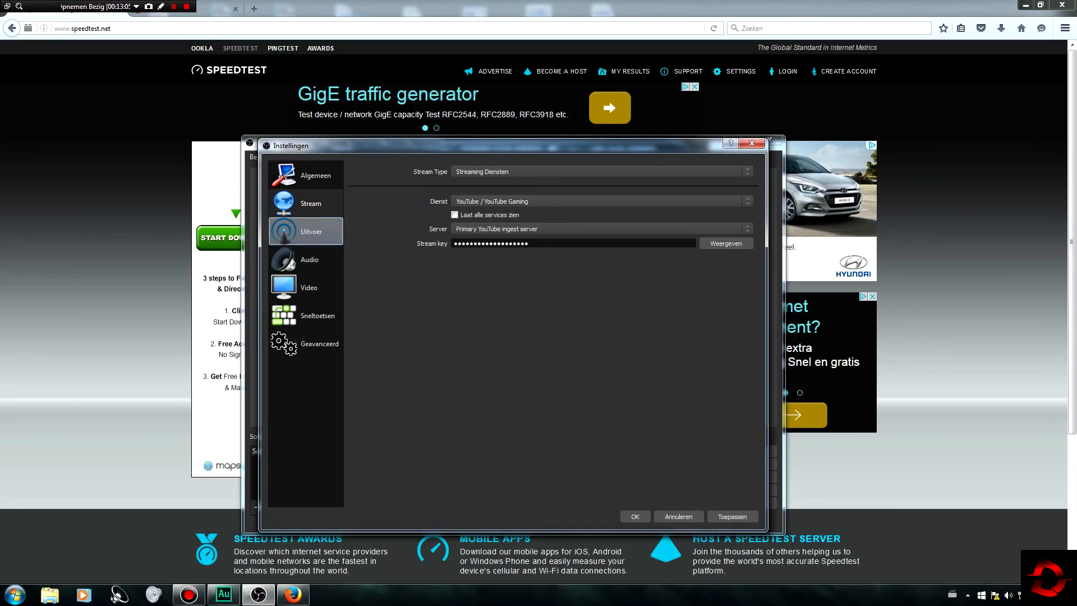
# - Open the output settings and compare the streaming bitrate with the upload speed on the Speedtest page in Firefox
pyautogui.click(306, 231)
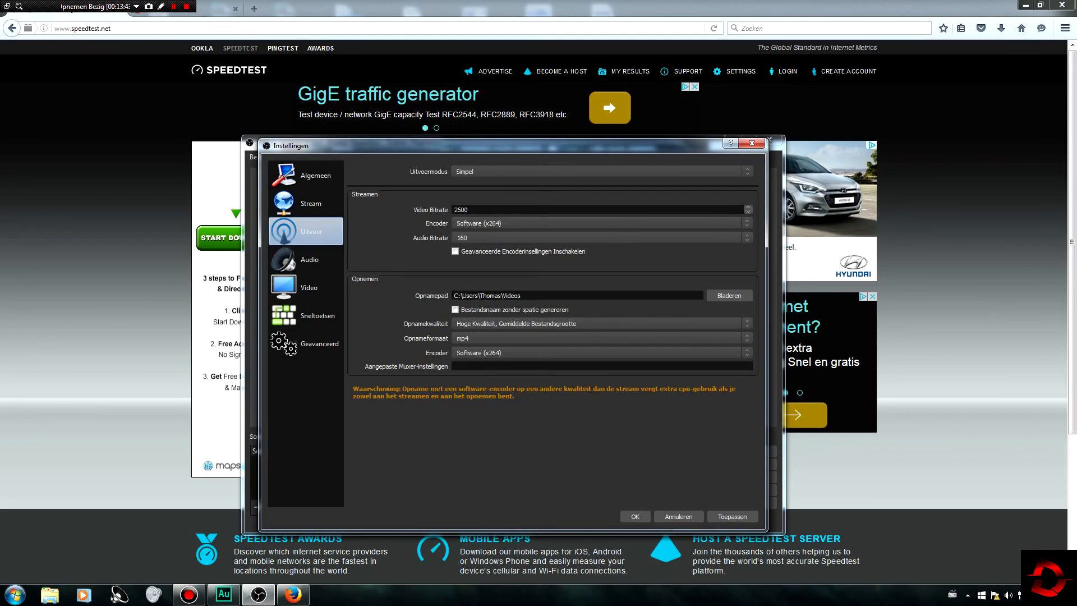
pyautogui.moveTo(572, 146); pyautogui.dragTo(459, 176)
pyautogui.click(293, 595)
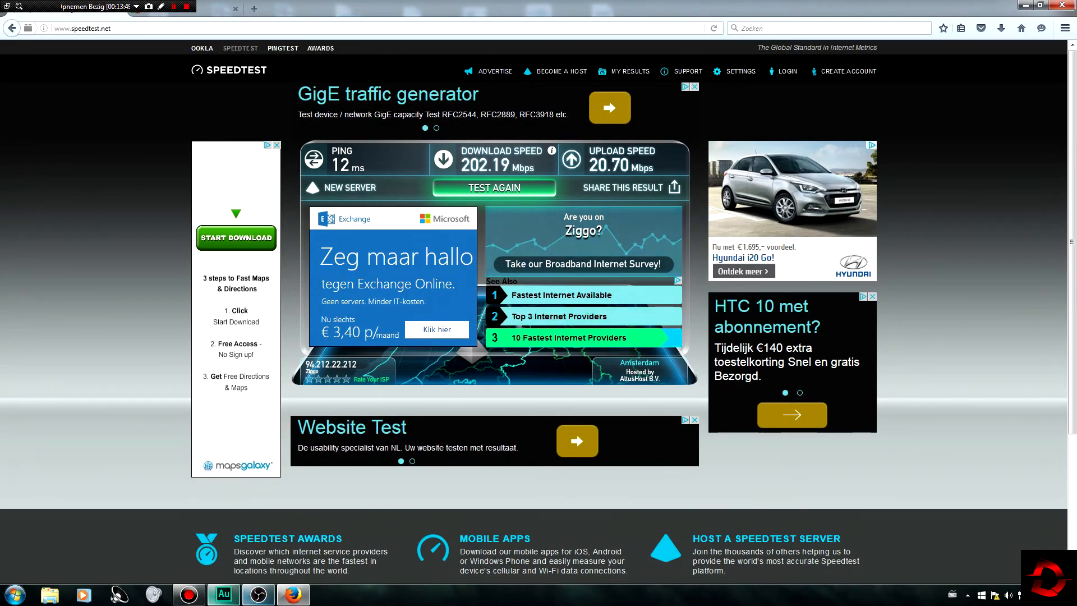
pyautogui.click(258, 595)
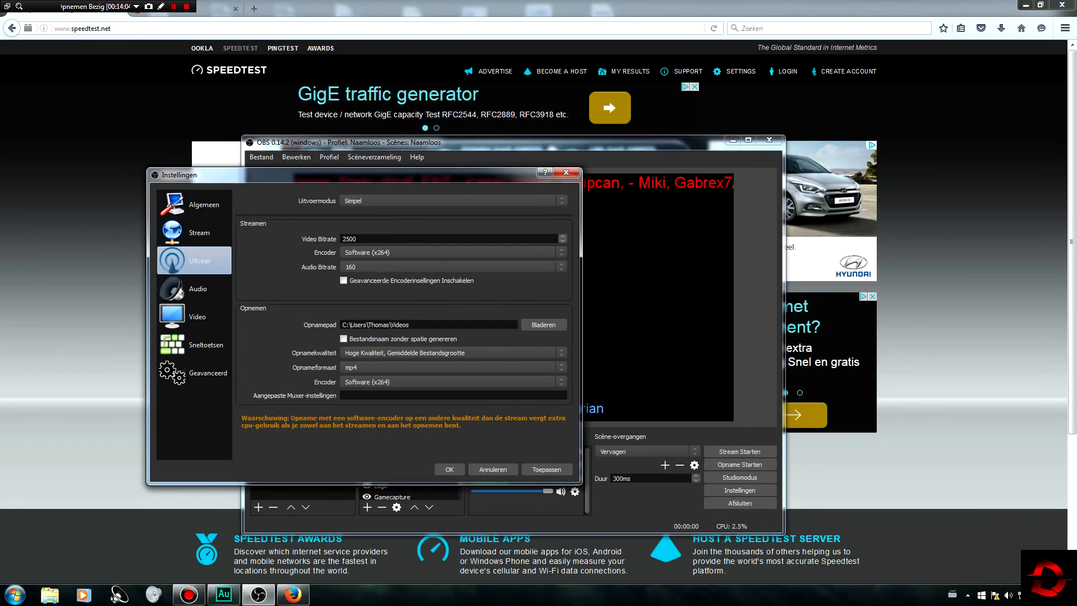
# - Bring the Speedtest page in Firefox back to the front and open the Windows calculator (Rekenmachine) over it
pyautogui.click(15, 594)
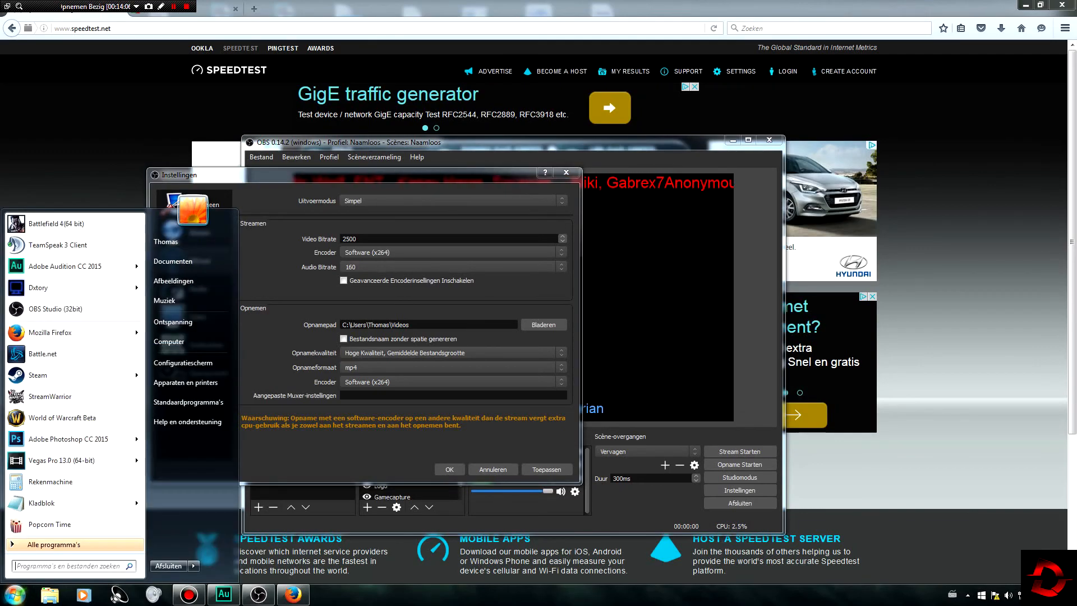
pyautogui.moveTo(79, 288)
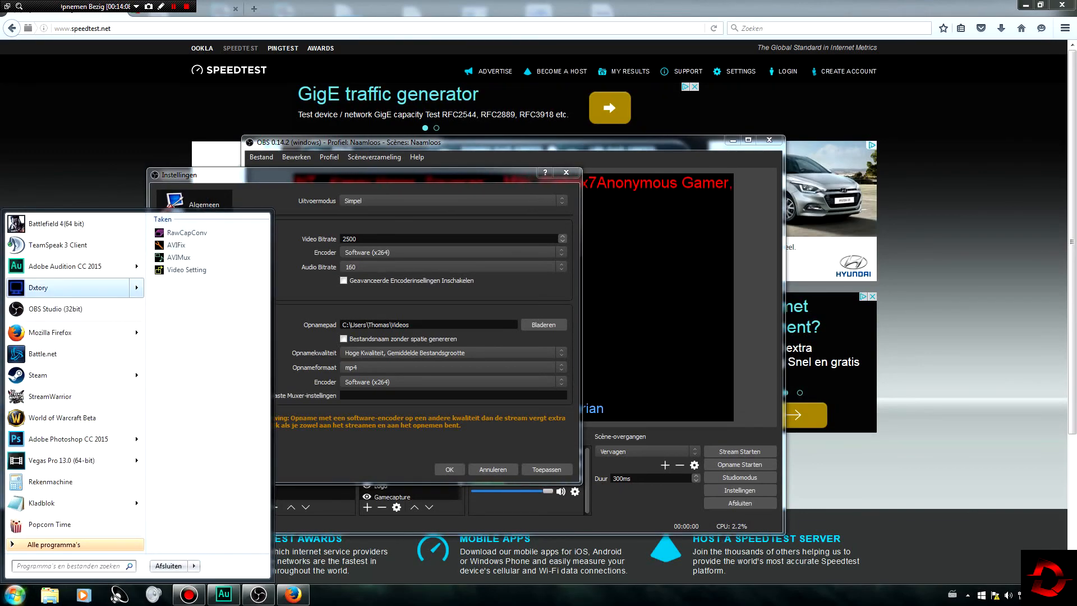
pyautogui.click(140, 129)
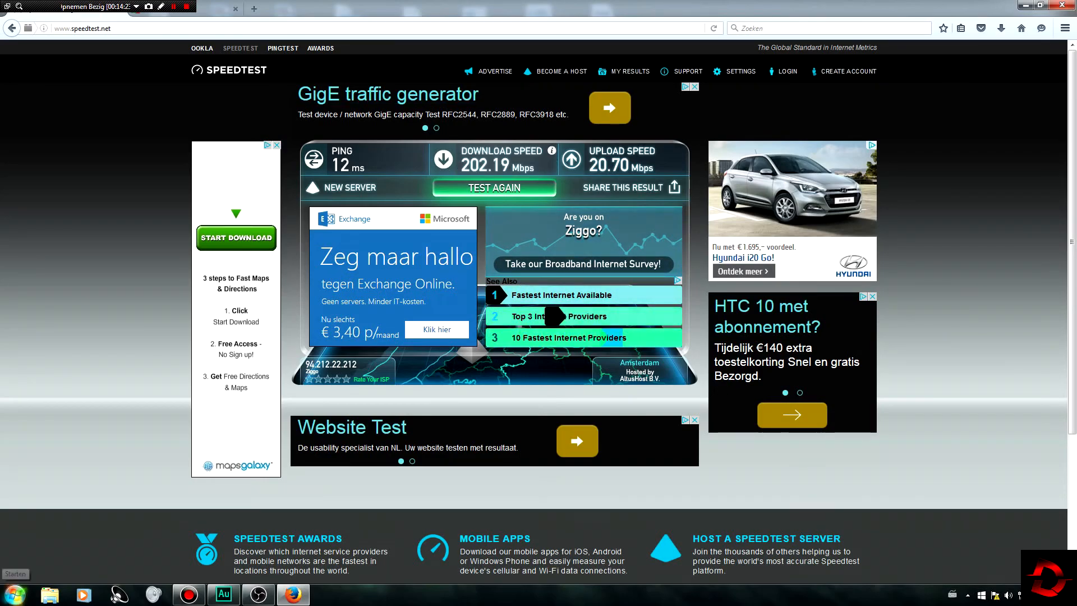
pyautogui.click(15, 594)
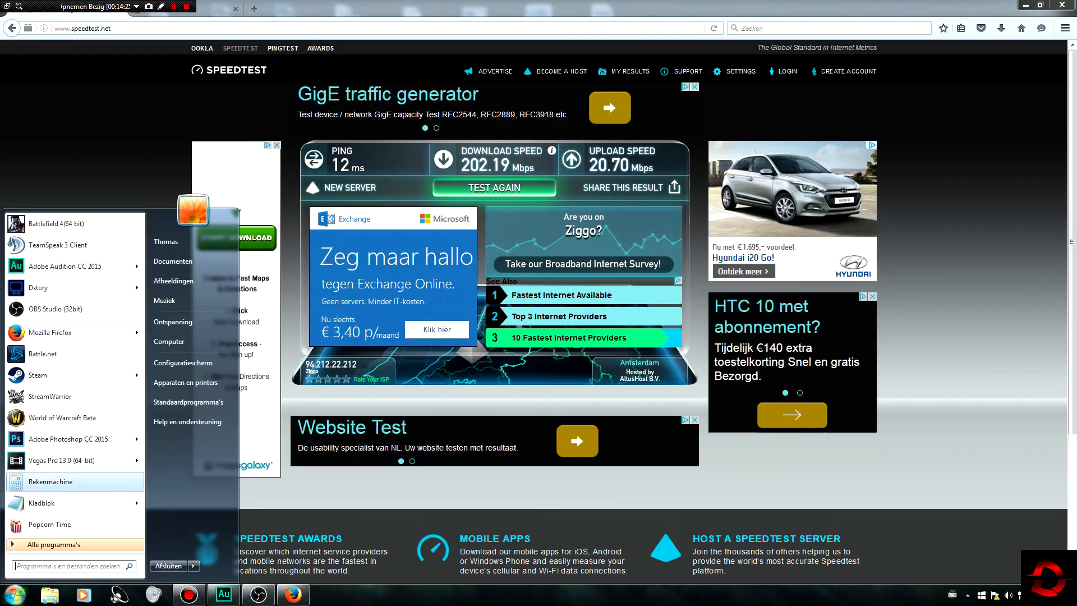
pyautogui.click(51, 481)
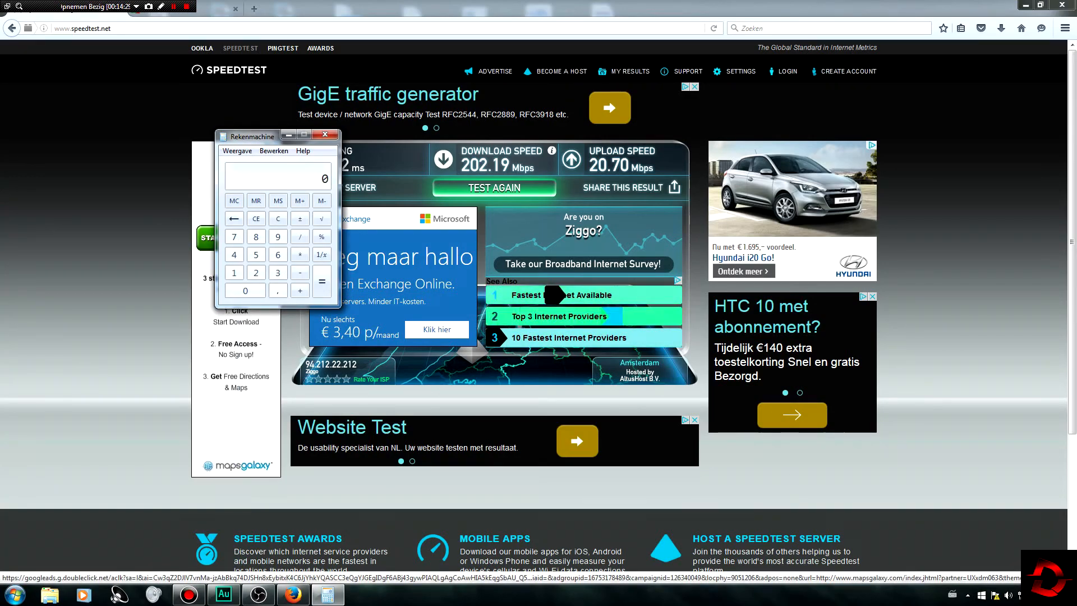
# - Calculate 80 percent of the upload speed by multiplying 20,70 by 0,8
pyautogui.click(255, 273)
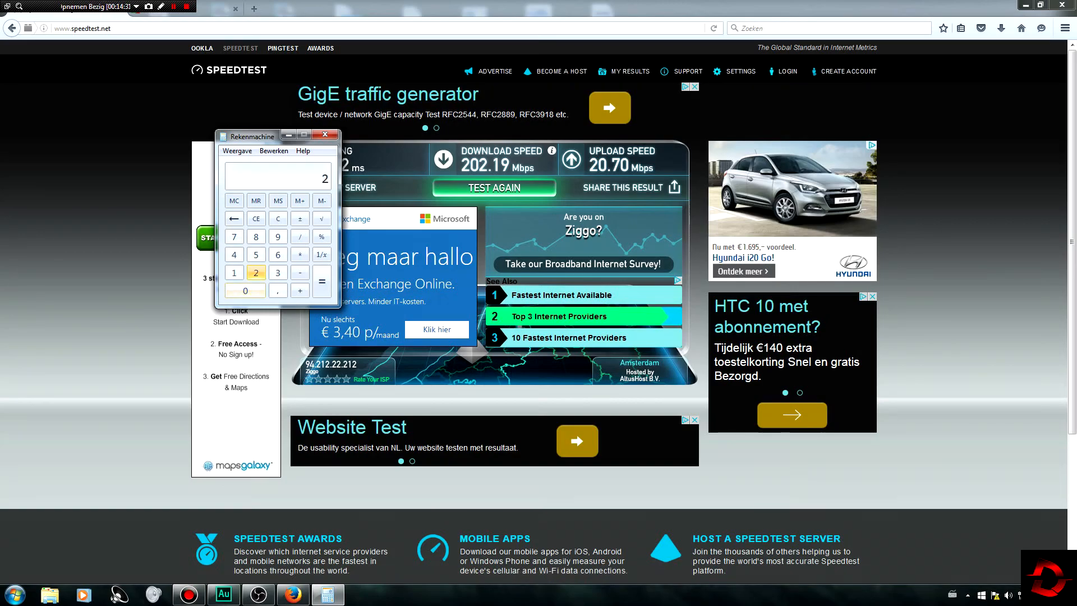
pyautogui.click(245, 290)
pyautogui.click(277, 291)
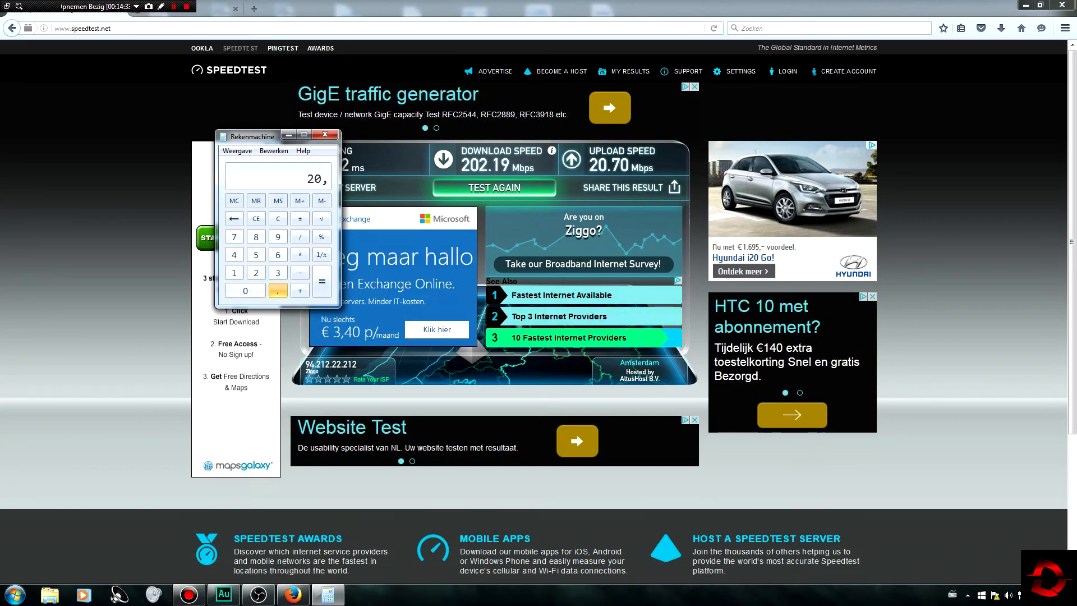
pyautogui.click(234, 236)
pyautogui.click(245, 290)
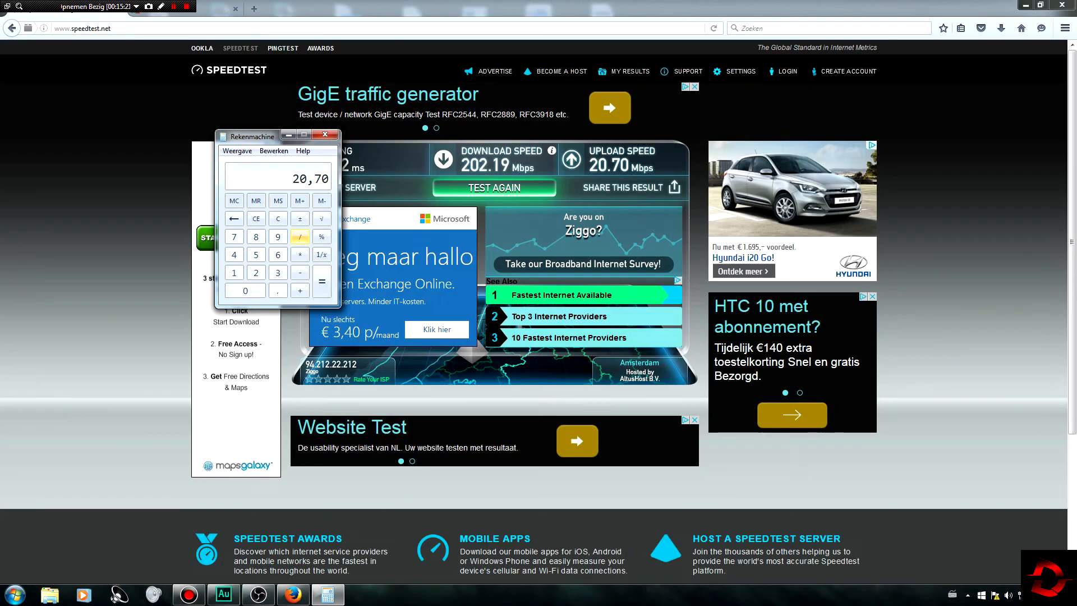
pyautogui.click(300, 254)
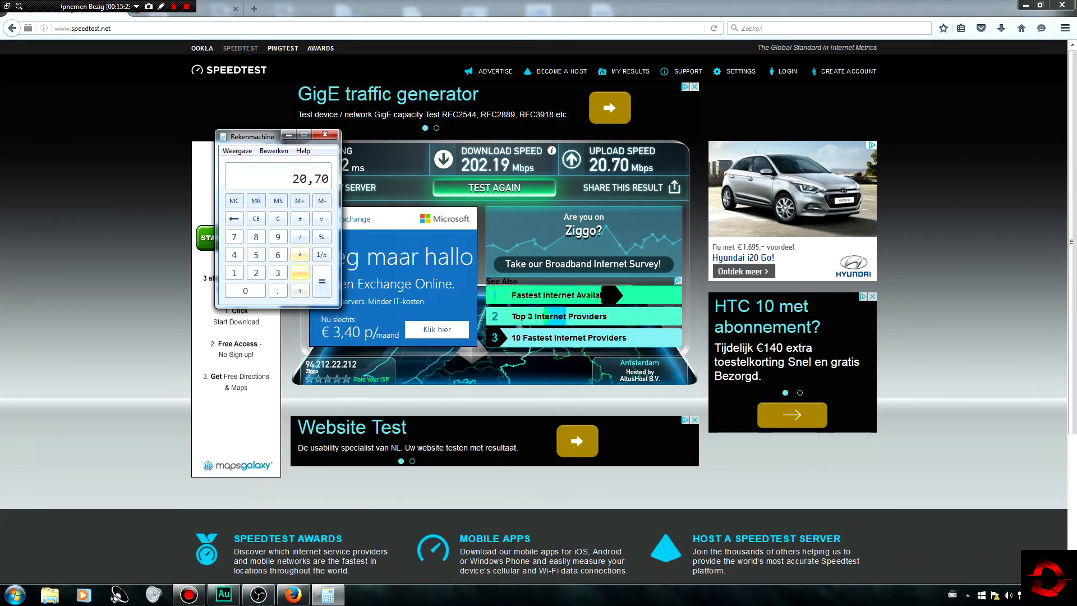
pyautogui.click(245, 290)
pyautogui.click(277, 291)
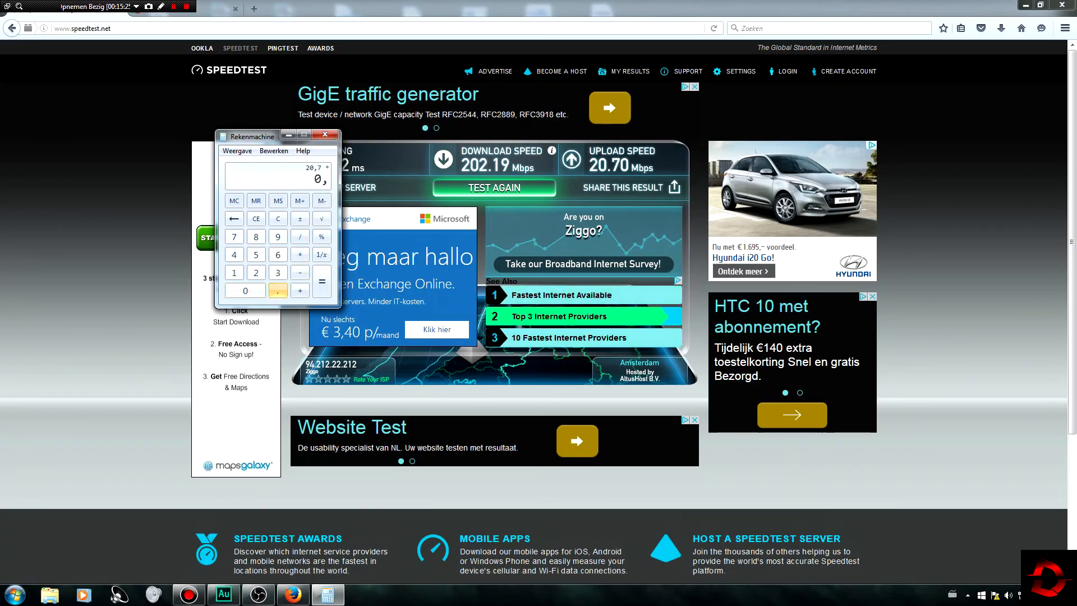
pyautogui.click(256, 236)
pyautogui.click(321, 280)
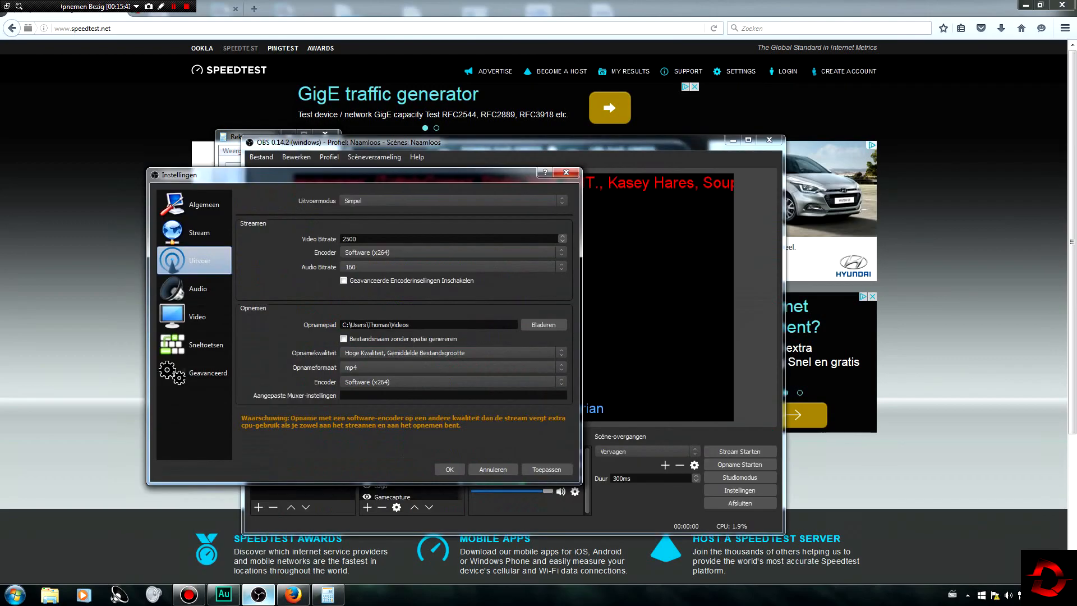
# - Return to OBS Studio and review the video bitrate and the streaming encoder in the output settings
pyautogui.click(258, 594)
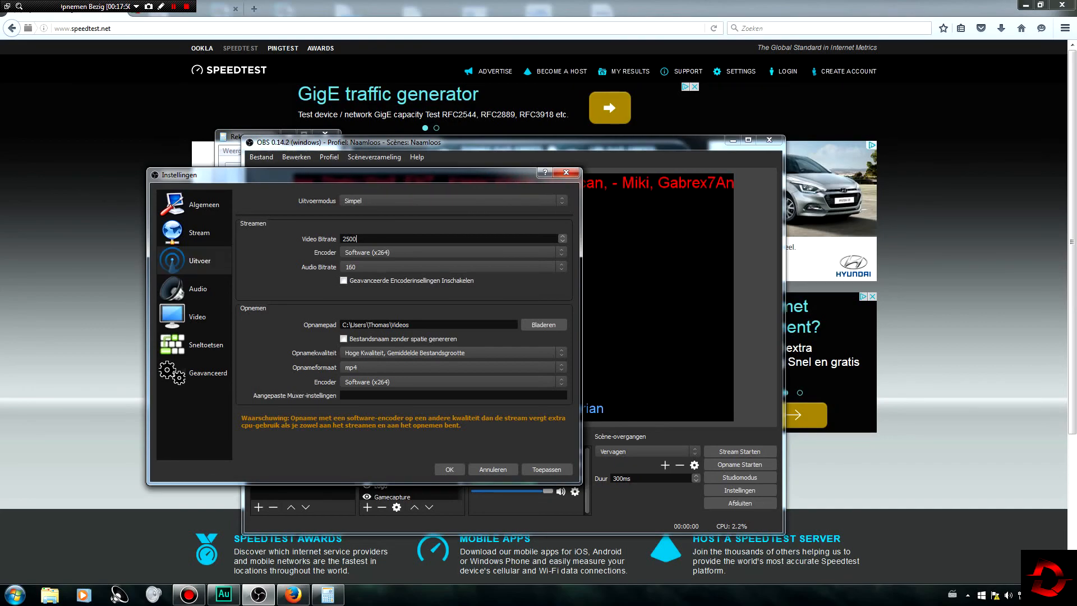
pyautogui.moveTo(357, 239); pyautogui.dragTo(341, 239)
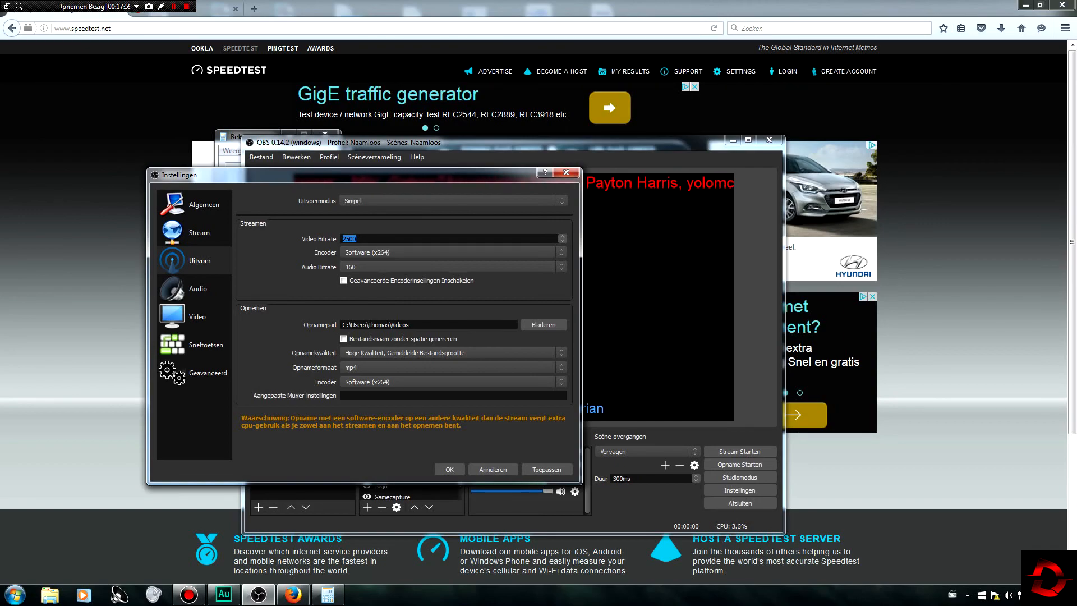
pyautogui.click(449, 252)
pyautogui.click(448, 253)
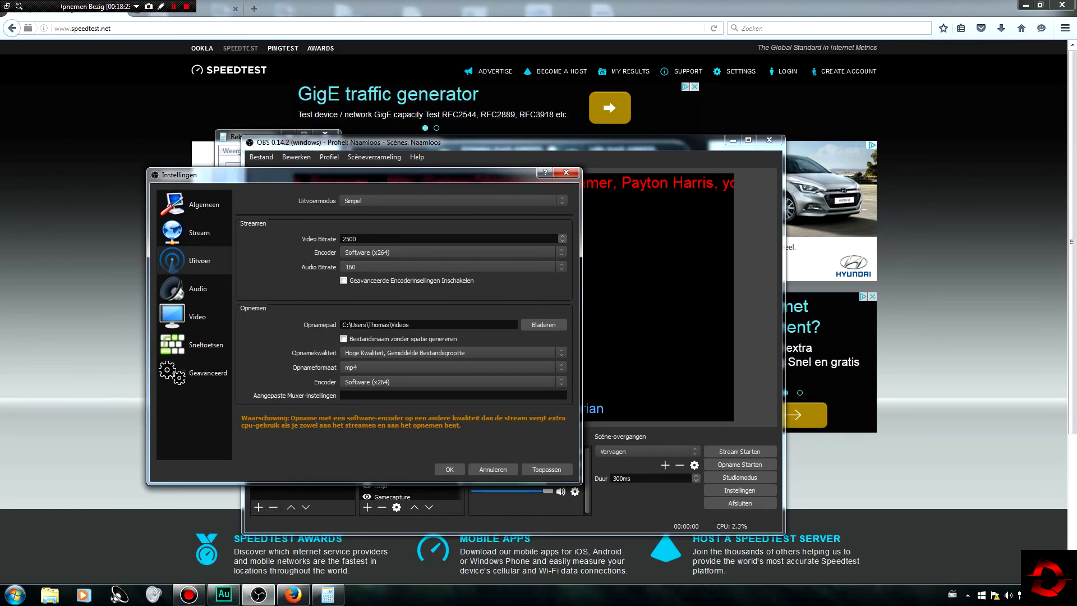
# - Set the recording quality to Hetzelfde als de stream and choose mp4 as the recording format
pyautogui.click(453, 353)
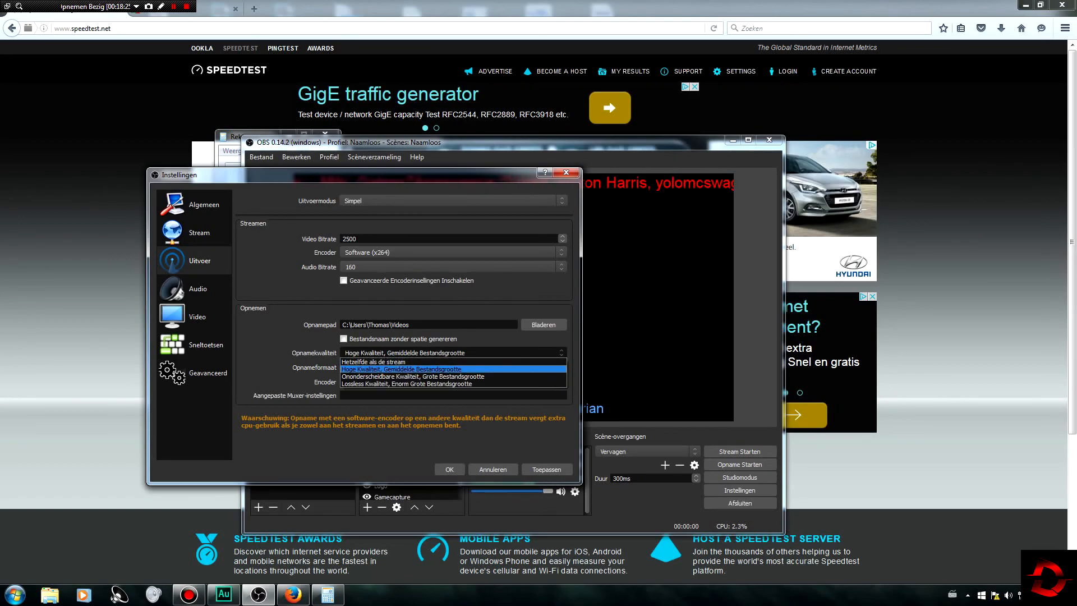
pyautogui.click(453, 362)
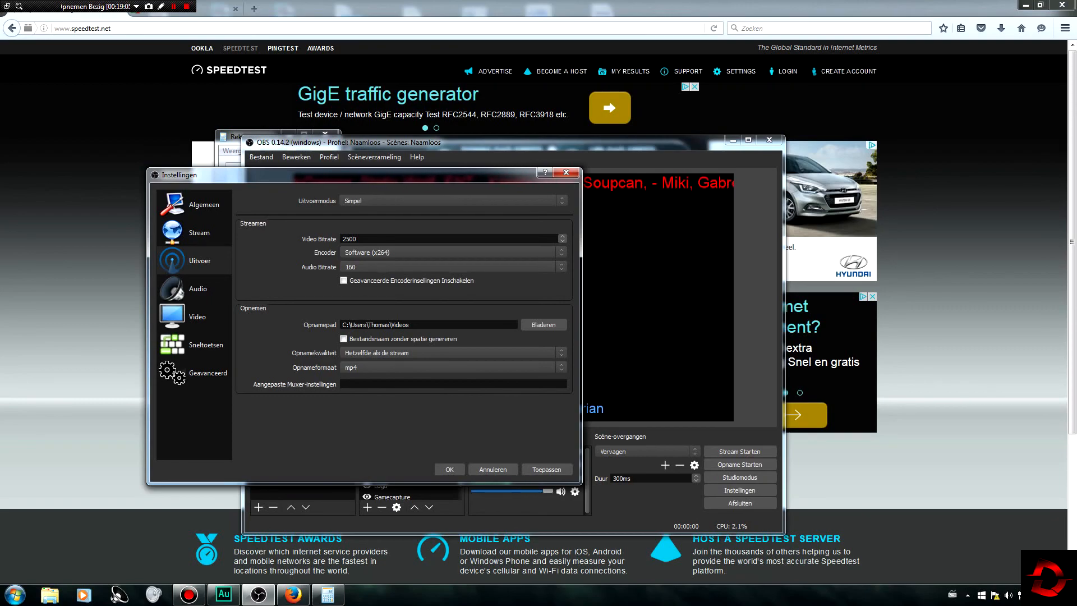
pyautogui.click(453, 353)
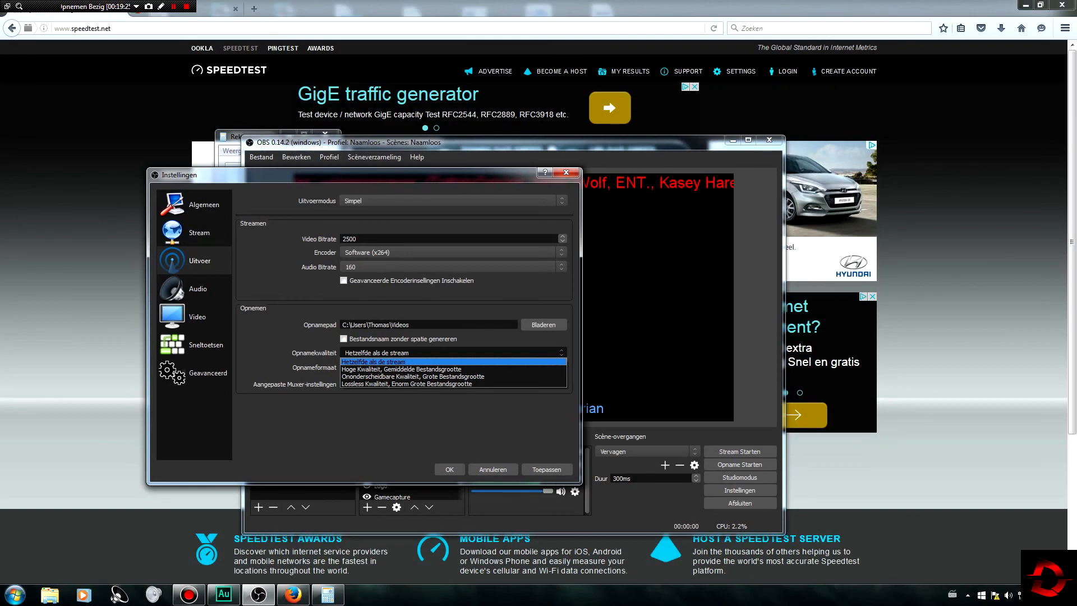
pyautogui.press('Down')
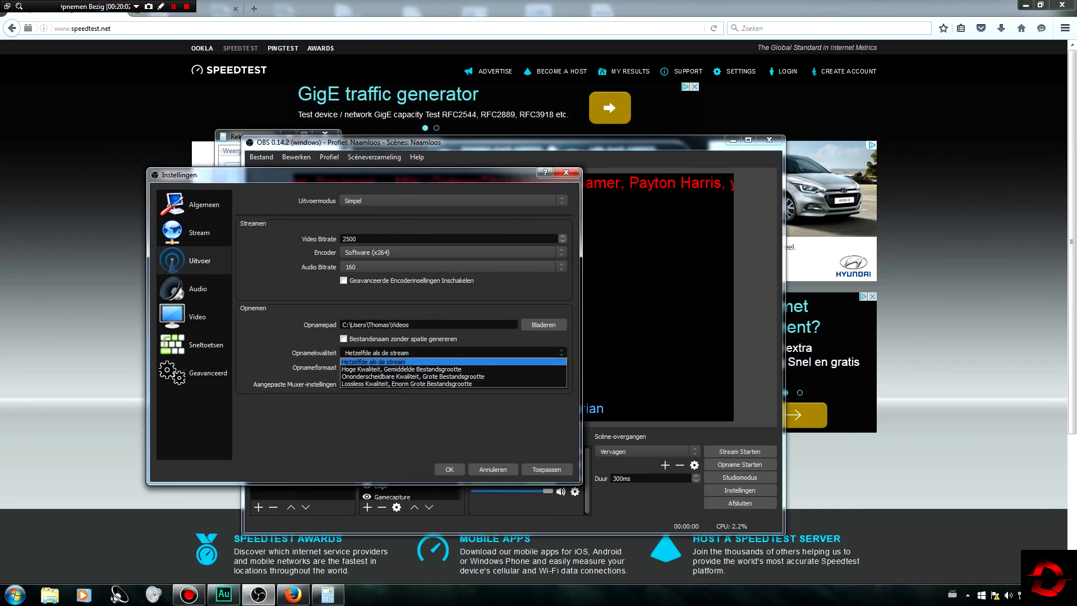
pyautogui.click(392, 362)
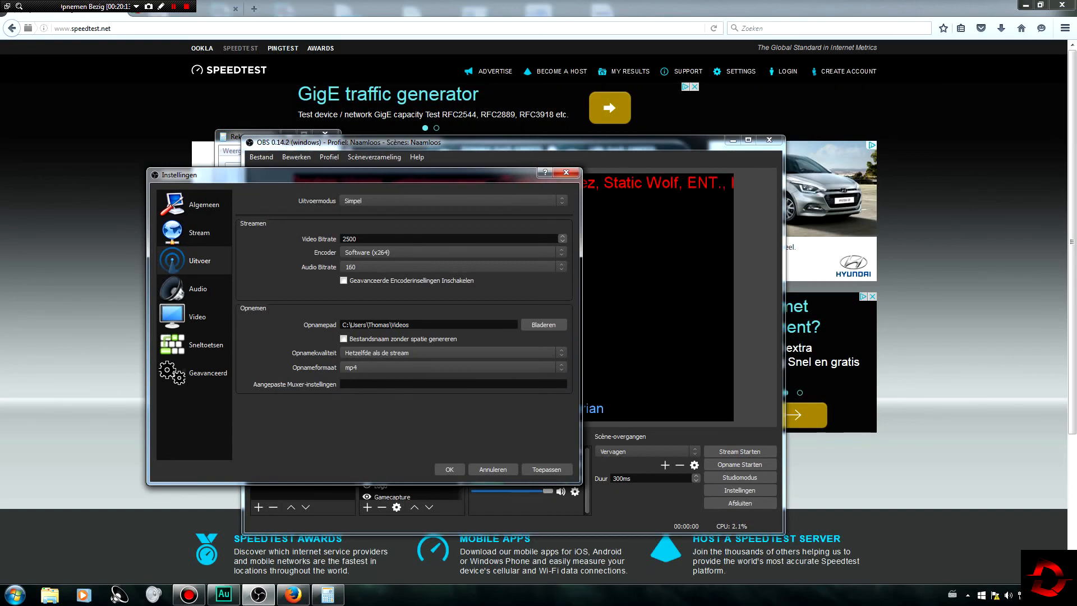
pyautogui.click(453, 367)
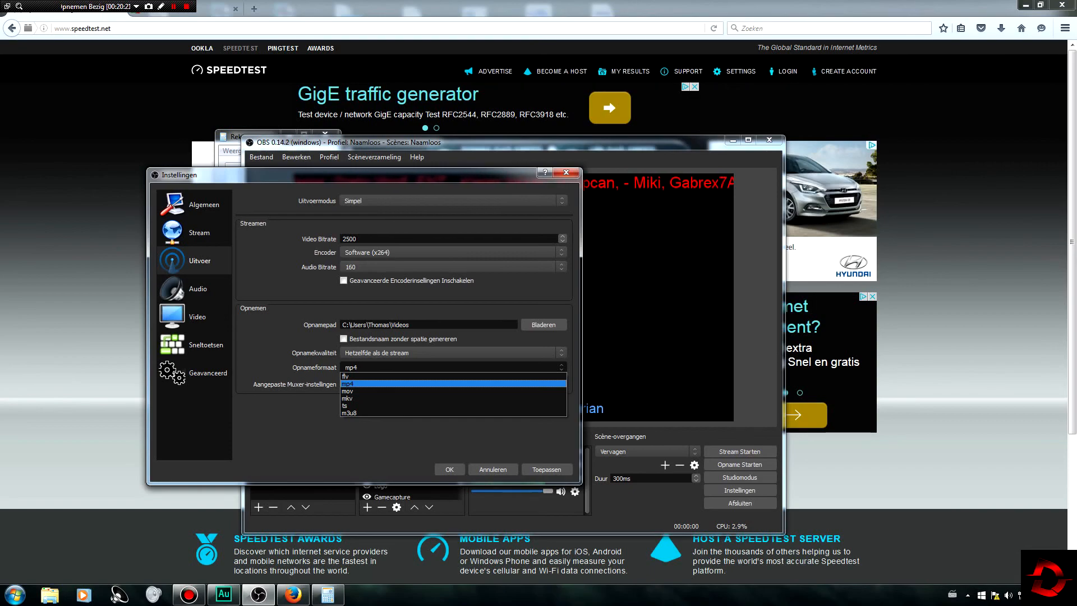
pyautogui.click(453, 384)
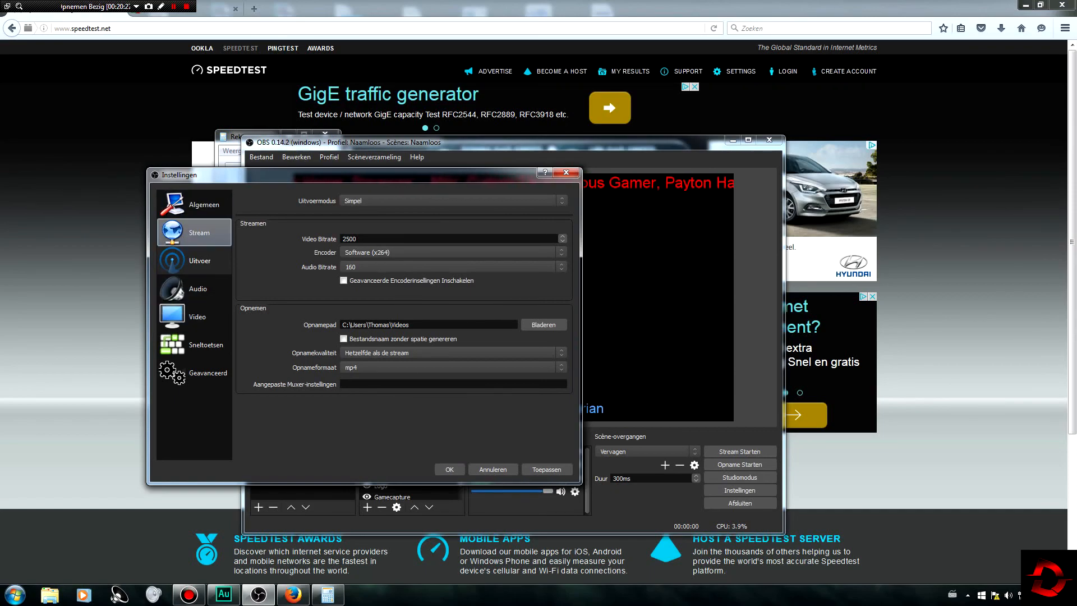
# - Select CABLE Output (VB-Audio Virtual Cable) as the first Mic/Aux device, check Track 1's routing in Adobe Audition, and return to OBS Studio
pyautogui.click(194, 288)
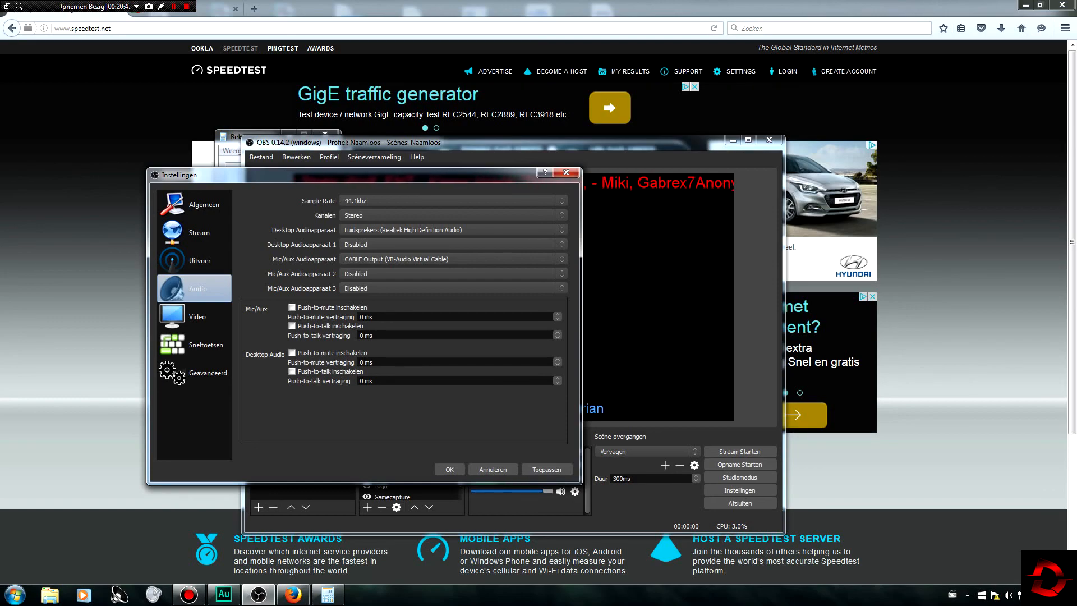
pyautogui.click(453, 259)
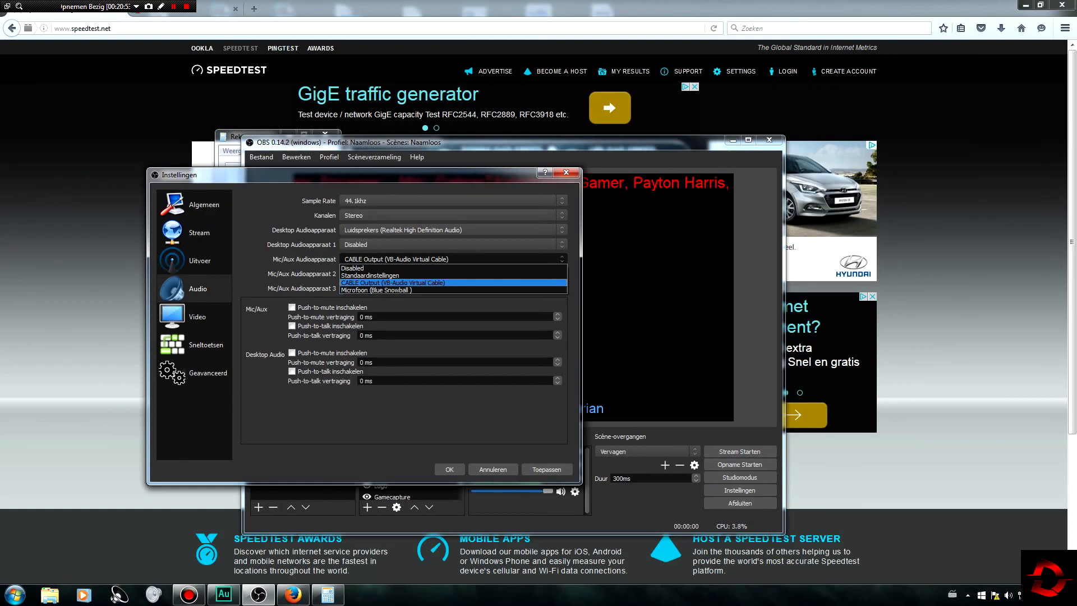
pyautogui.click(393, 283)
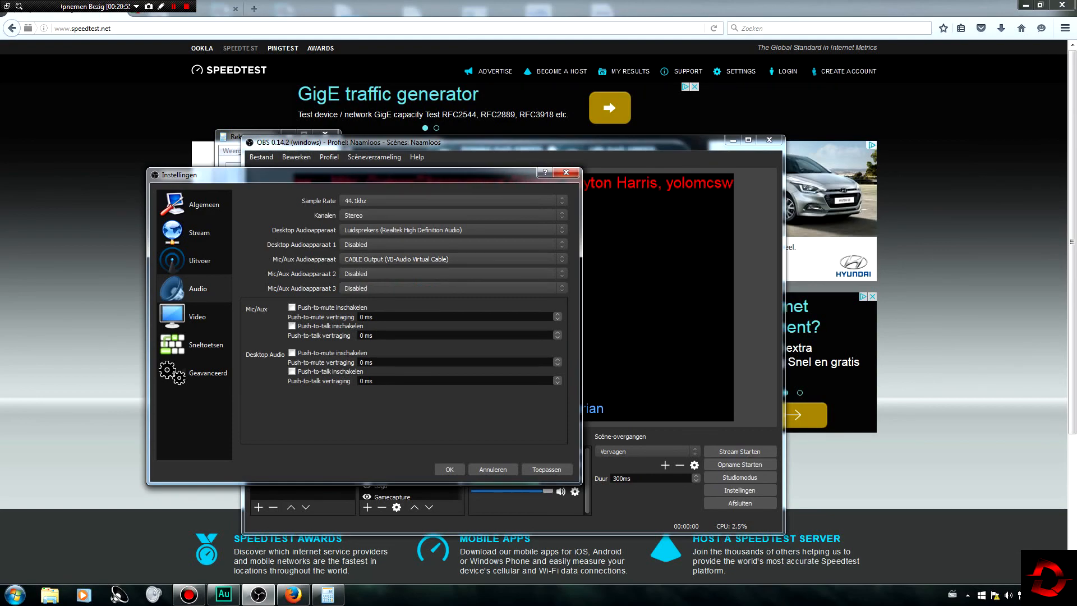
pyautogui.click(224, 594)
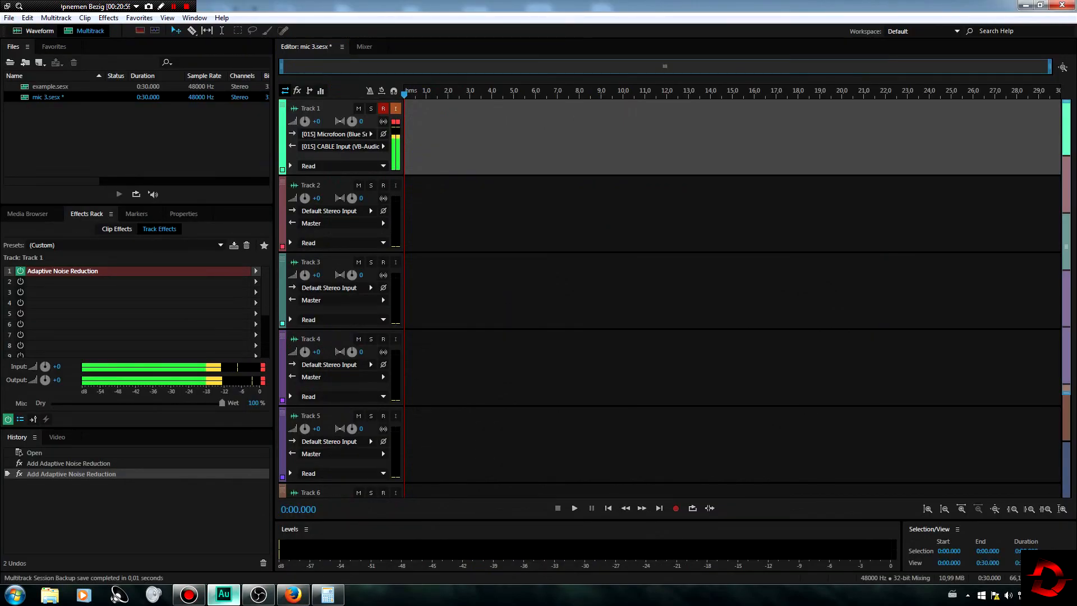
pyautogui.click(223, 594)
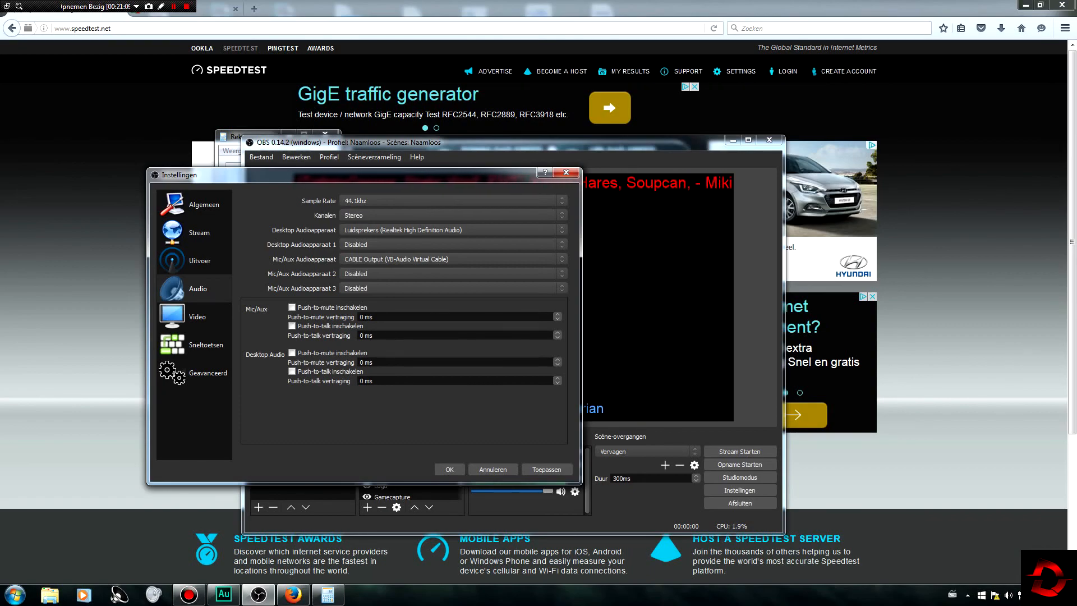
# - Examine the base canvas resolution, scaled output resolution and FPS options in the video settings, leaving them at 1920x1080, 1280x720 and 30
pyautogui.click(196, 316)
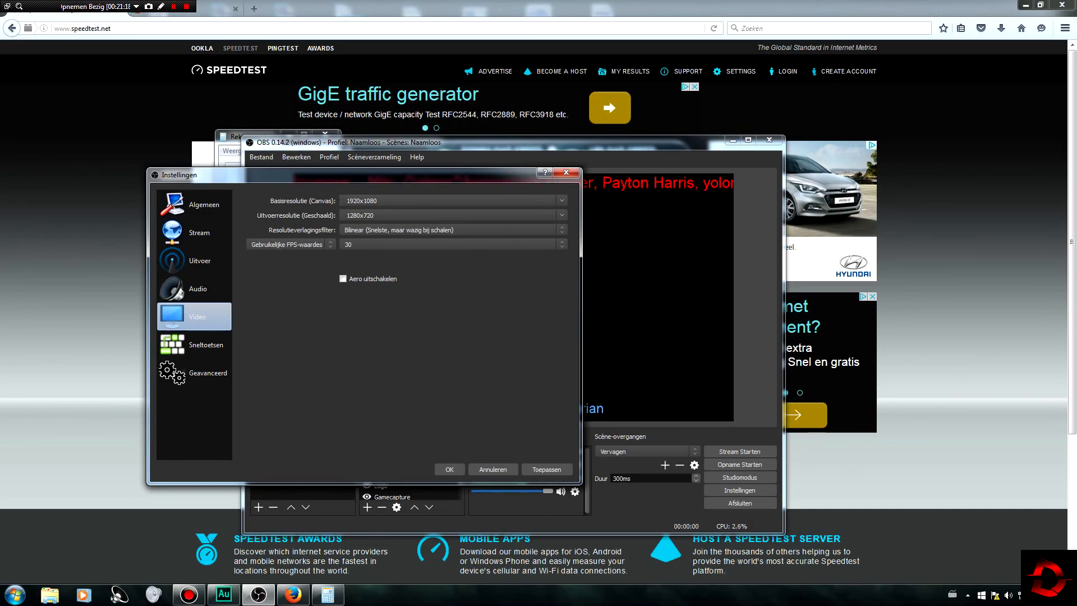
pyautogui.click(562, 201)
pyautogui.click(561, 201)
pyautogui.click(561, 201)
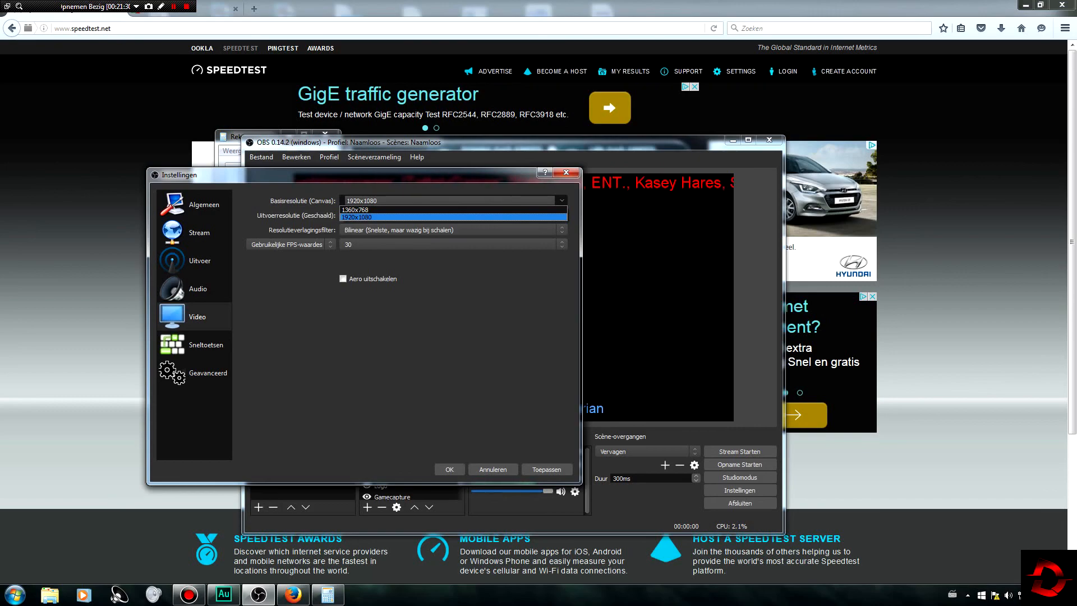
pyautogui.click(453, 217)
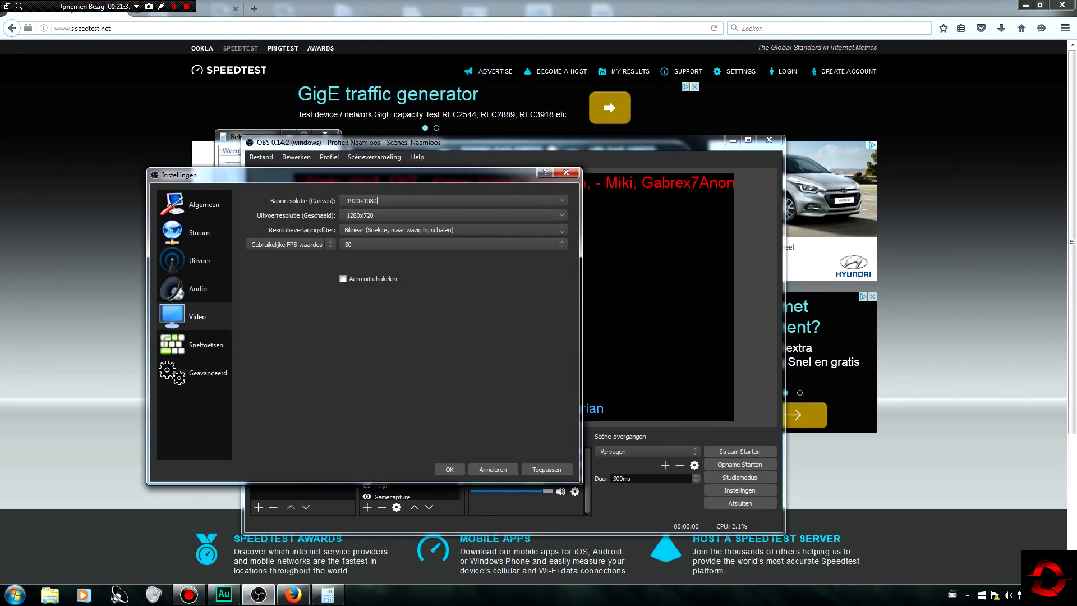
pyautogui.click(561, 215)
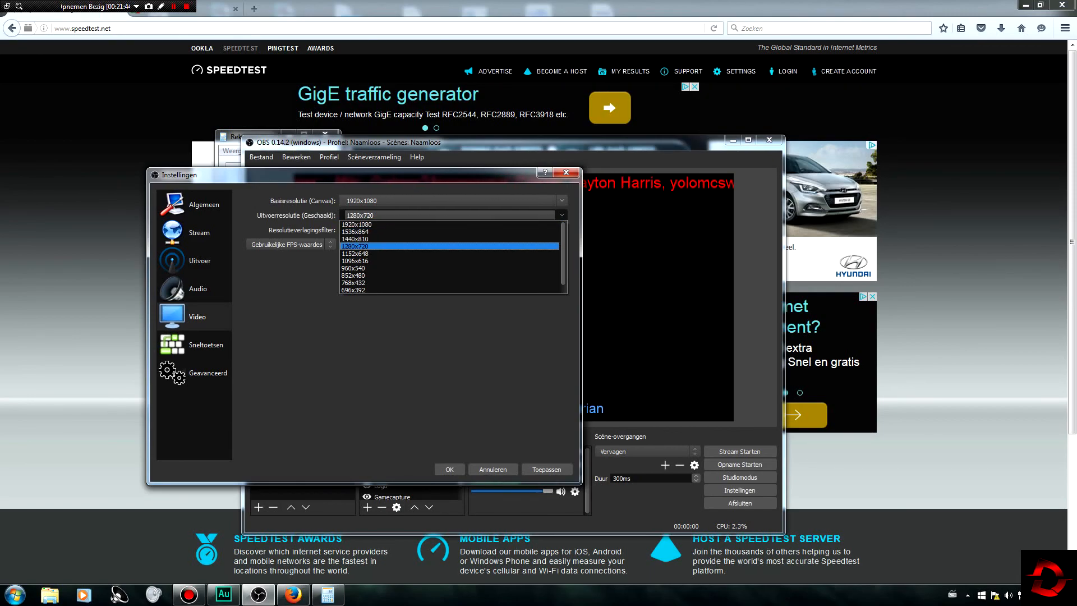
pyautogui.press('Return')
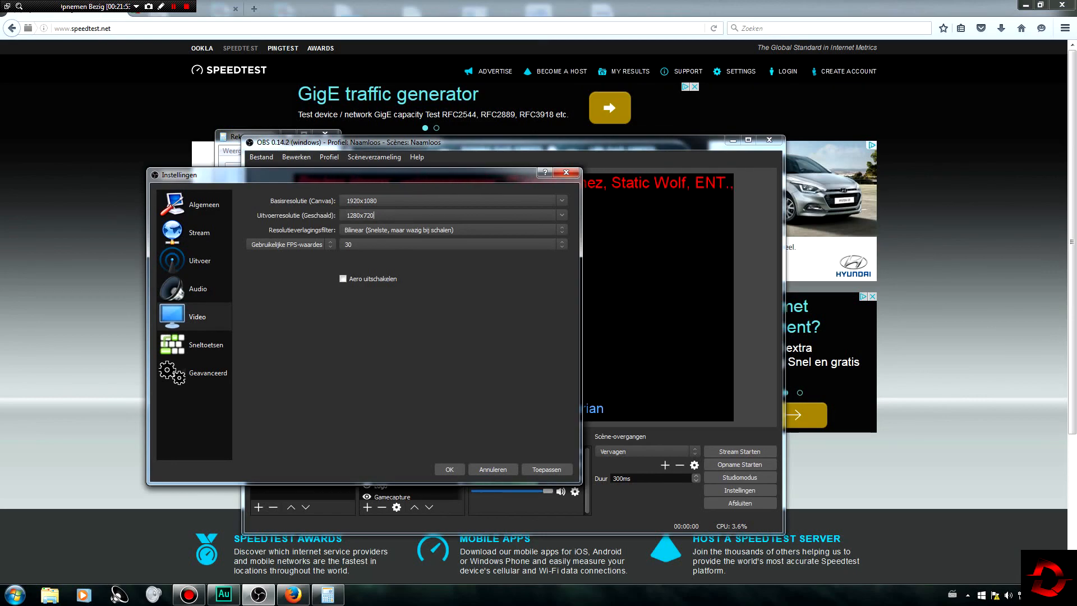
pyautogui.click(453, 244)
pyautogui.click(453, 275)
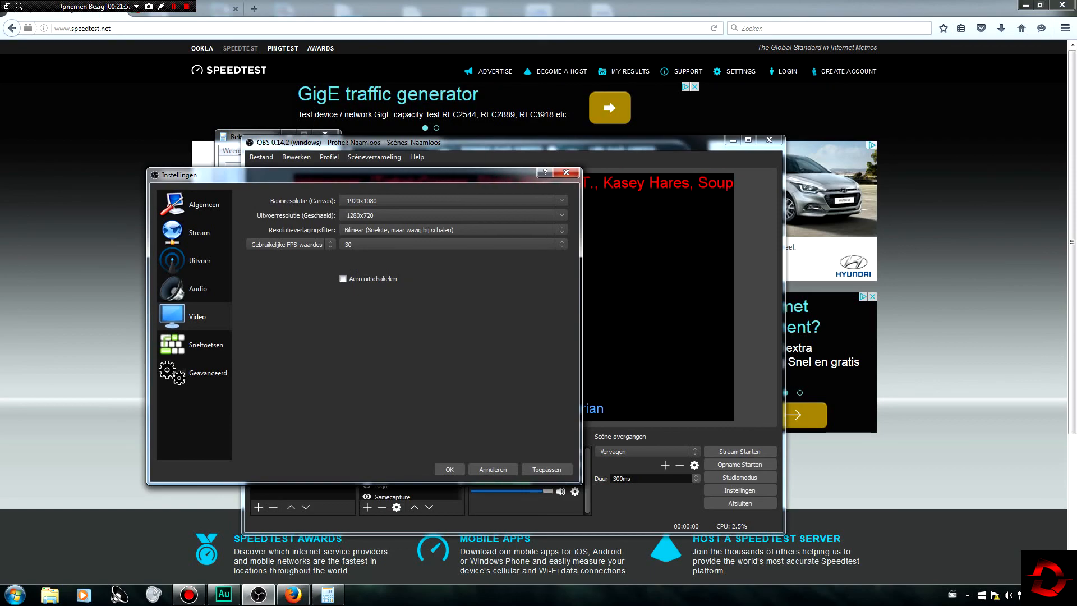
# - Compare the downscale filter options Bilinear, Bicubic and Lanczos, keeping Bilinear as the filter
pyautogui.click(453, 229)
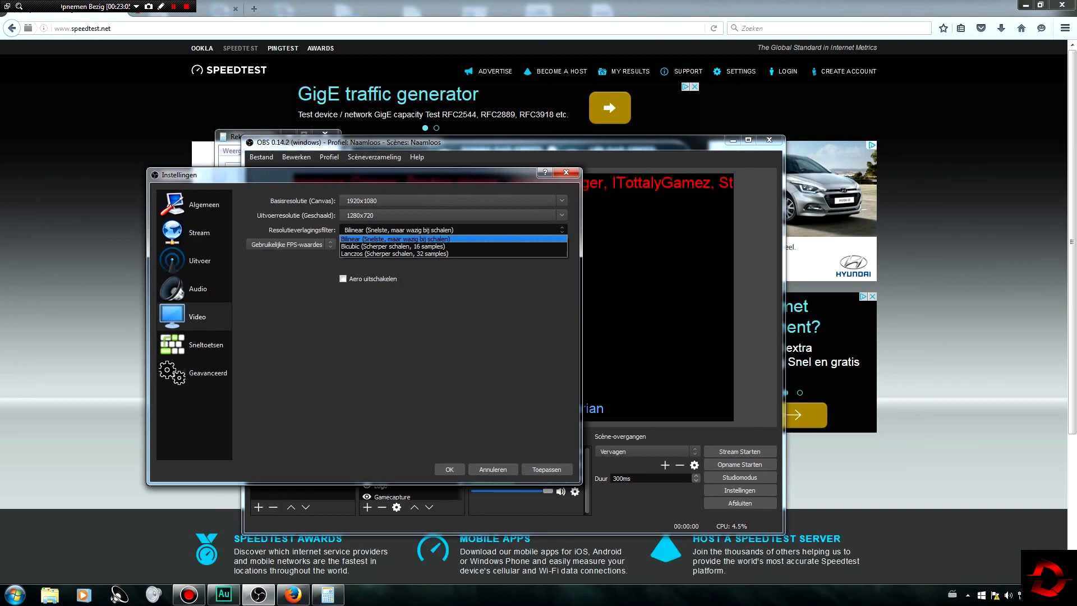
pyautogui.click(396, 239)
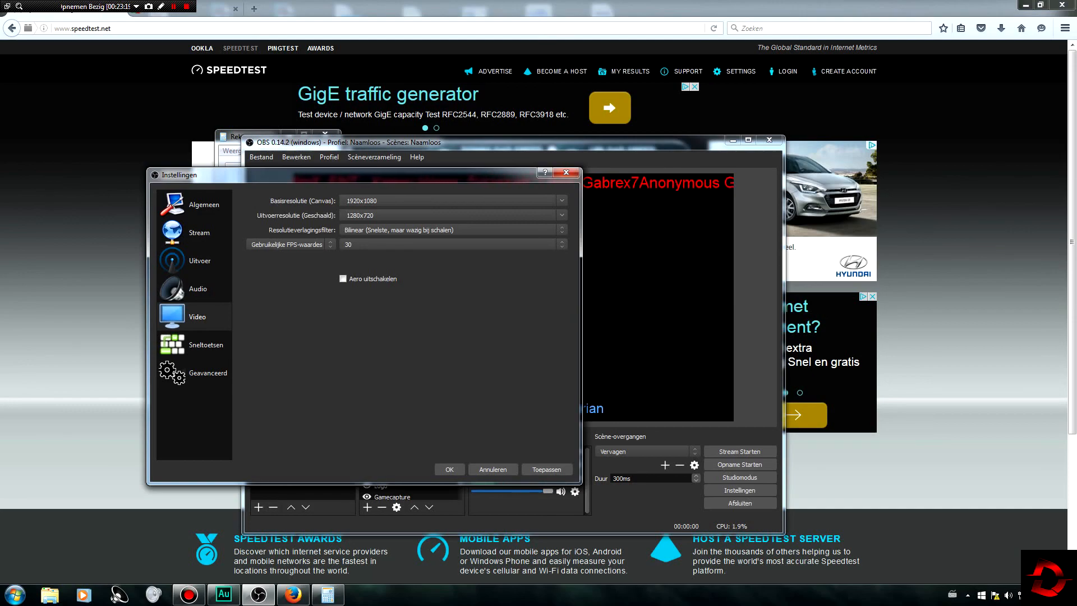
pyautogui.click(453, 230)
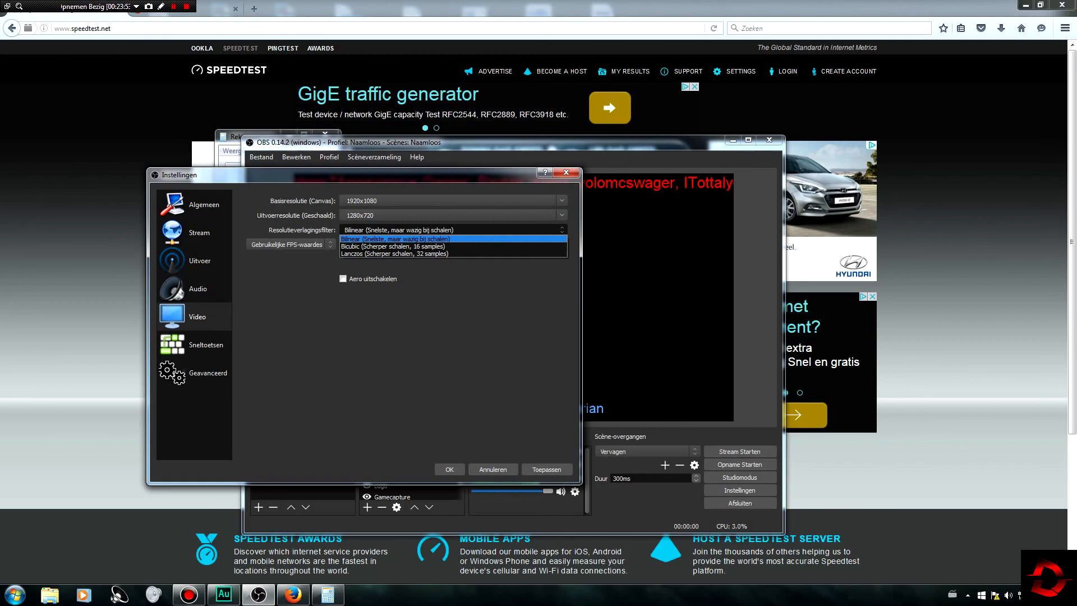
pyautogui.click(396, 239)
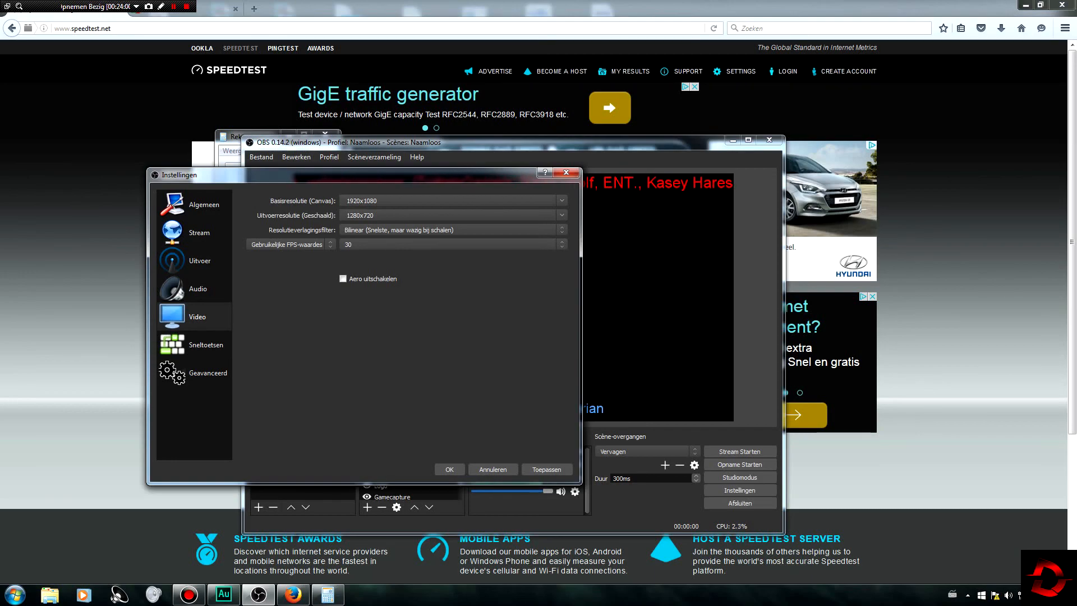
# - Review the hotkeys and the advanced settings, and close the settings without saving
pyautogui.click(193, 344)
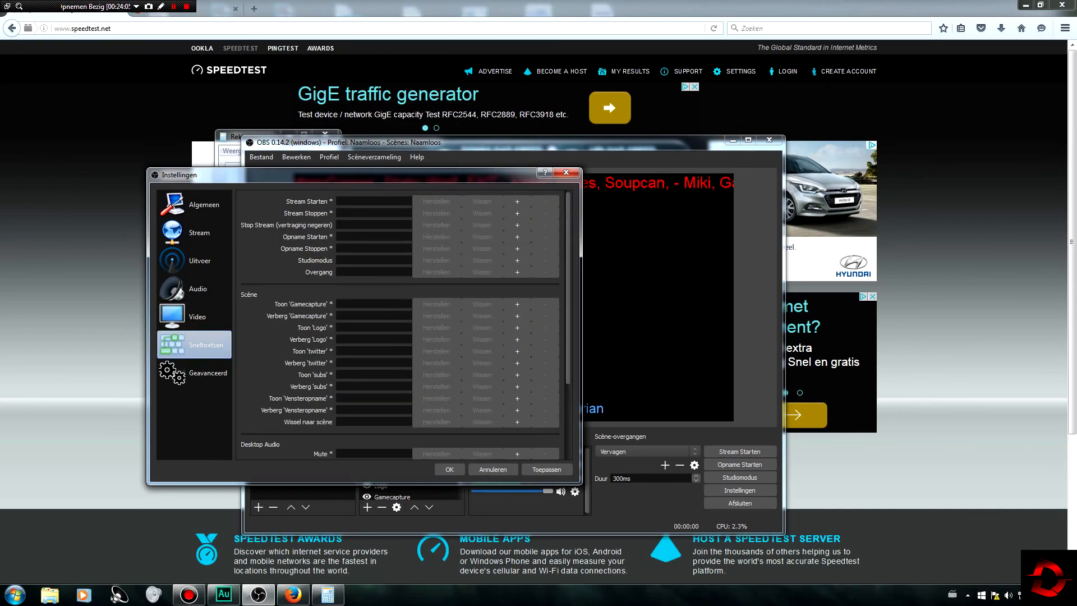
pyautogui.click(194, 373)
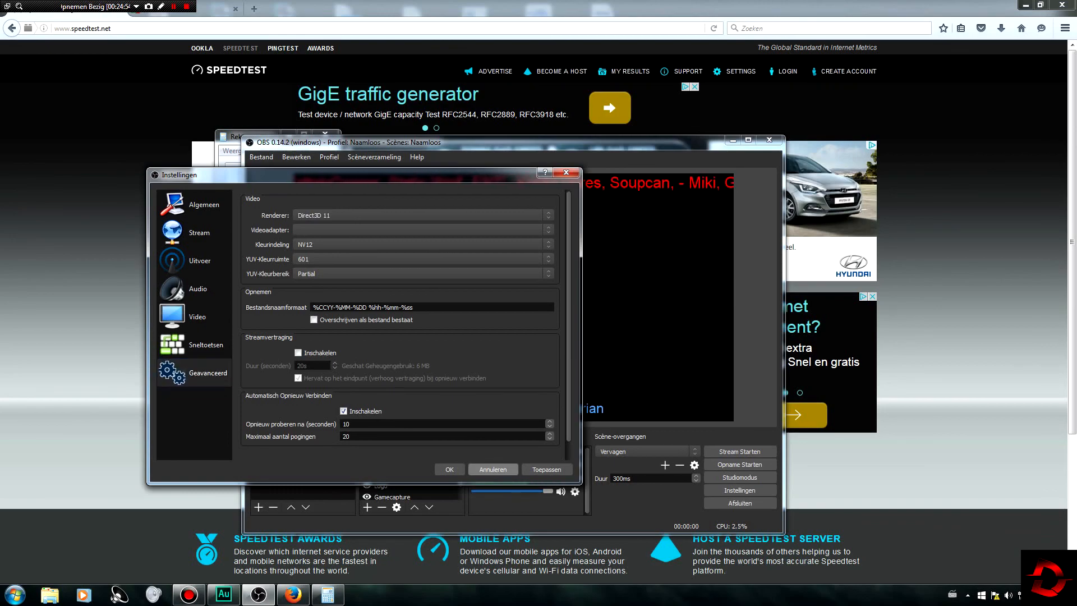
pyautogui.click(492, 470)
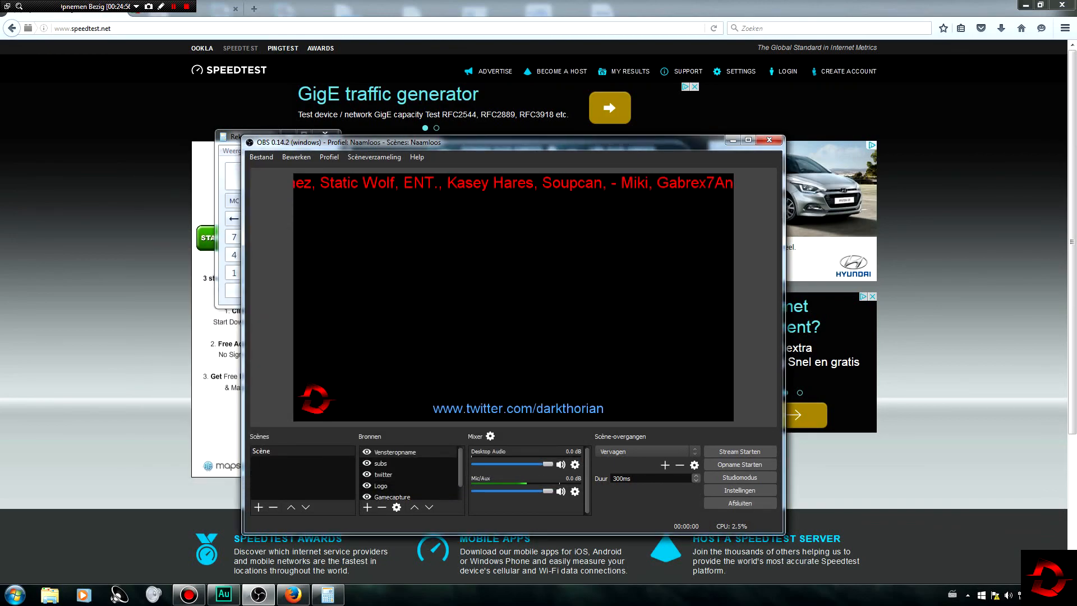
pyautogui.click(292, 594)
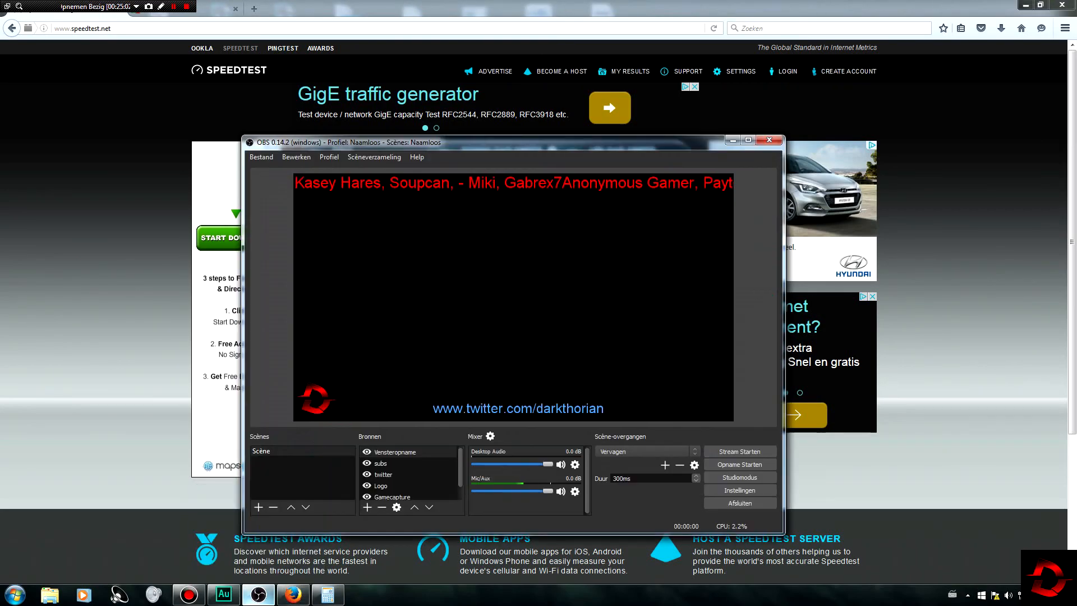
pyautogui.click(258, 595)
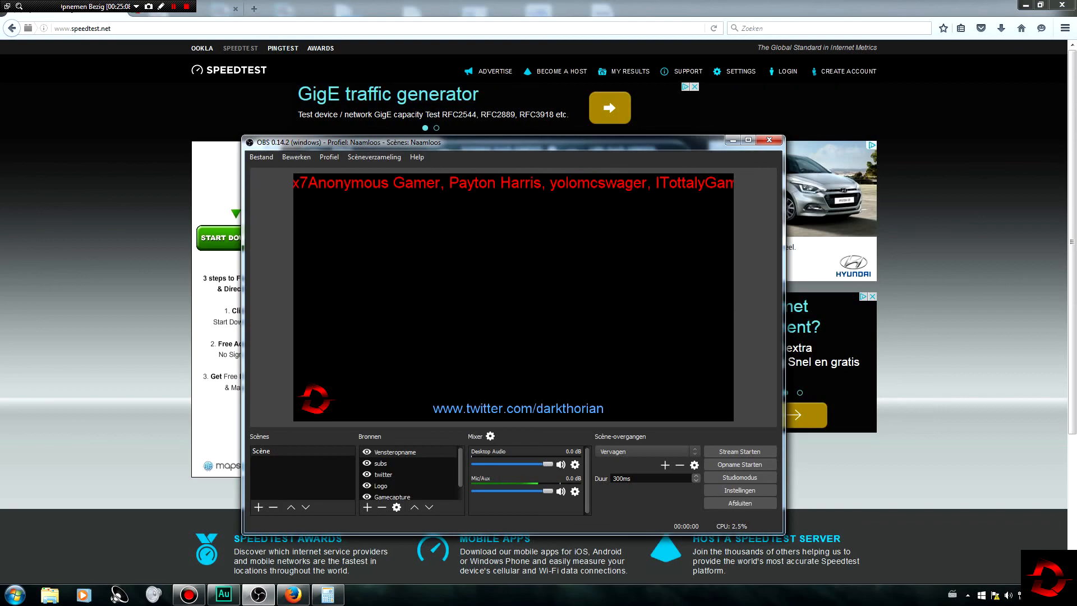
# - Review the properties of the Gamecapture source, including the option to capture any full-screen application
pyautogui.click(393, 496)
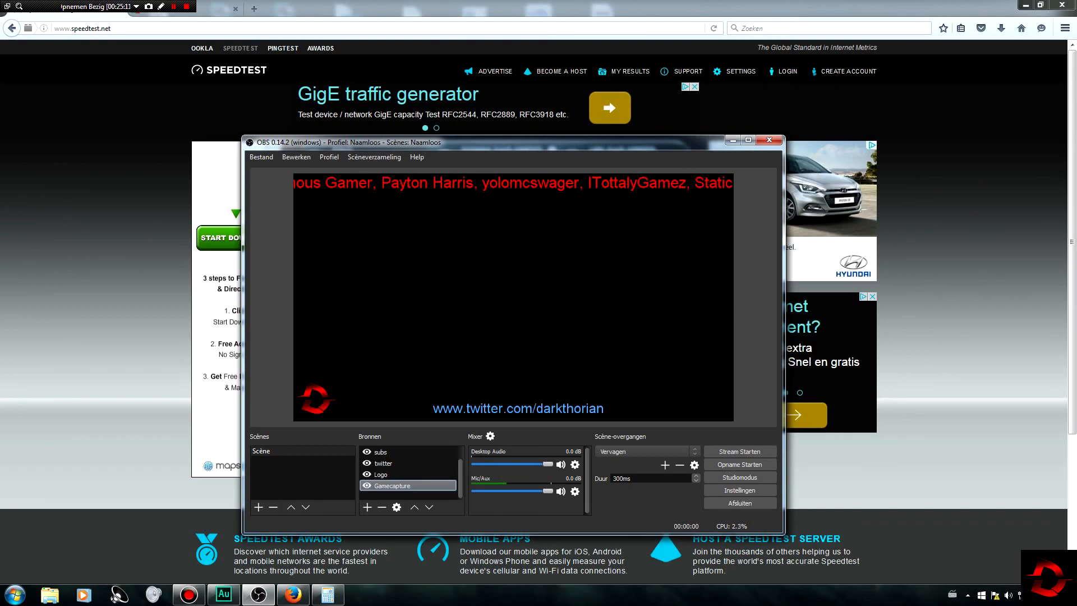
pyautogui.click(393, 496)
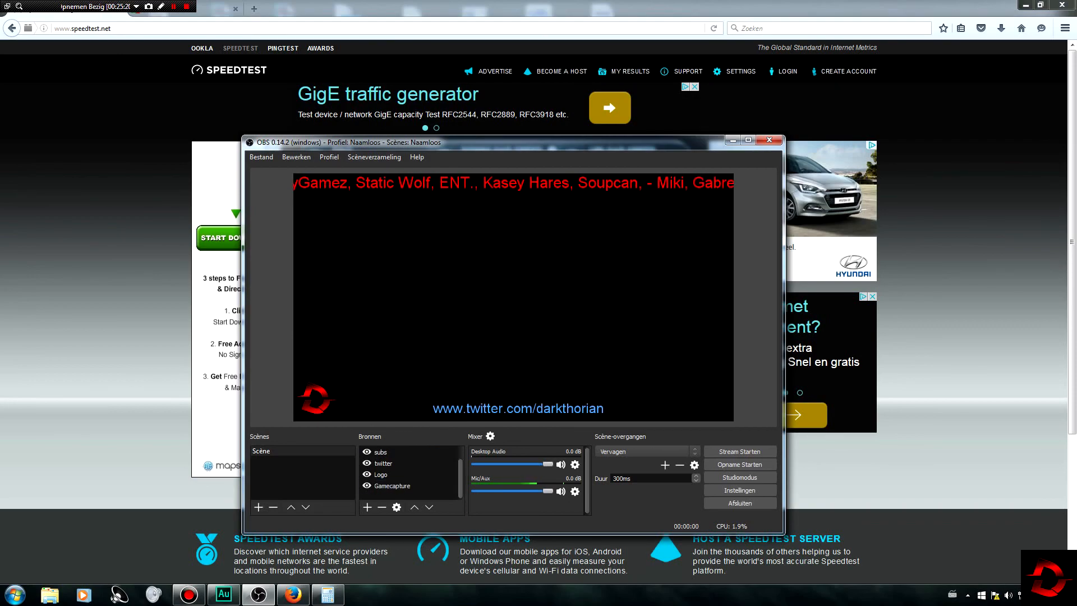
pyautogui.rightClick(398, 486)
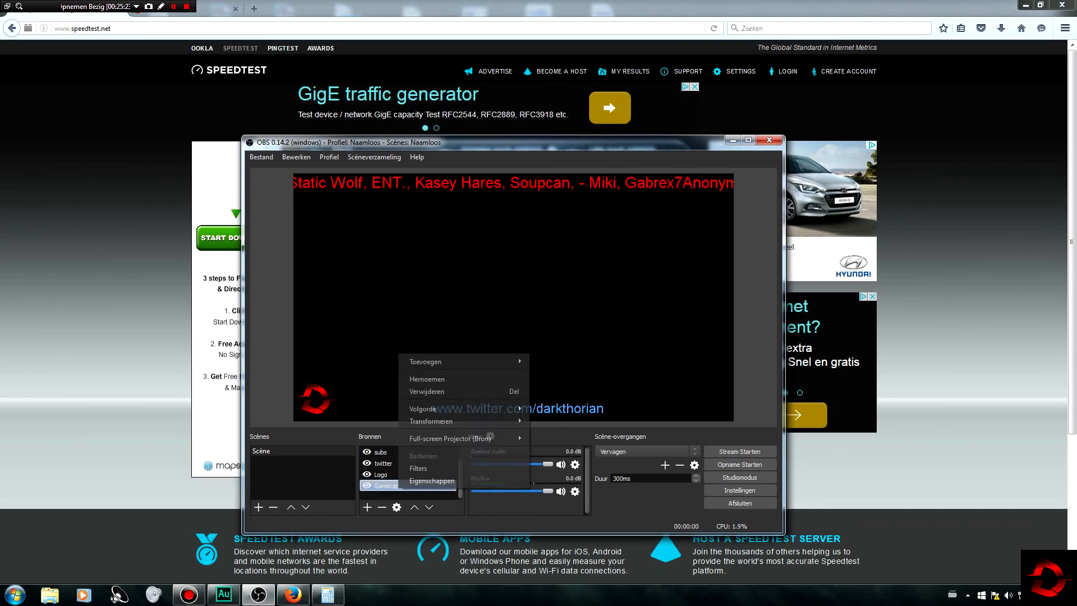
pyautogui.click(432, 481)
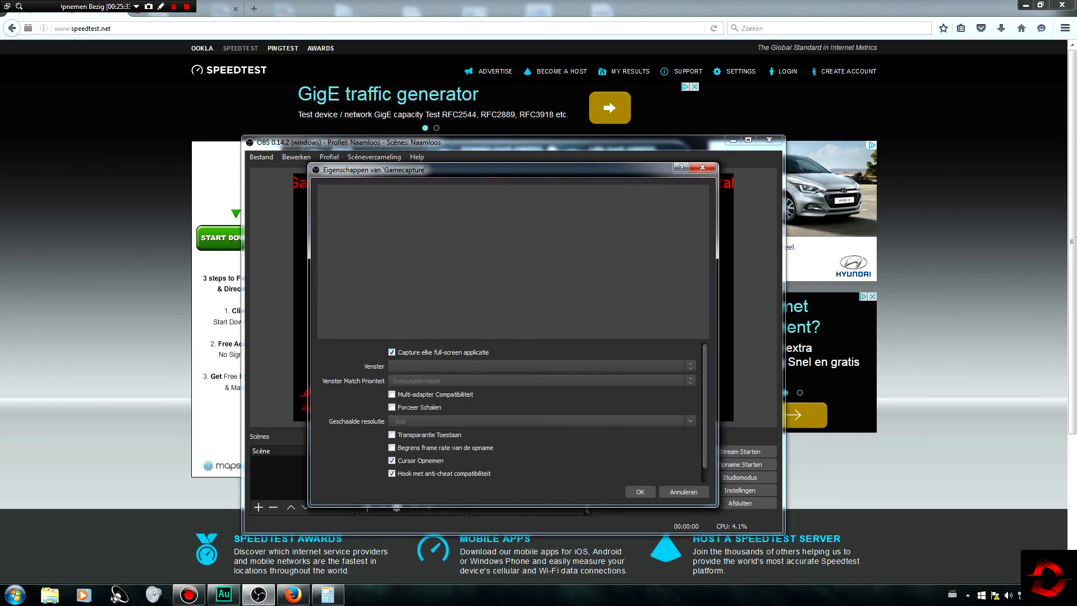
pyautogui.click(640, 492)
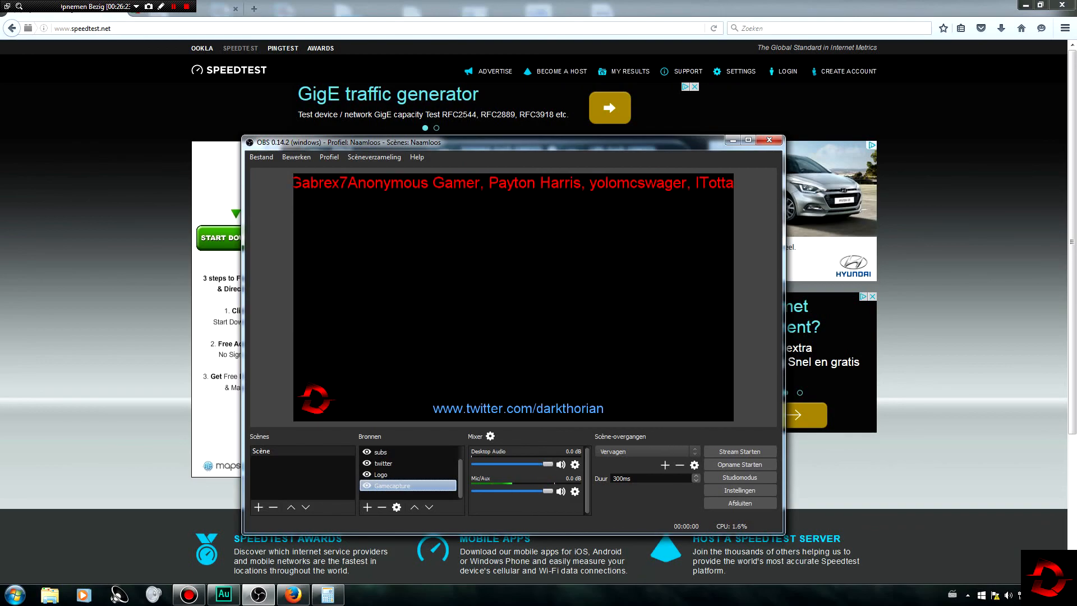
pyautogui.rightClick(428, 485)
pyautogui.click(460, 480)
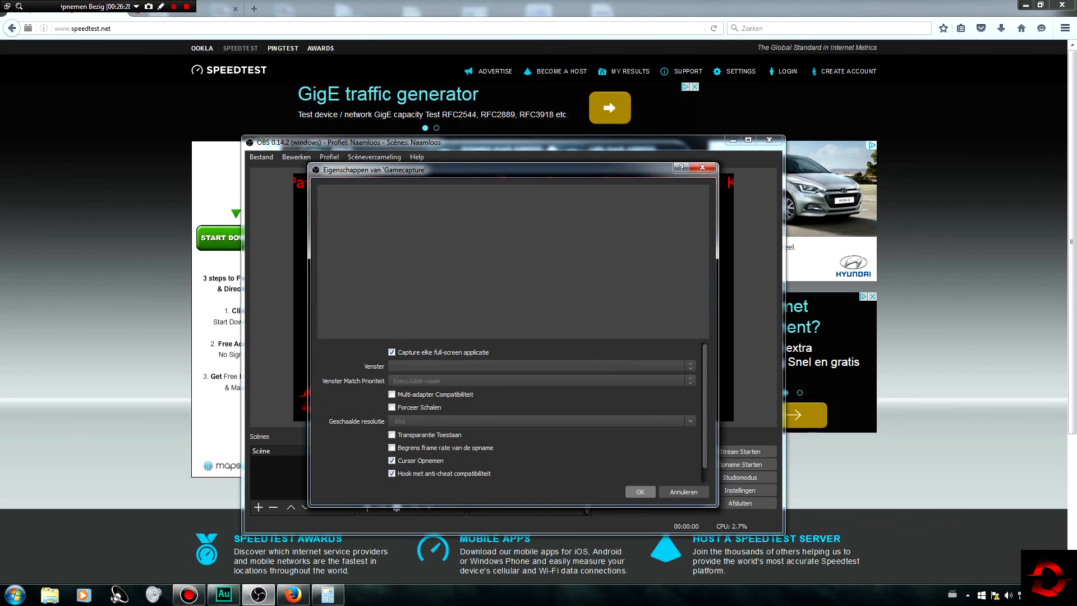
pyautogui.click(640, 492)
# - Inspect the image file used in the Logo source's properties, and select the logo in the preview
pyautogui.click(416, 474)
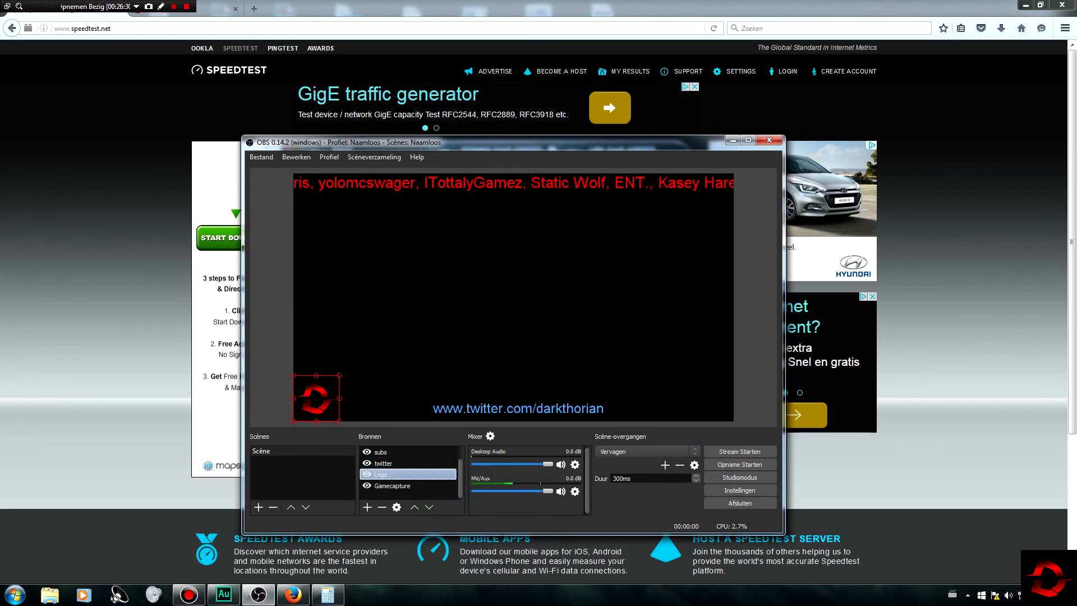
pyautogui.rightClick(416, 474)
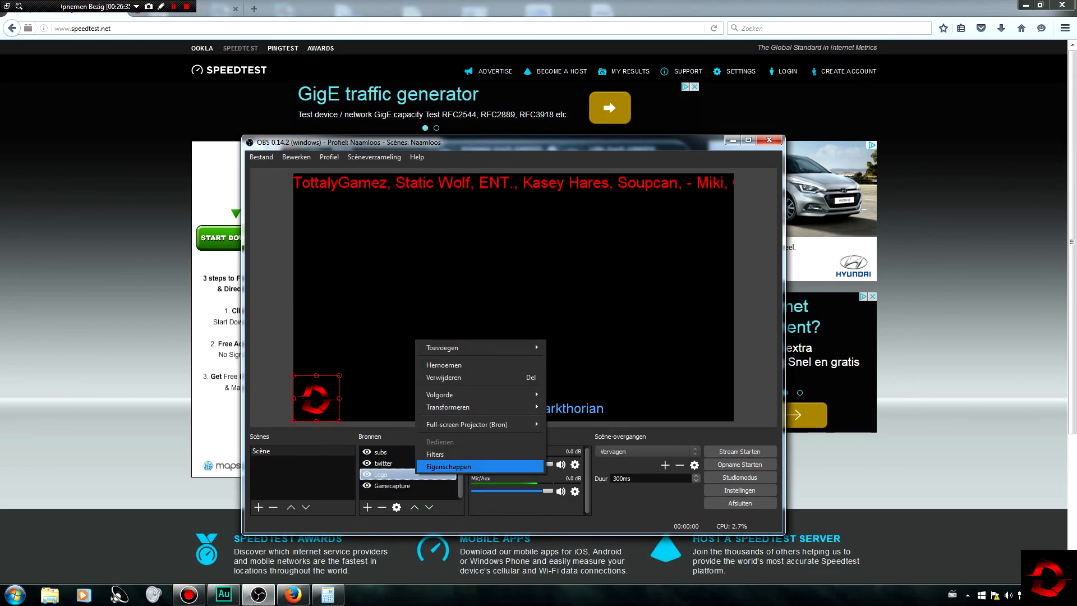
pyautogui.click(448, 466)
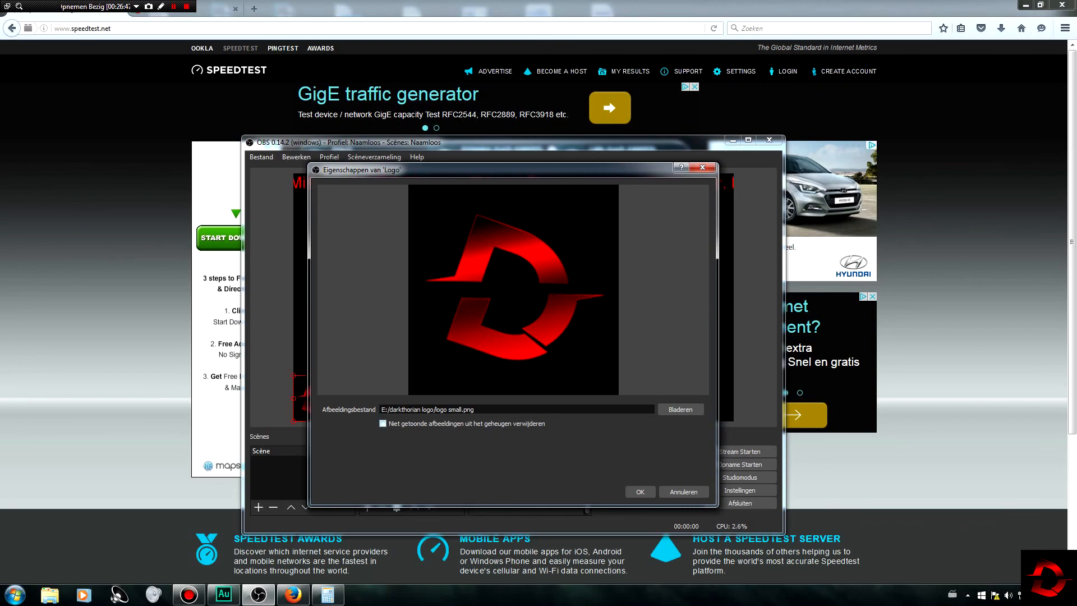
pyautogui.click(640, 492)
pyautogui.moveTo(318, 398)
pyautogui.mouseDown()
pyautogui.moveTo(731, 305)
pyautogui.moveTo(338, 387)
pyautogui.moveTo(596, 250)
pyautogui.moveTo(284, 385)
pyautogui.moveTo(315, 398)
pyautogui.mouseUp()
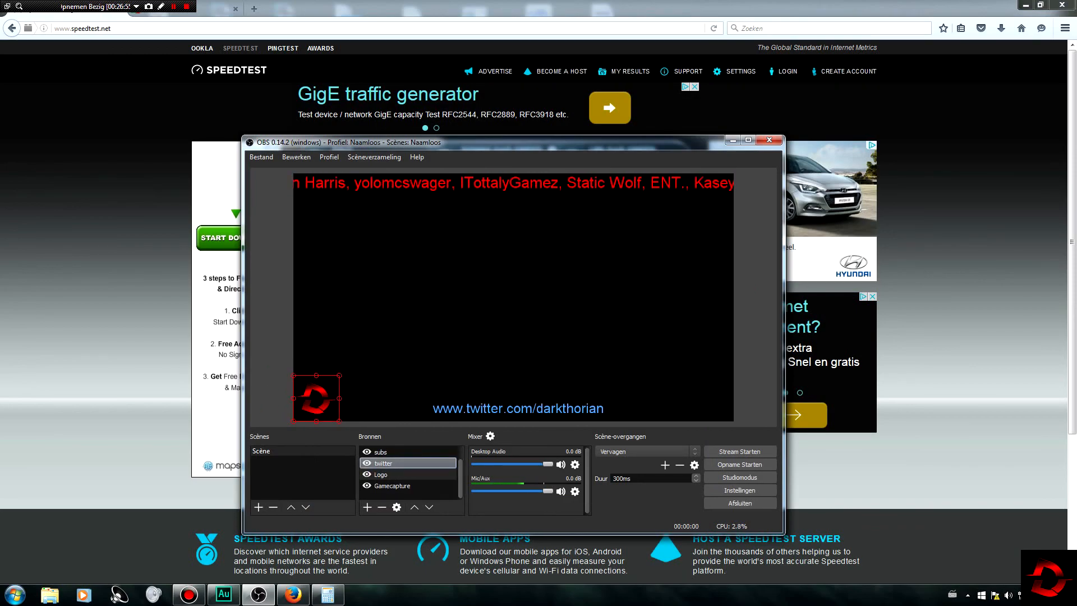
# - Review the font, text, colour and outline properties of the twitter text source, and close them without changes
pyautogui.click(408, 463)
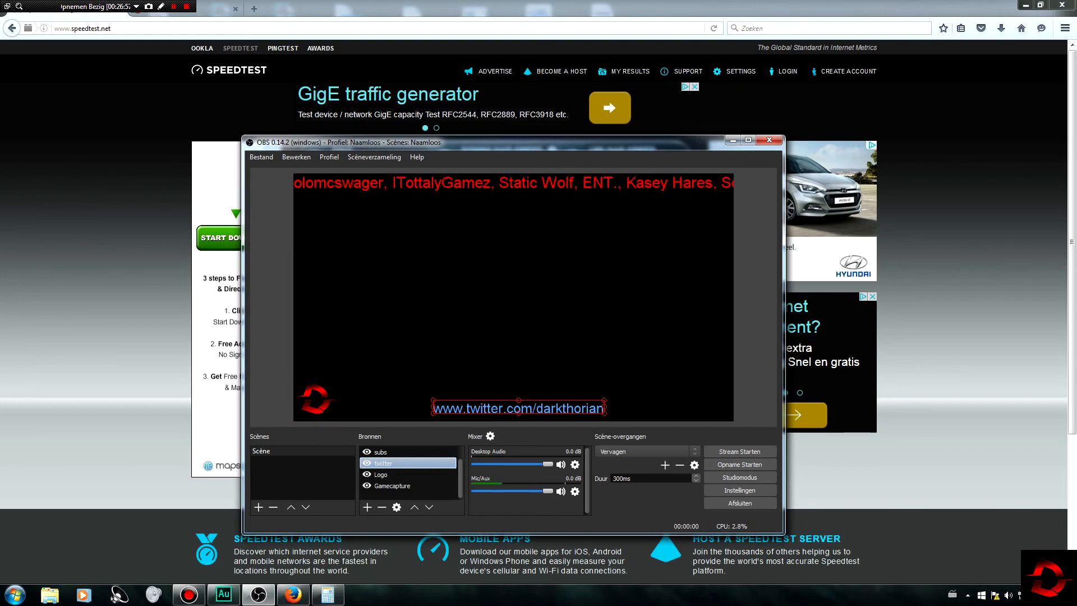
pyautogui.rightClick(415, 464)
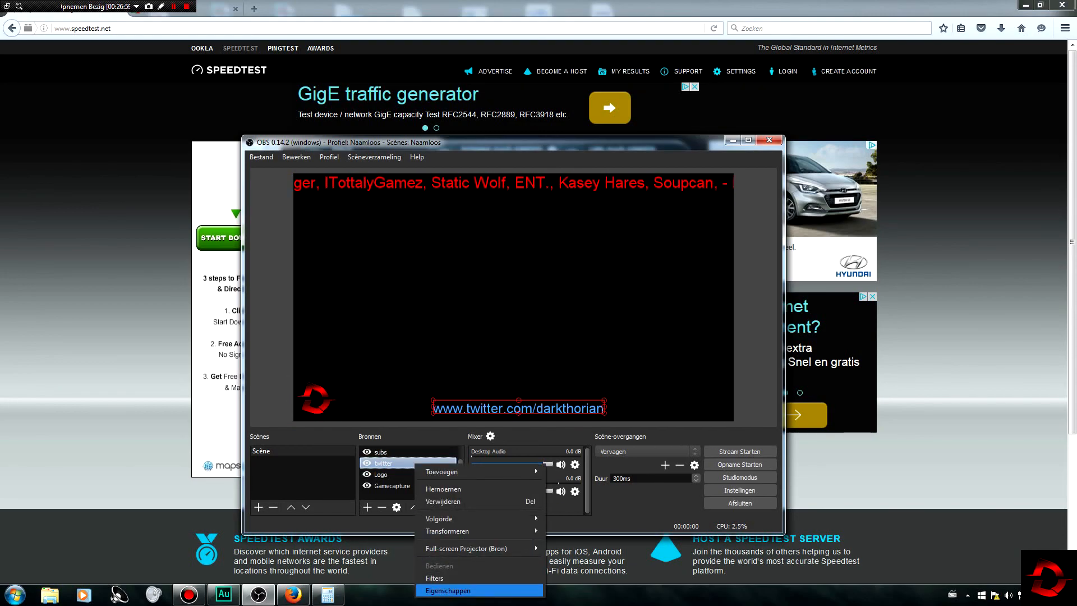
pyautogui.click(448, 590)
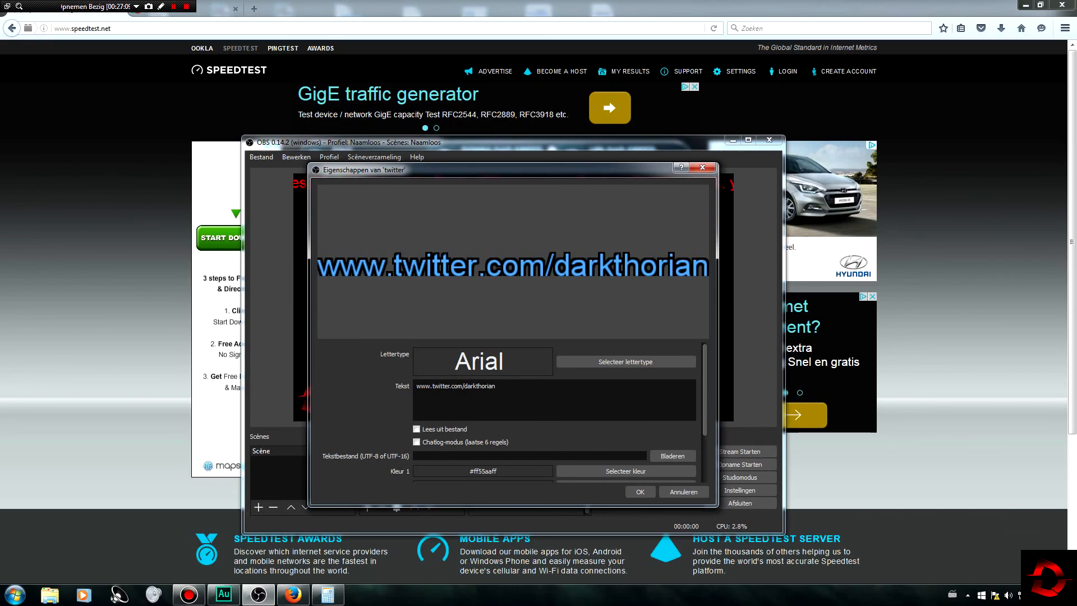
pyautogui.scroll(-3, 515, 413)
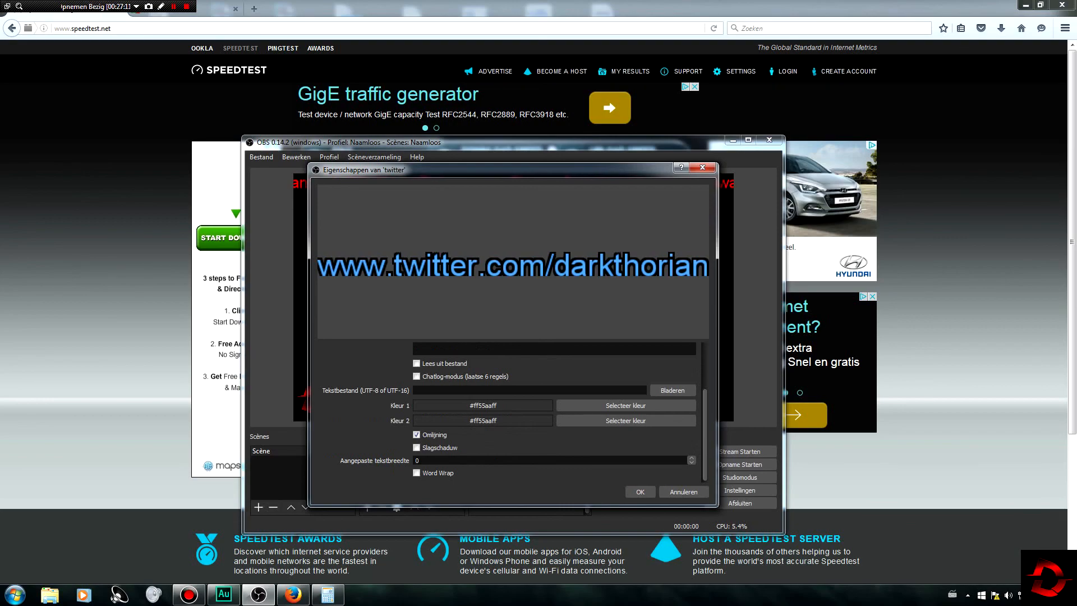
pyautogui.click(683, 491)
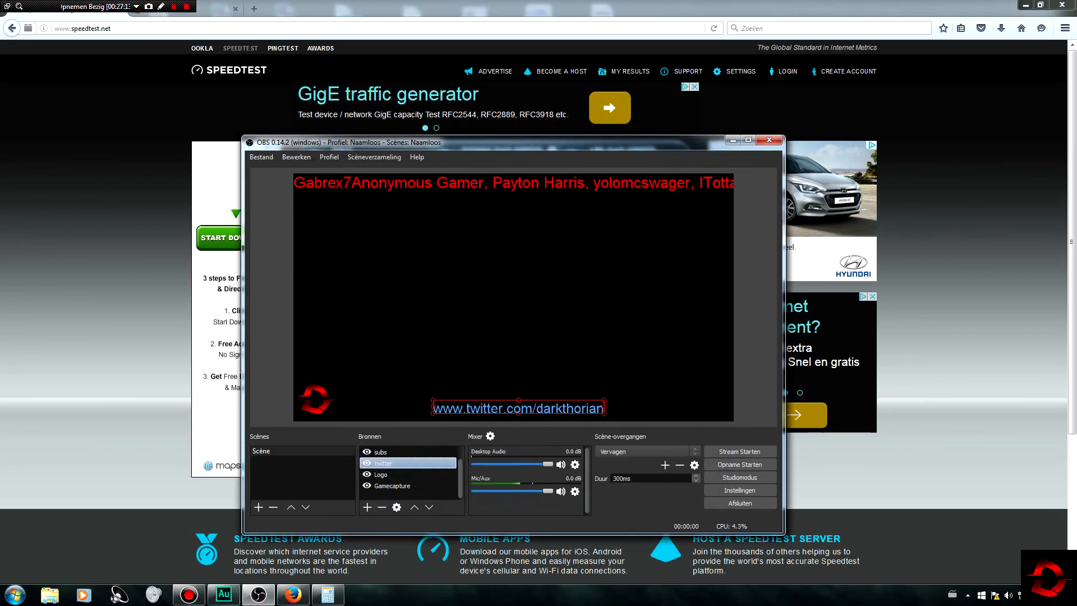
# - Review the text file, chat log mode, colour and outline properties of the subs source, and close them without changes
pyautogui.scroll(1, 408, 474)
pyautogui.click(392, 463)
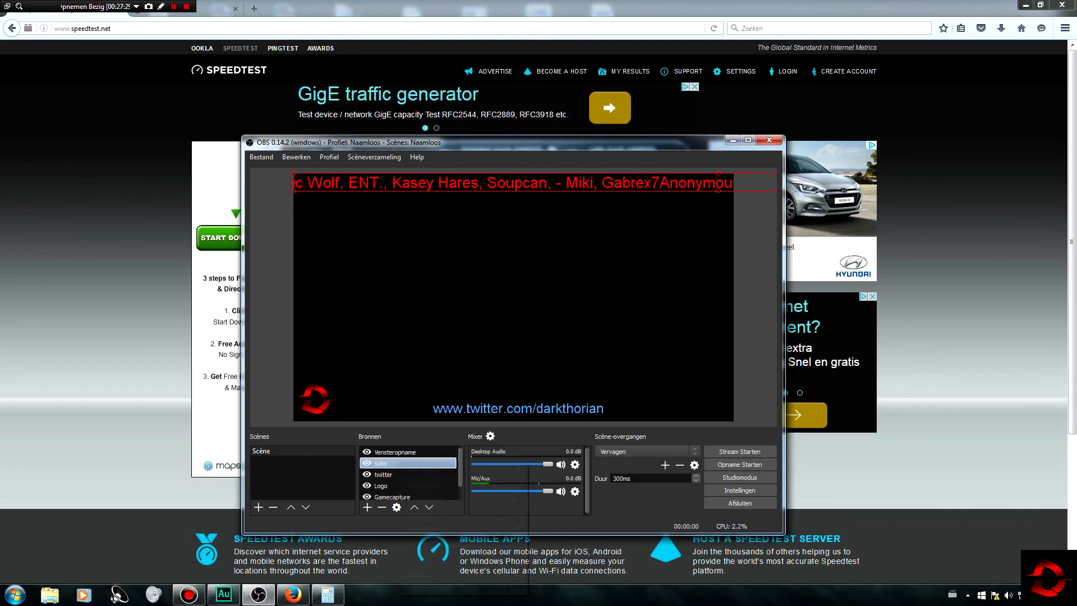
pyautogui.rightClick(397, 462)
pyautogui.click(429, 587)
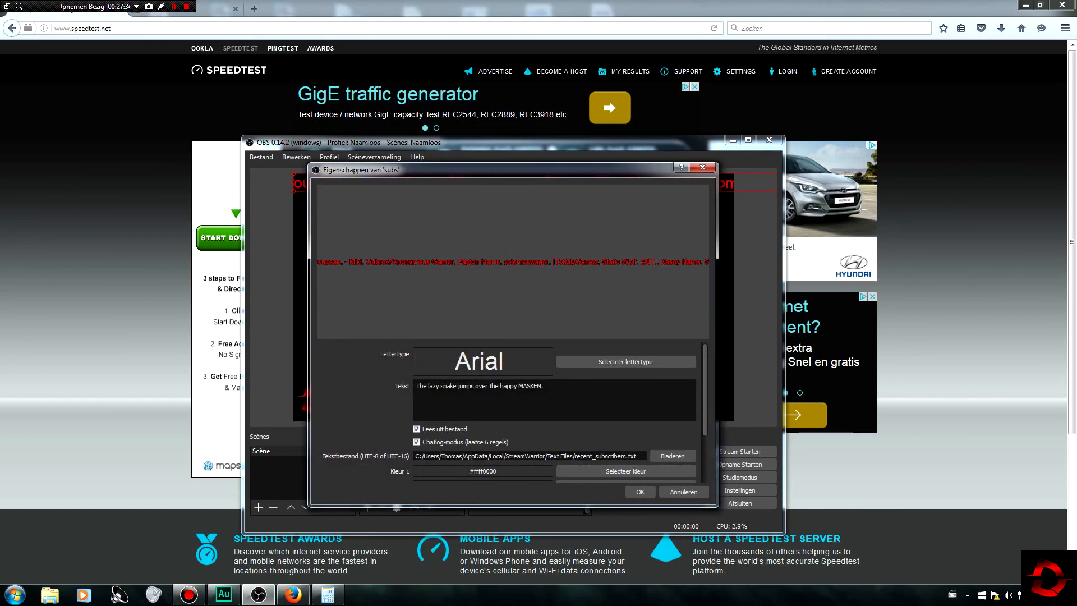
pyautogui.scroll(-2, 555, 415)
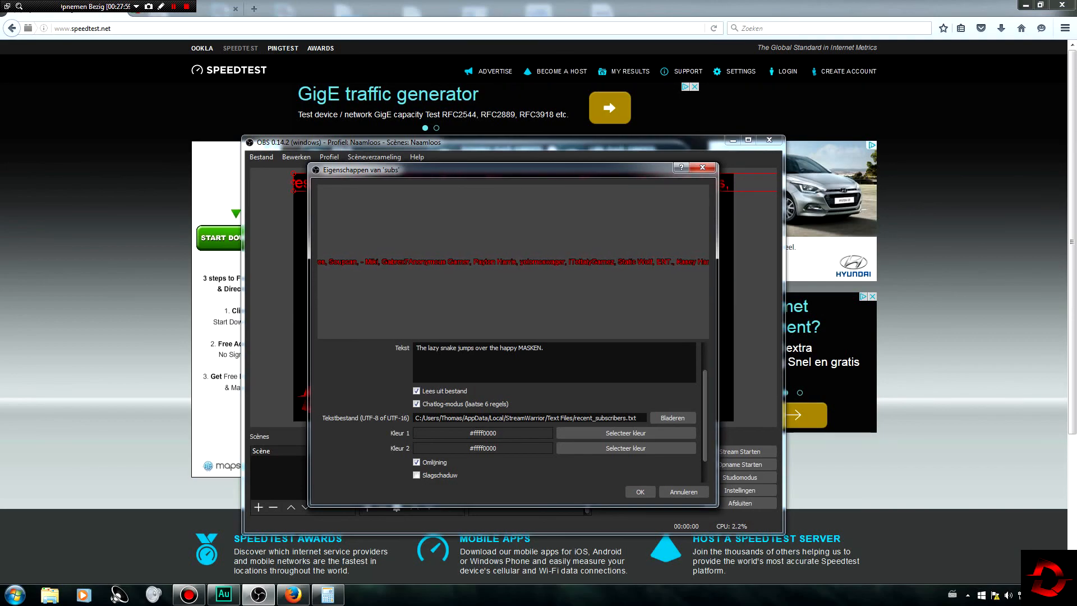
pyautogui.scroll(-2, 510, 415)
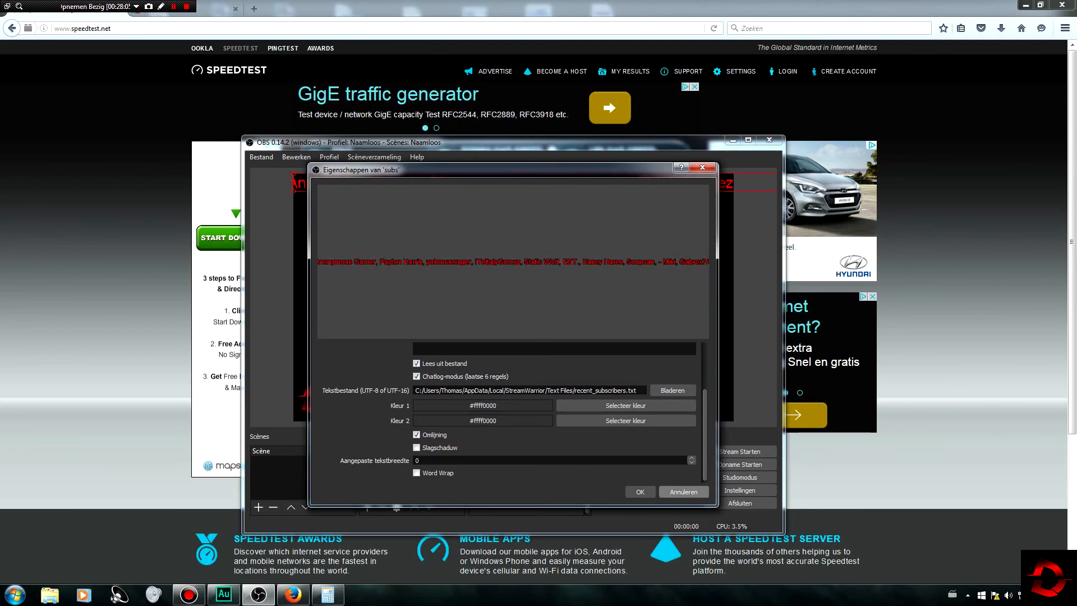
pyautogui.click(682, 491)
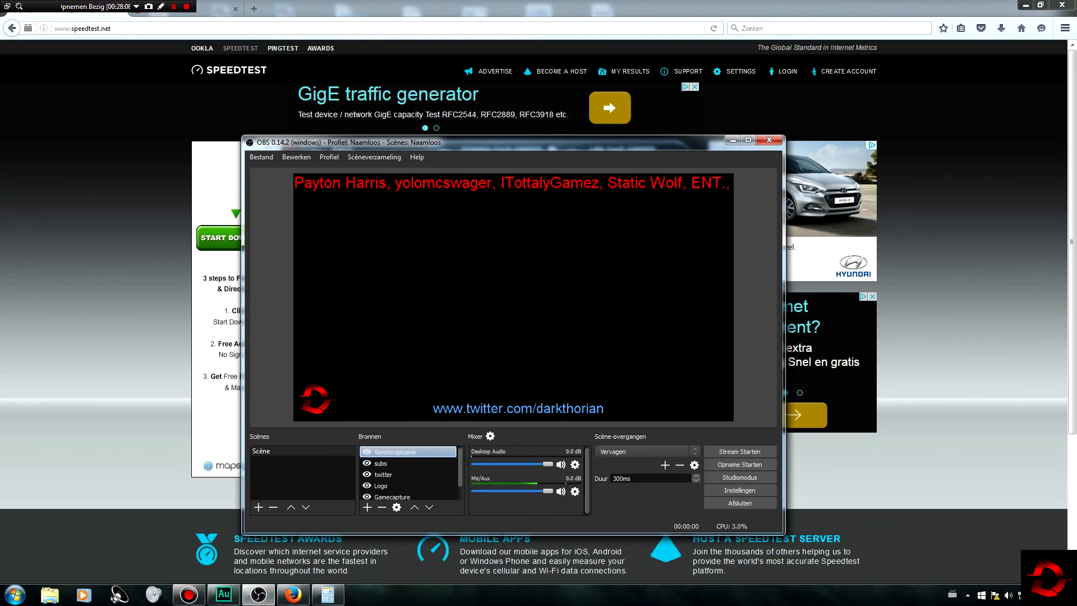
# - Launch StreamWarrior from the installed programs
pyautogui.press('super')
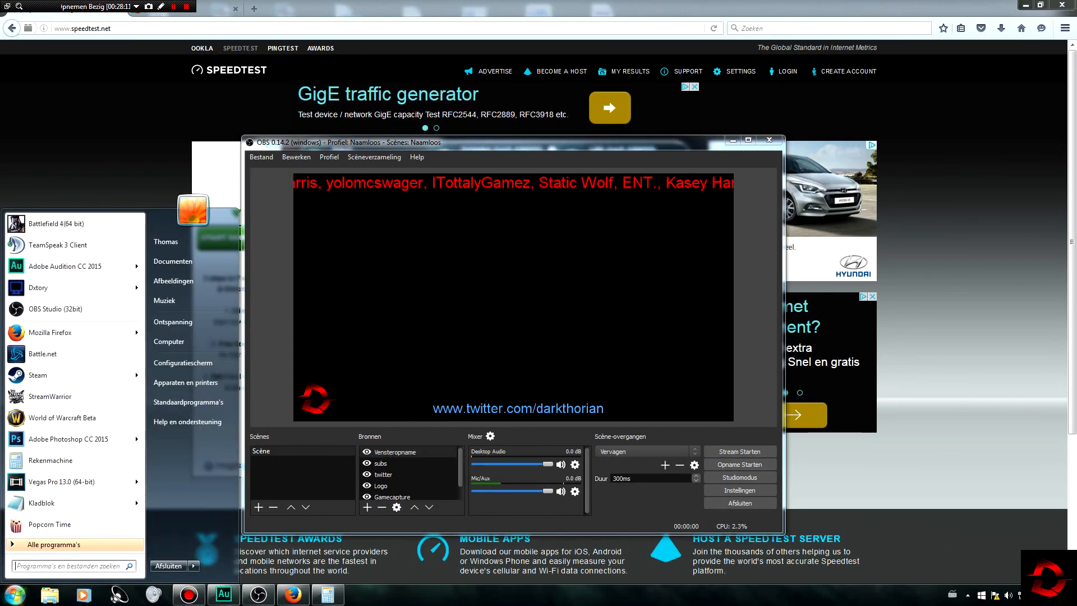
pyautogui.press('Down')
pyautogui.press('Return')
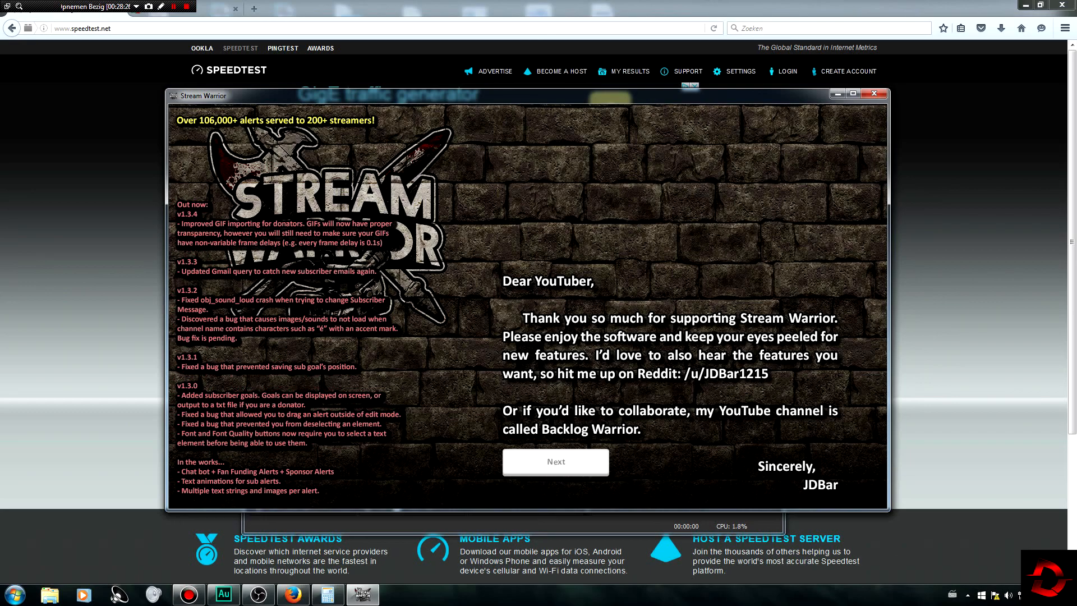
# - Move the Stream Warrior window aside to check its capture in the OBS Studio preview, move it back and continue past the welcome message
pyautogui.moveTo(505, 95); pyautogui.dragTo(508, 443)
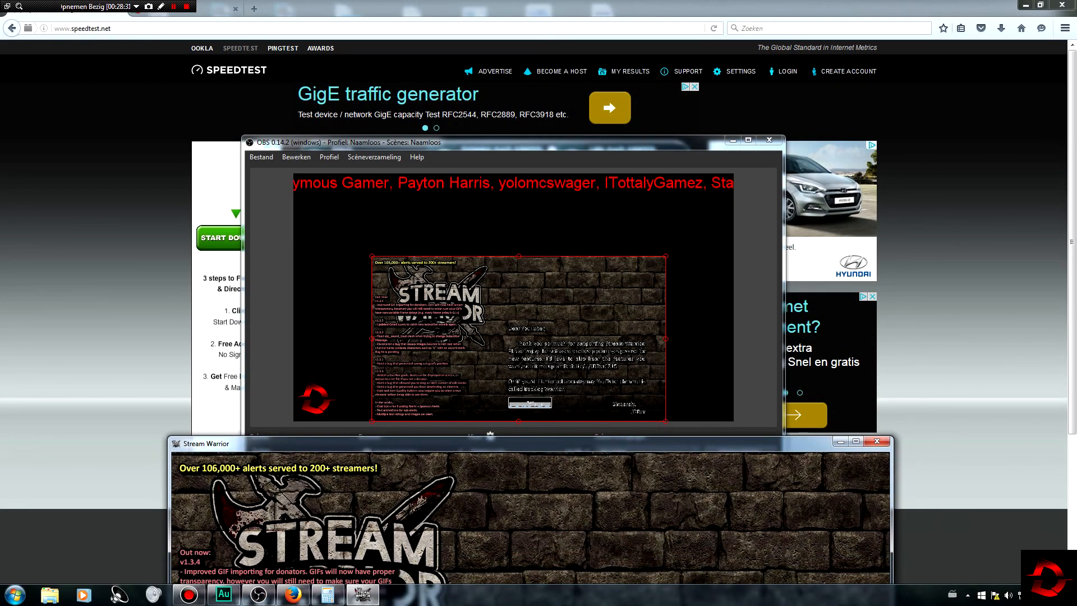
pyautogui.moveTo(507, 443); pyautogui.dragTo(505, 81)
pyautogui.click(556, 446)
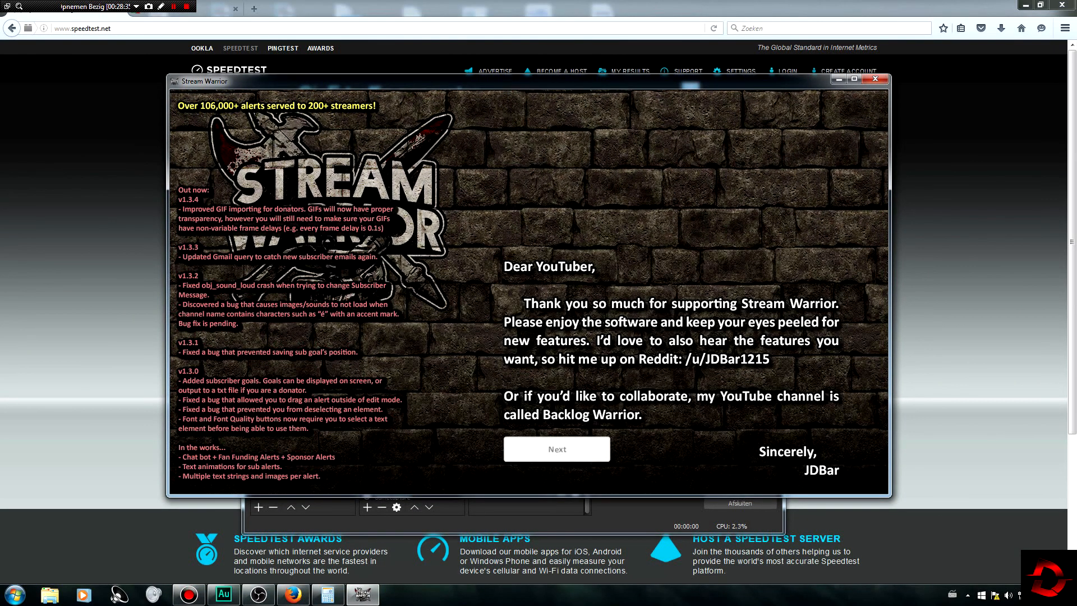